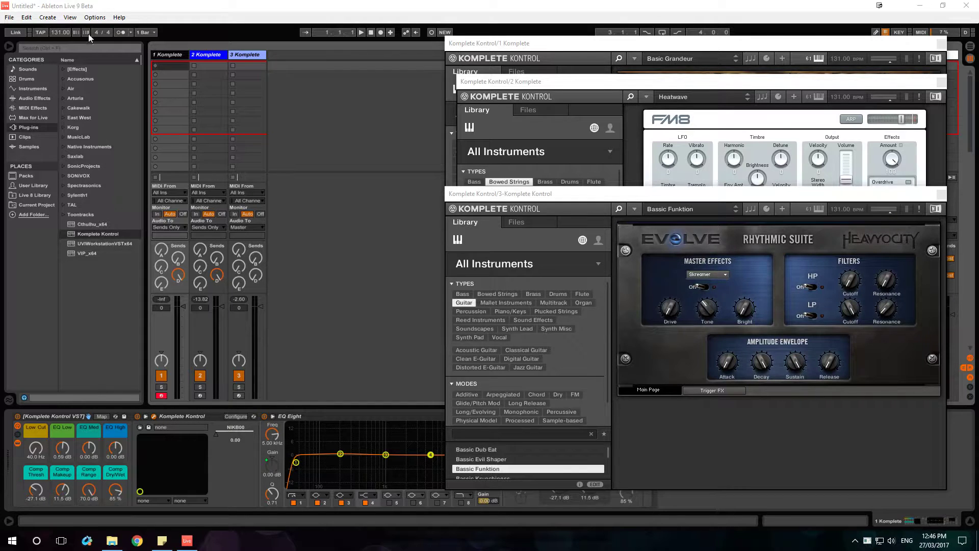
- Inspect the device chains of the three Komplete tracks, including the exposed parameter of the Komplete Kontrol plug-in on 1 Komplete
{"action": "left_click", "coordinate": [174, 53]}
{"action": "left_click", "coordinate": [211, 54]}
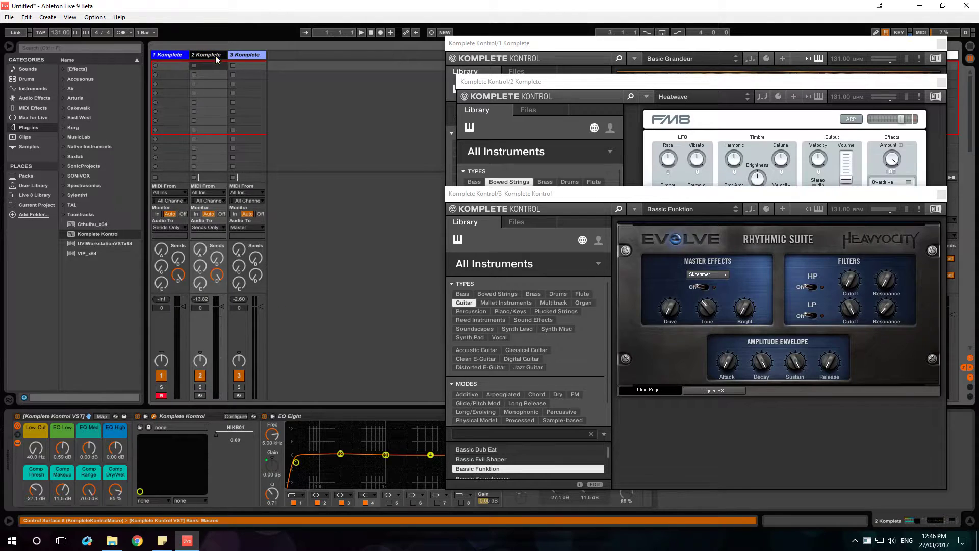
{"action": "left_click", "coordinate": [243, 58]}
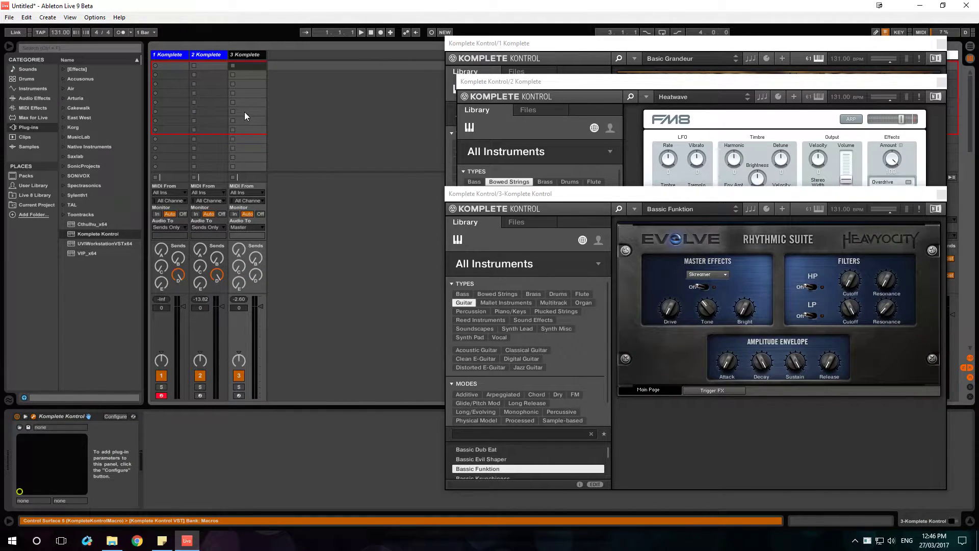
{"action": "left_click", "coordinate": [170, 54]}
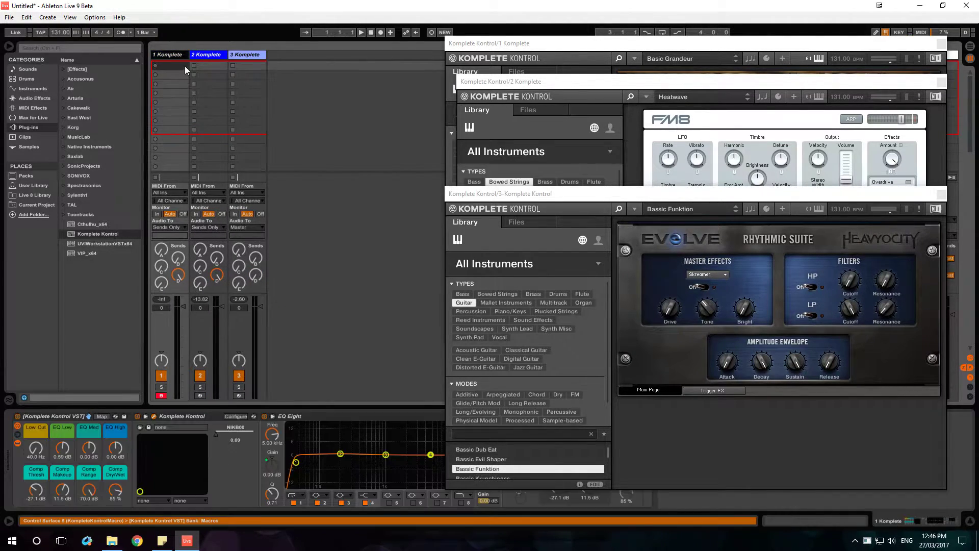
{"action": "left_click", "coordinate": [207, 53]}
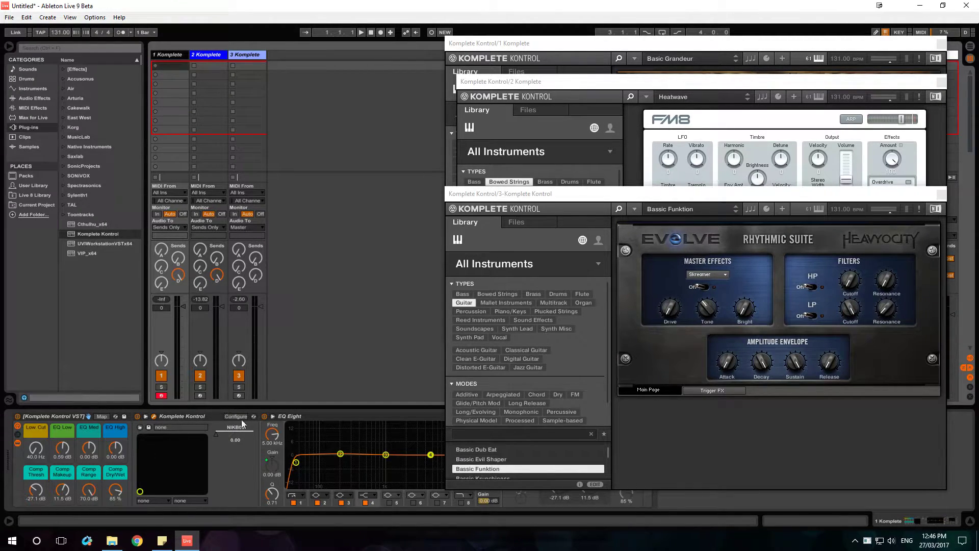
{"action": "left_click", "coordinate": [146, 416]}
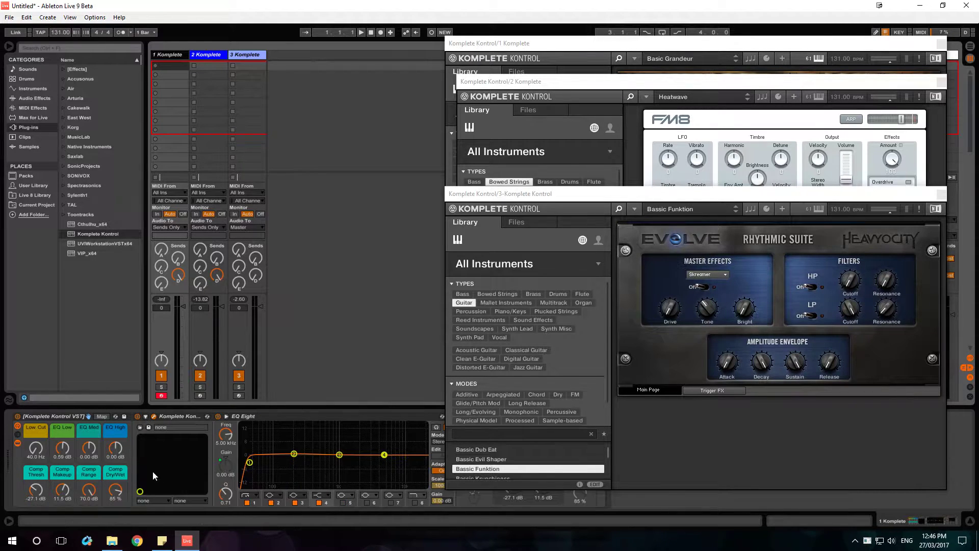
{"action": "left_click", "coordinate": [145, 416]}
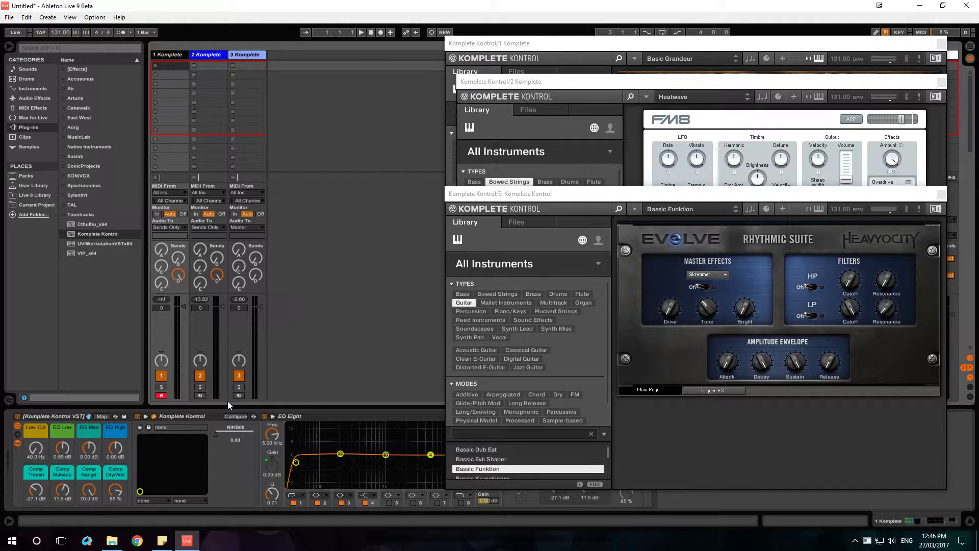
- Select the 2 Komplete track, return to 1 Komplete and arm 1 Komplete for recording
{"action": "left_click", "coordinate": [208, 54]}
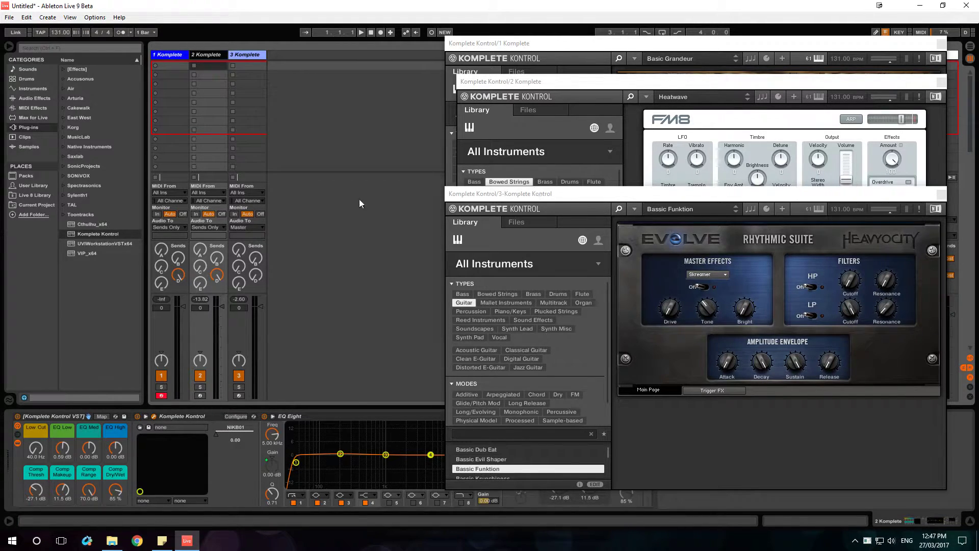
{"action": "left_click", "coordinate": [169, 54]}
{"action": "left_click", "coordinate": [161, 395]}
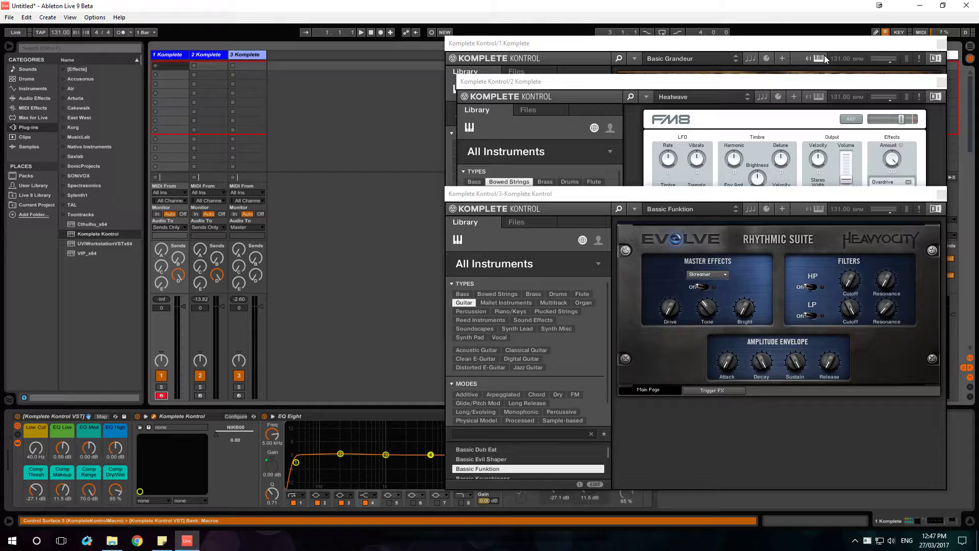
- Step through the three Komplete tracks and arm the 2 Komplete track for recording
{"action": "left_click", "coordinate": [212, 54]}
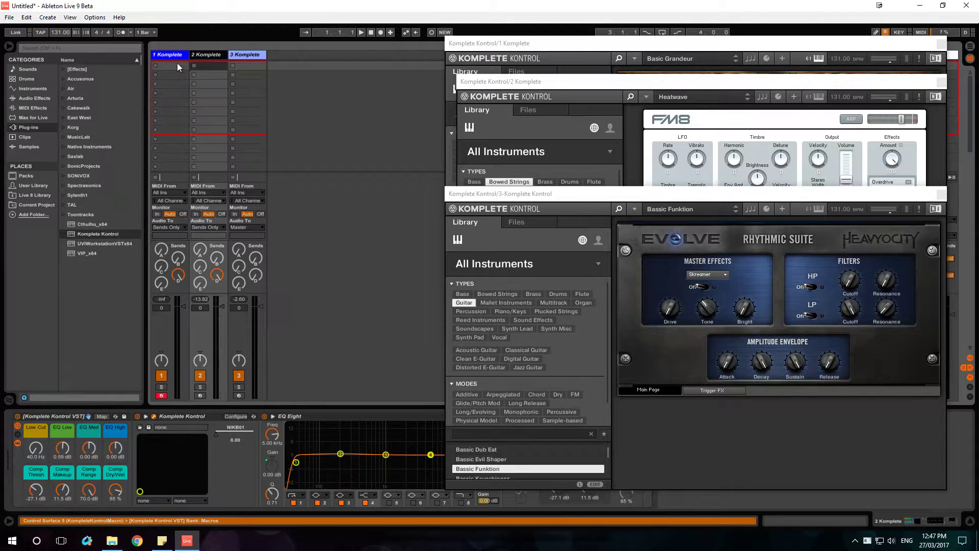
{"action": "left_click", "coordinate": [163, 55]}
{"action": "left_click", "coordinate": [207, 54]}
{"action": "left_click", "coordinate": [244, 54]}
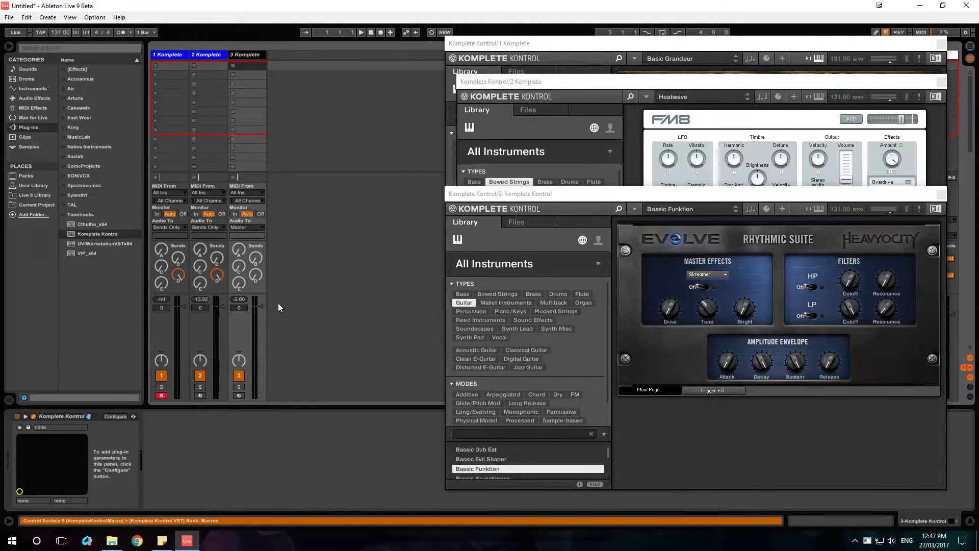
{"action": "left_click", "coordinate": [212, 54]}
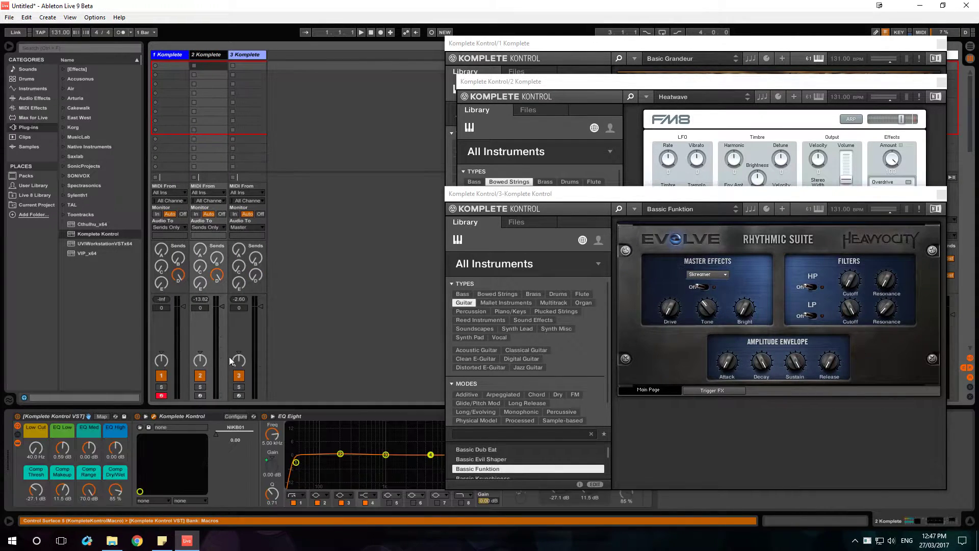
{"action": "left_click", "coordinate": [200, 396]}
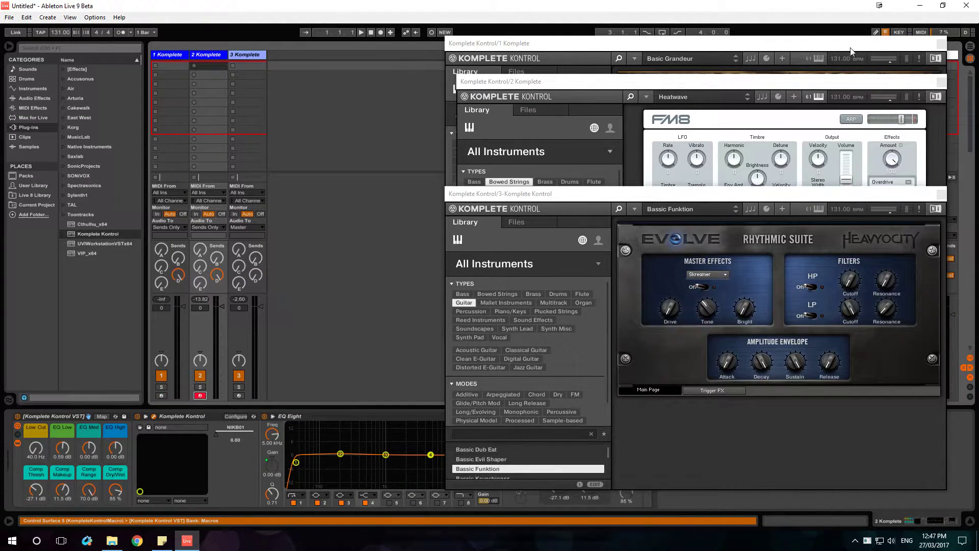
- Move the 1 Komplete plug-in window higher and bring the 2 Komplete plug-in window in front of it
{"action": "left_click", "coordinate": [634, 45]}
{"action": "left_click_drag", "start_coordinate": [521, 44], "coordinate": [307, 34]}
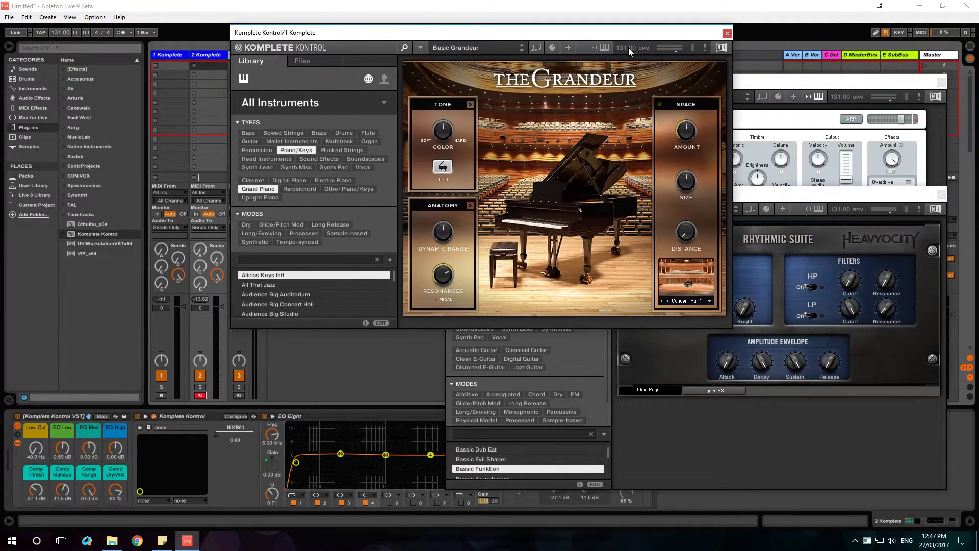
{"action": "left_click", "coordinate": [783, 86]}
{"action": "left_click_drag", "start_coordinate": [615, 33], "coordinate": [822, 8]}
{"action": "left_click", "coordinate": [818, 324]}
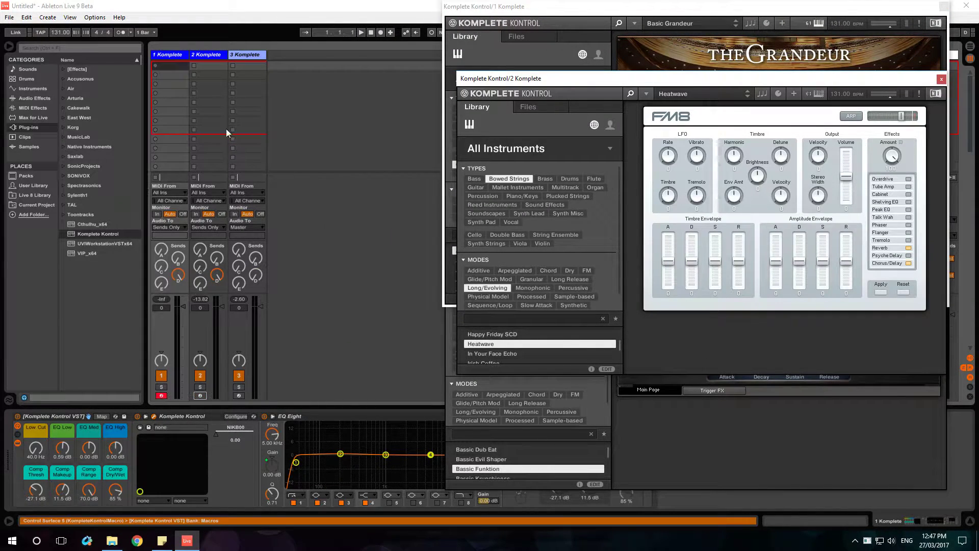
- Set the second control surface in the Link MIDI preferences to Komplete Kontrol
{"action": "left_click", "coordinate": [93, 19]}
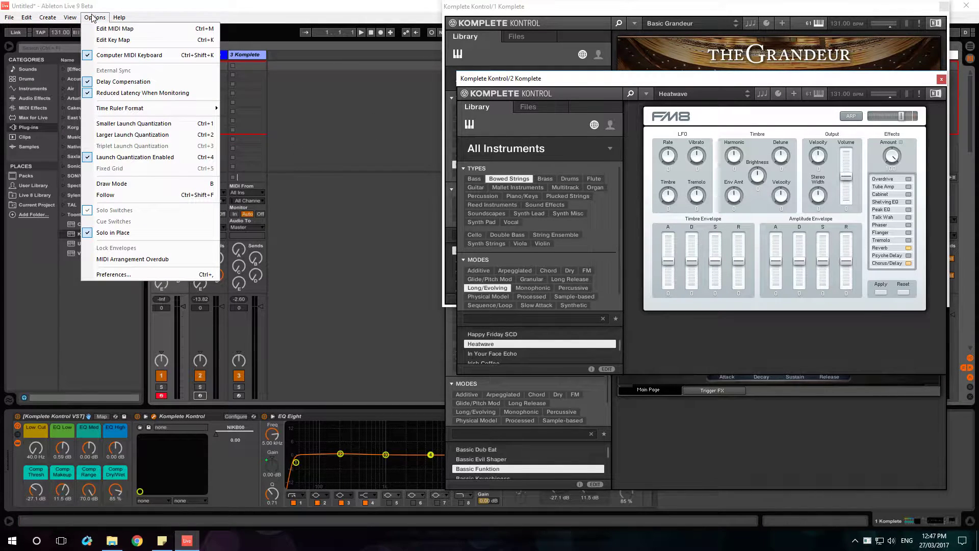
{"action": "left_click", "coordinate": [126, 275]}
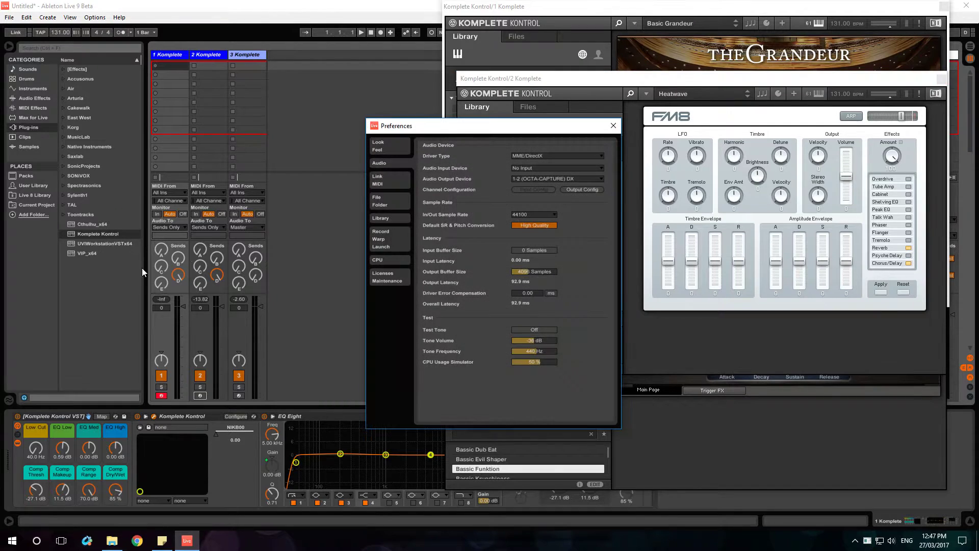
{"action": "left_click", "coordinate": [379, 180]}
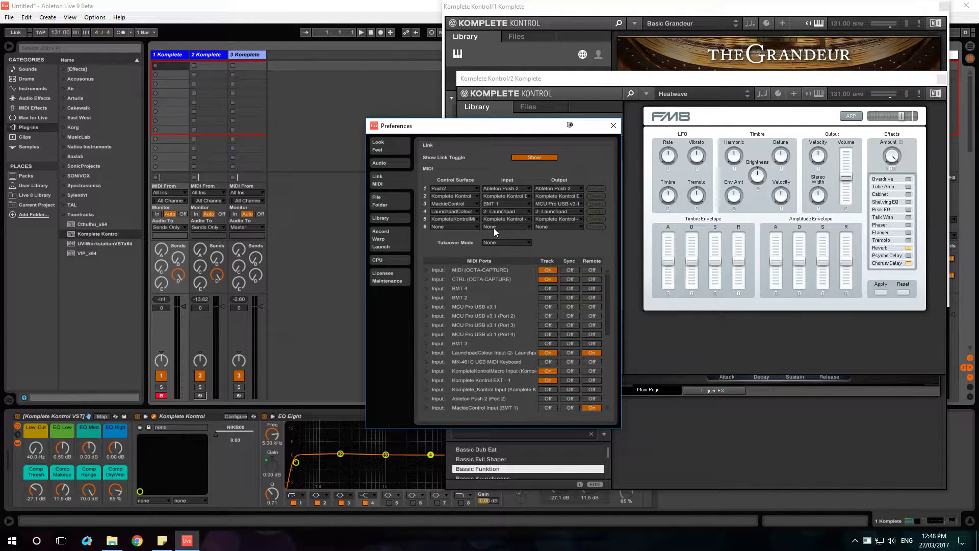
{"action": "left_click", "coordinate": [432, 197]}
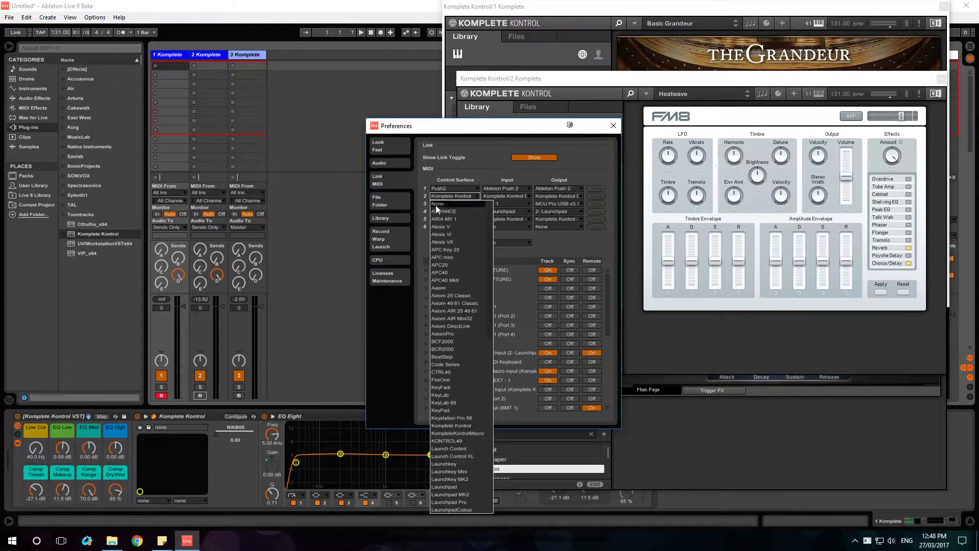
{"action": "left_click", "coordinate": [455, 425]}
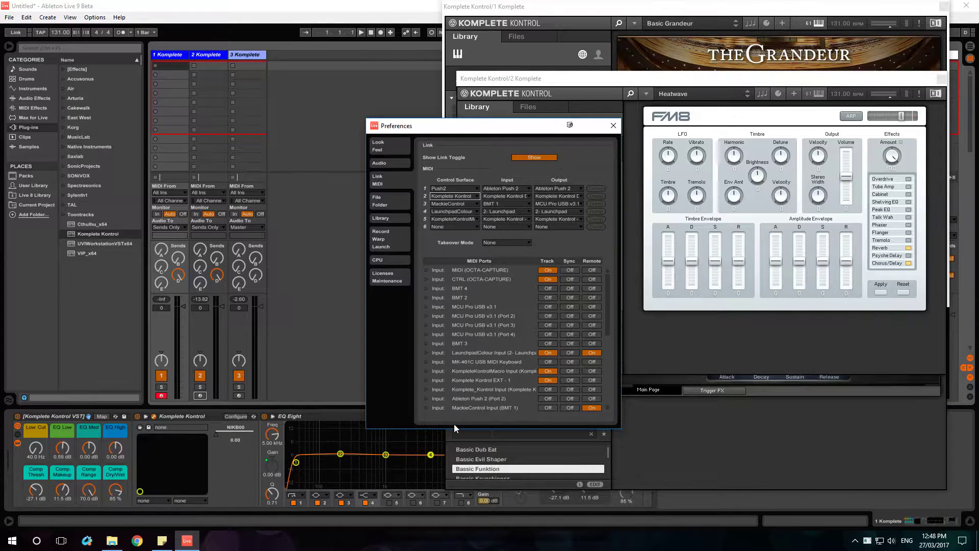
- Set the Komplete Kontrol surface's input and output to Komplete Kontrol DAW - 1 and close the preferences
{"action": "left_click", "coordinate": [521, 198]}
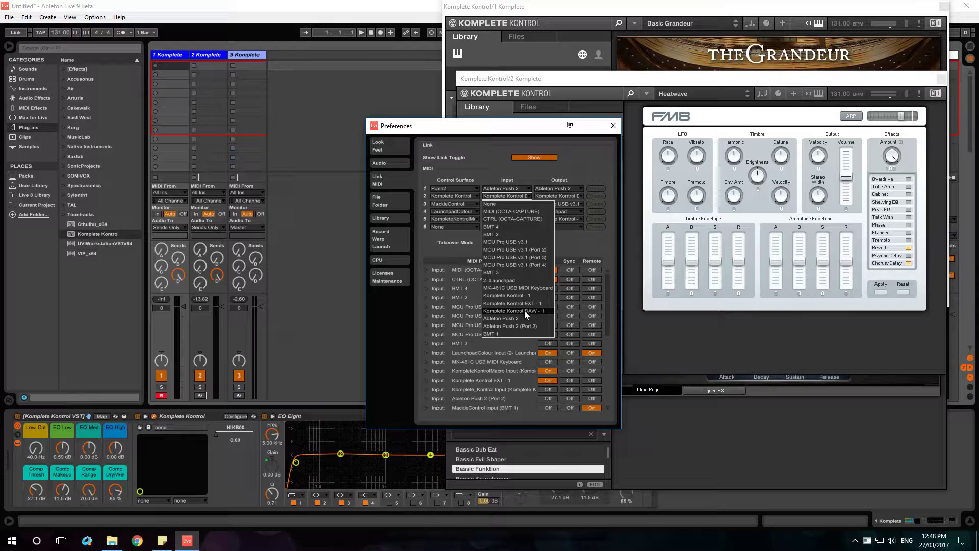
{"action": "left_click", "coordinate": [523, 311]}
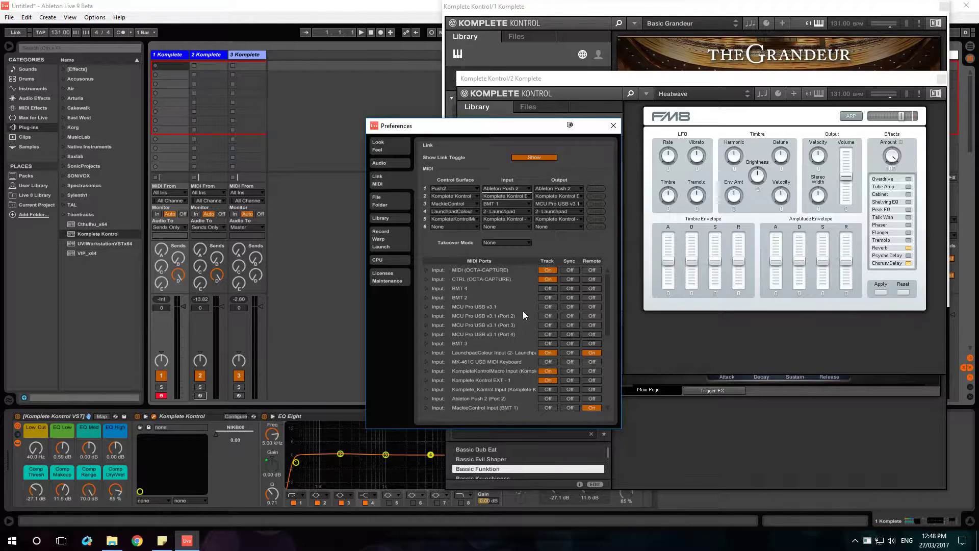
{"action": "left_click", "coordinate": [555, 198]}
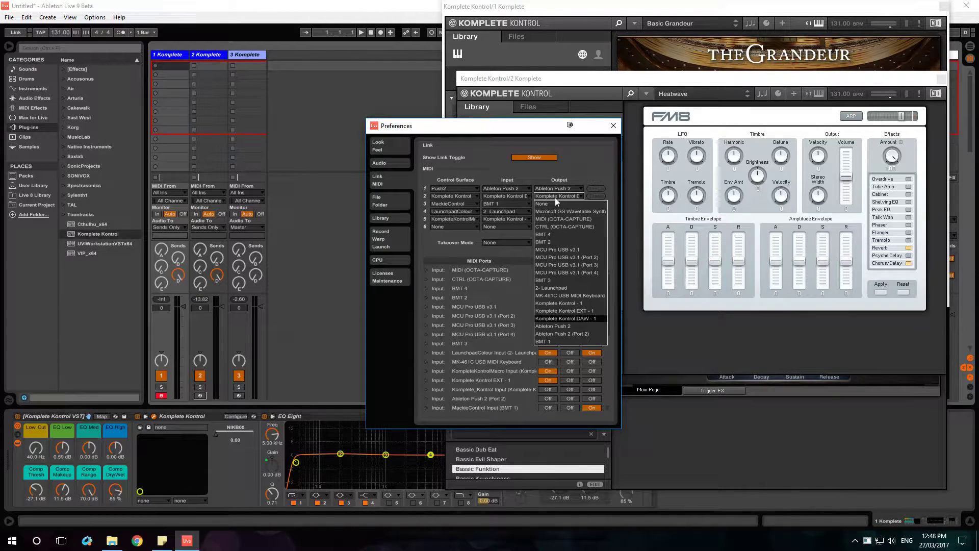
{"action": "left_click", "coordinate": [555, 197]}
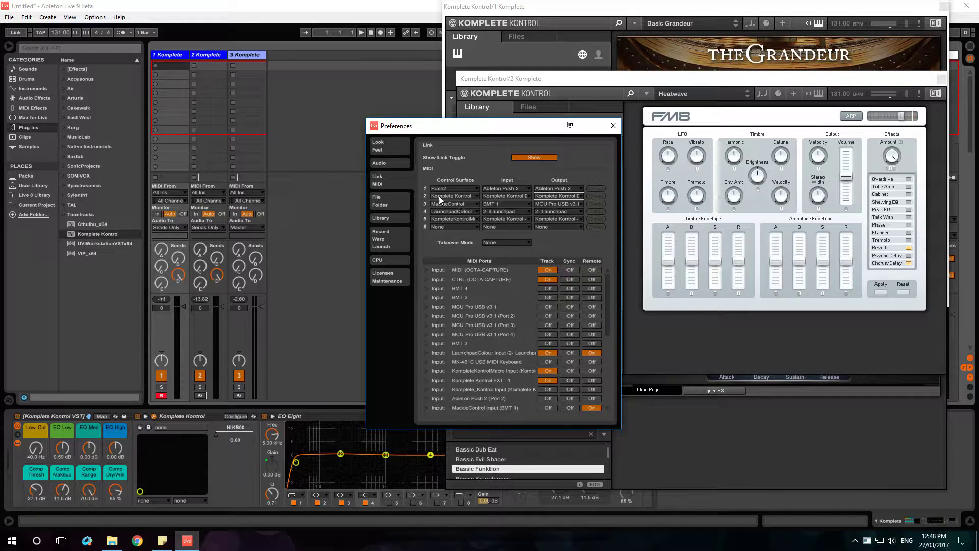
{"action": "left_click", "coordinate": [613, 126]}
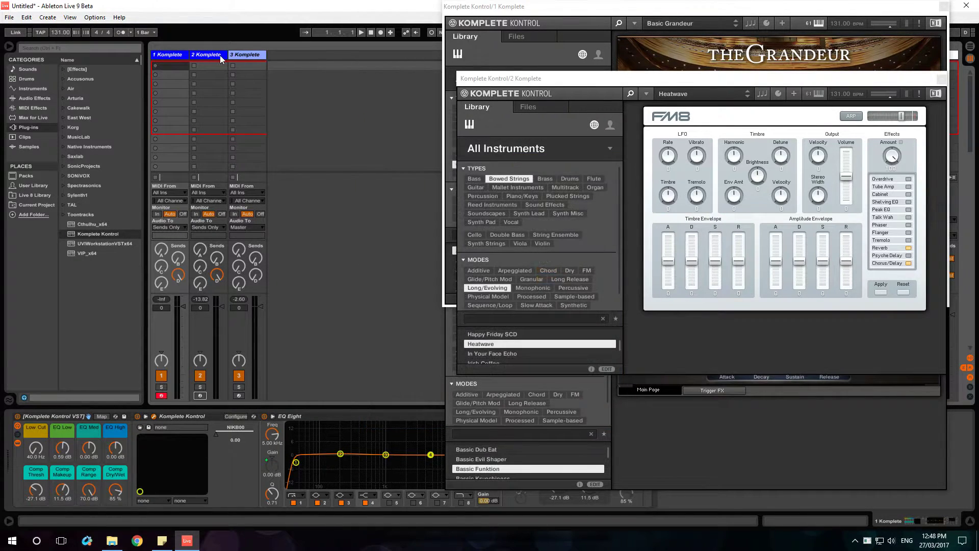
- Select the 3 Komplete track, hide and reopen its Komplete Kontrol window, and shift that window slightly
{"action": "left_click", "coordinate": [210, 55]}
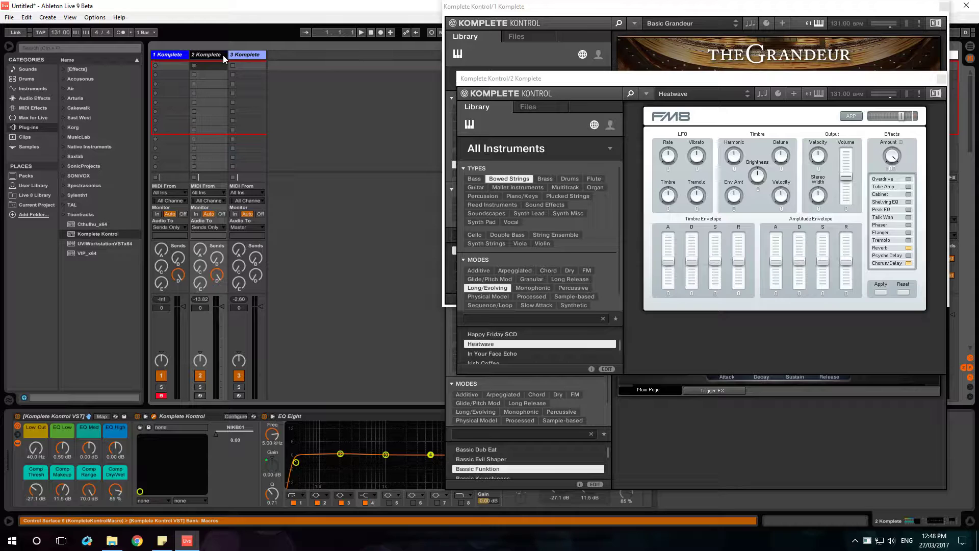
{"action": "left_click", "coordinate": [249, 55]}
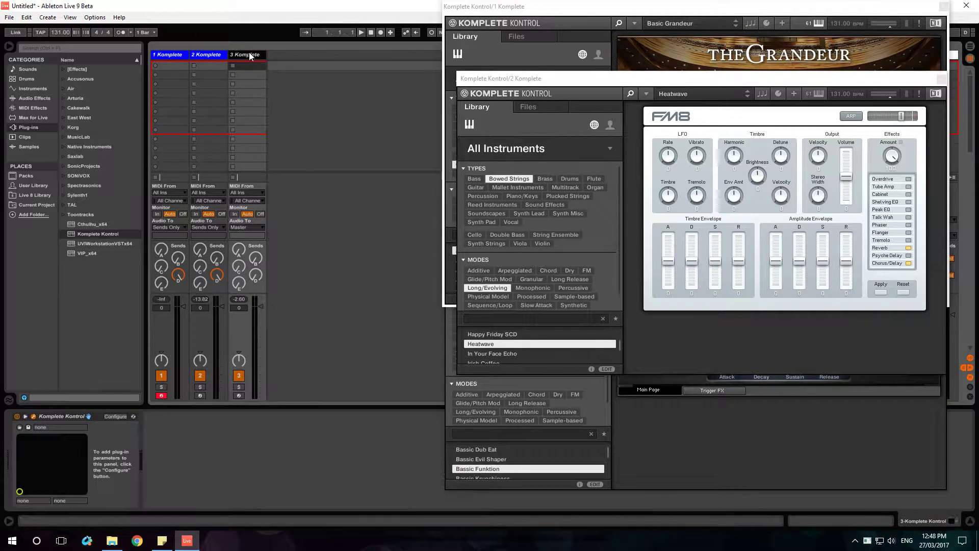
{"action": "left_click", "coordinate": [33, 416]}
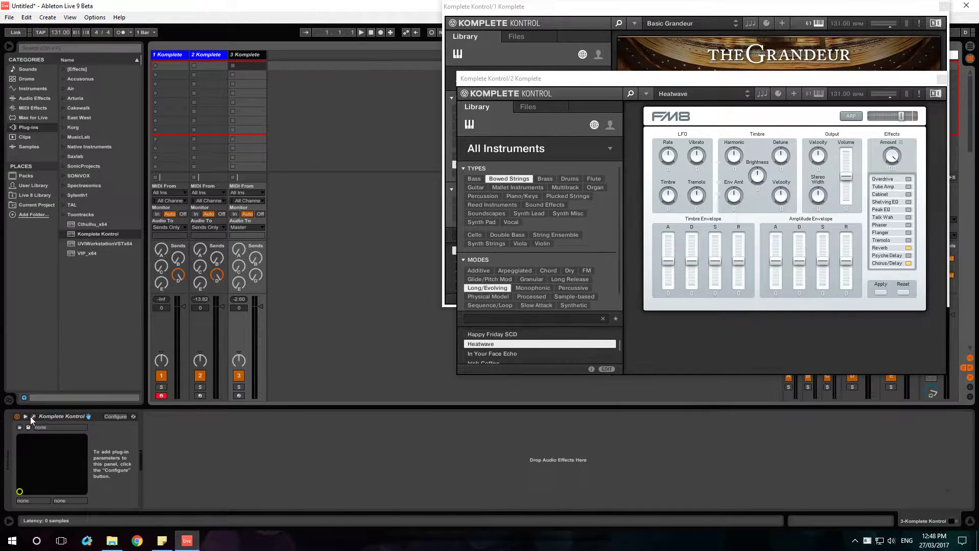
{"action": "left_click", "coordinate": [33, 417]}
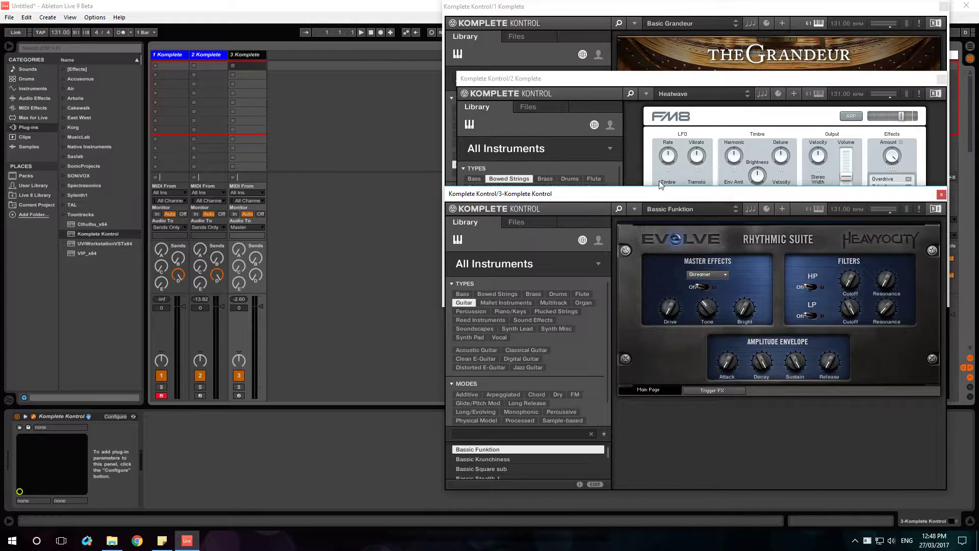
{"action": "mouse_move", "coordinate": [665, 197]}
{"action": "left_mouse_down"}
{"action": "mouse_move", "coordinate": [664, 217]}
{"action": "mouse_move", "coordinate": [678, 192]}
{"action": "left_mouse_up"}
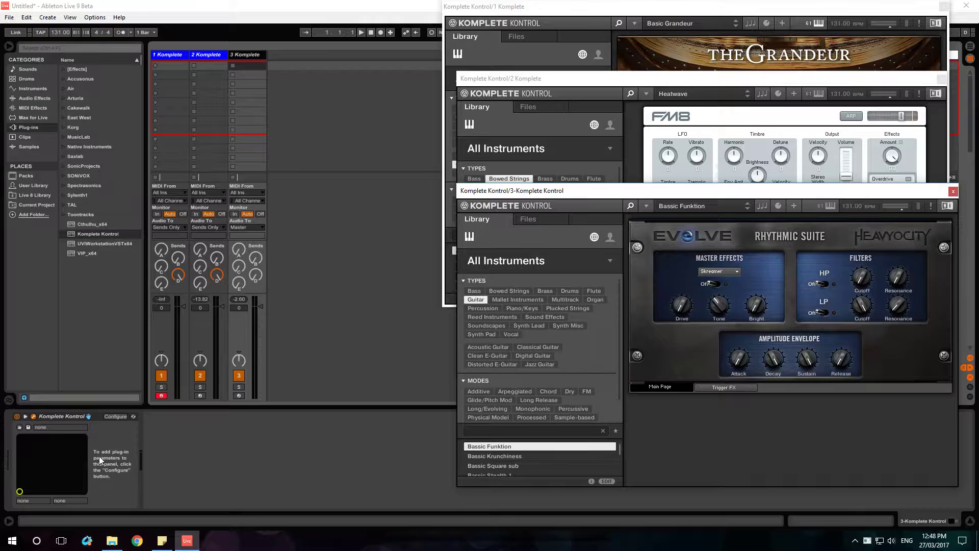
- Select 2 Komplete and then 3 Komplete, and give keyboard focus to the Bassic Funktion instance of Komplete Kontrol
{"action": "left_click", "coordinate": [212, 53]}
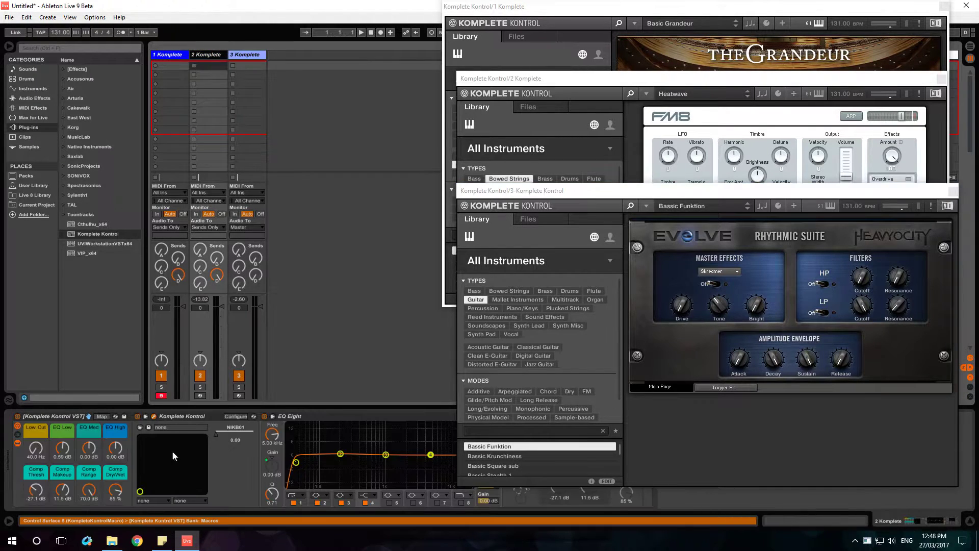
{"action": "left_click", "coordinate": [257, 61]}
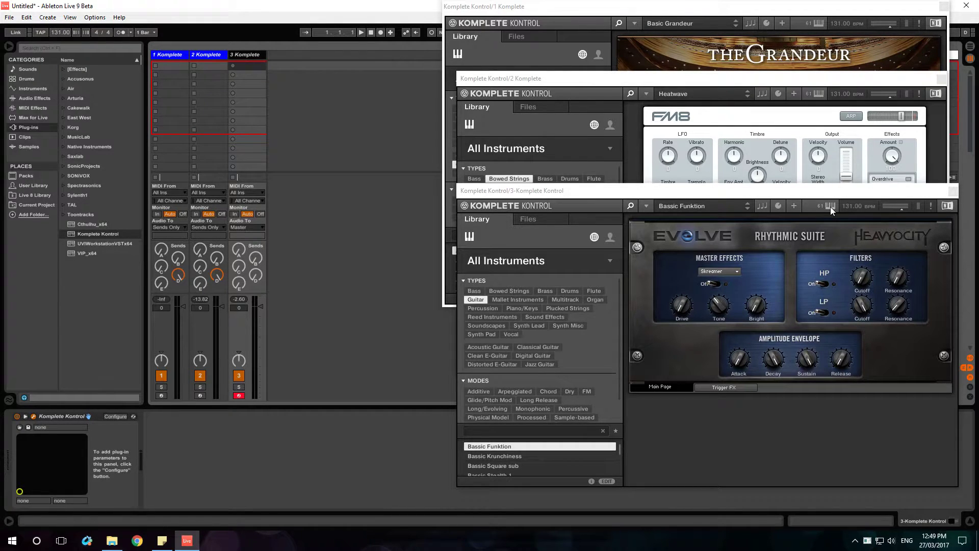
{"action": "left_click", "coordinate": [831, 206]}
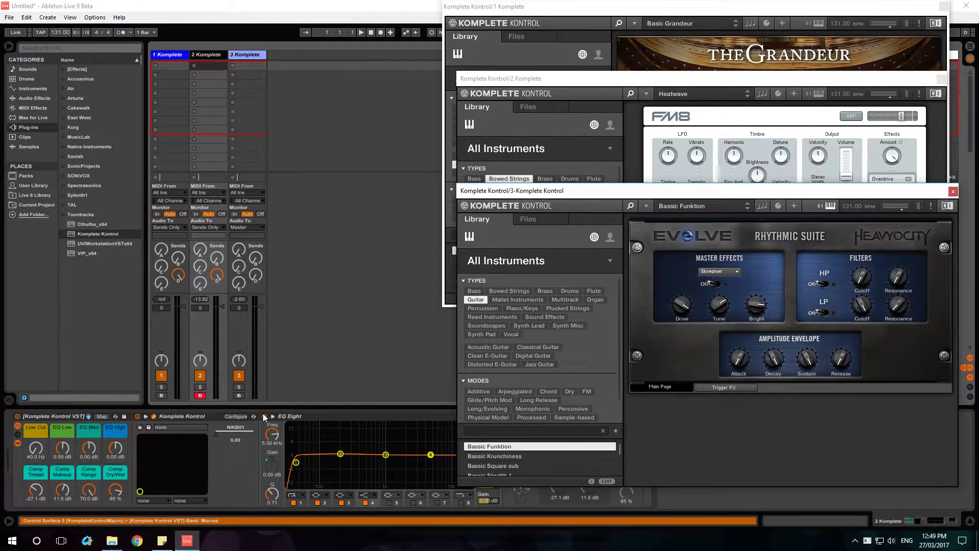
- Delete the 3 Komplete track and move the 2 Komplete plug-in window aside to uncover The Grandeur
{"action": "left_click", "coordinate": [246, 54]}
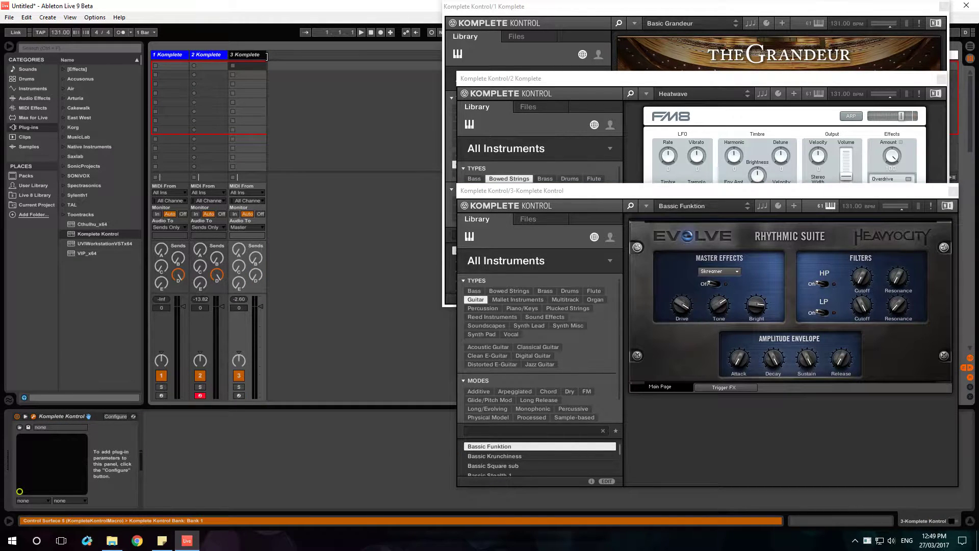
{"action": "key", "text": "Delete"}
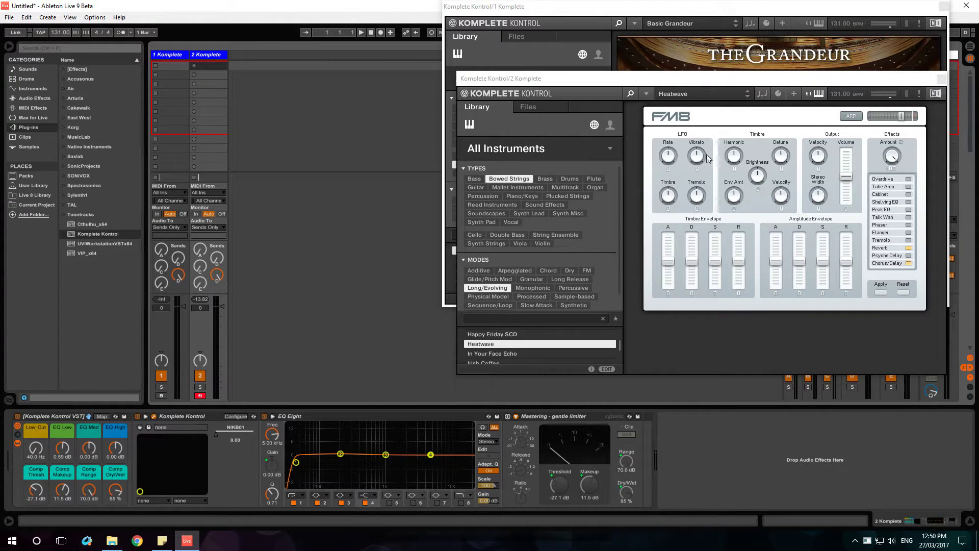
{"action": "left_click_drag", "start_coordinate": [610, 79], "coordinate": [370, 60]}
{"action": "left_click_drag", "start_coordinate": [467, 58], "coordinate": [523, 64]}
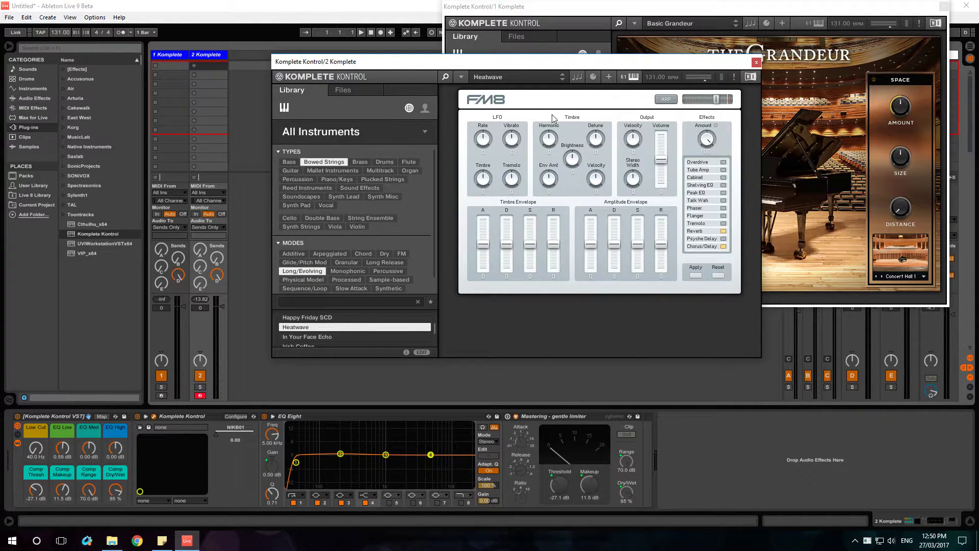
- Show the control parameters of the 2 Komplete plug-in, step through its pages back to Timbre / FX, and shift its window
{"action": "left_click", "coordinate": [593, 76]}
{"action": "left_click", "coordinate": [530, 97]}
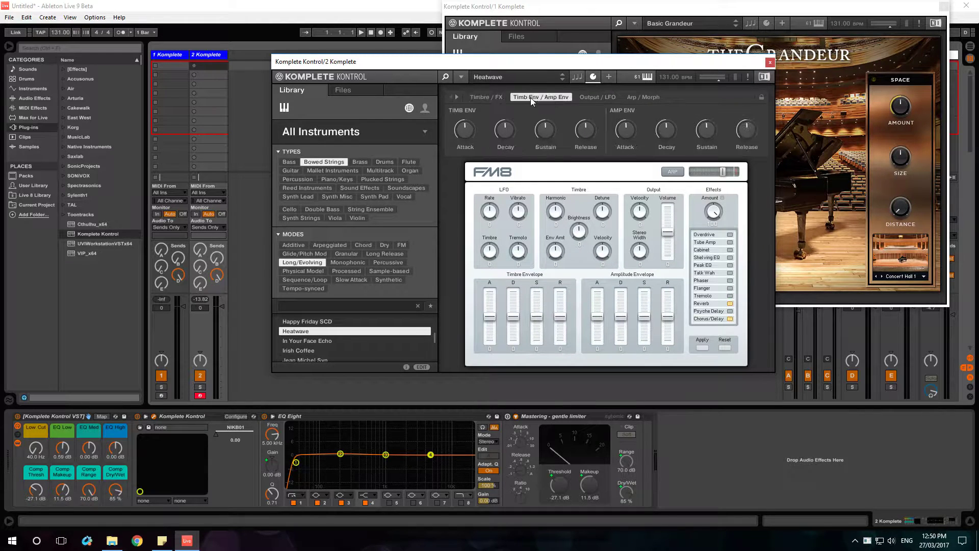
{"action": "left_click", "coordinate": [594, 97]}
{"action": "left_click", "coordinate": [641, 97]}
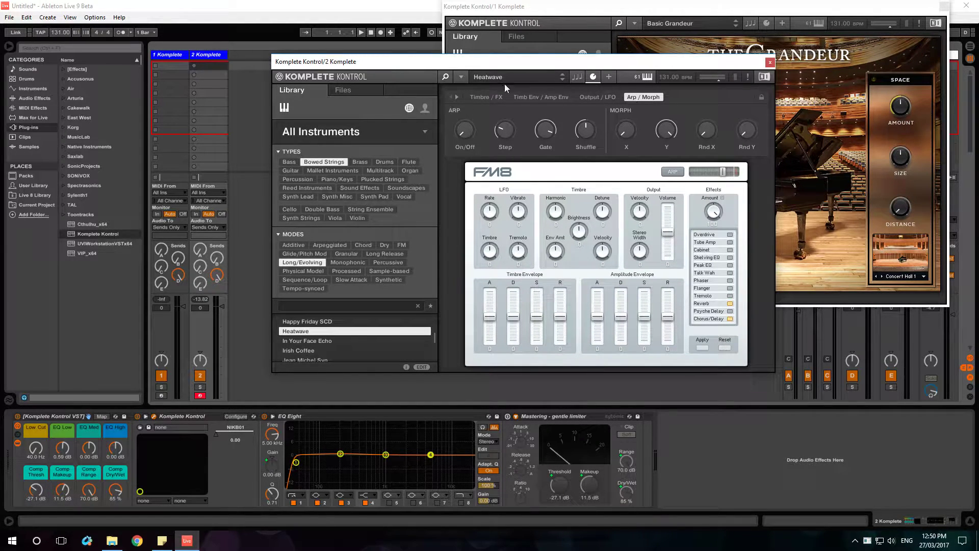
{"action": "left_click", "coordinate": [490, 97]}
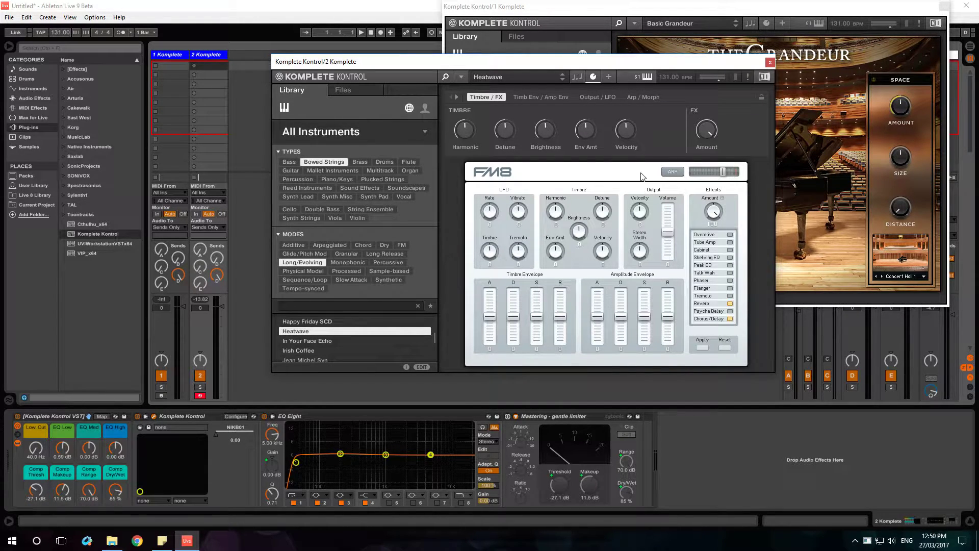
{"action": "left_click_drag", "start_coordinate": [614, 62], "coordinate": [641, 79]}
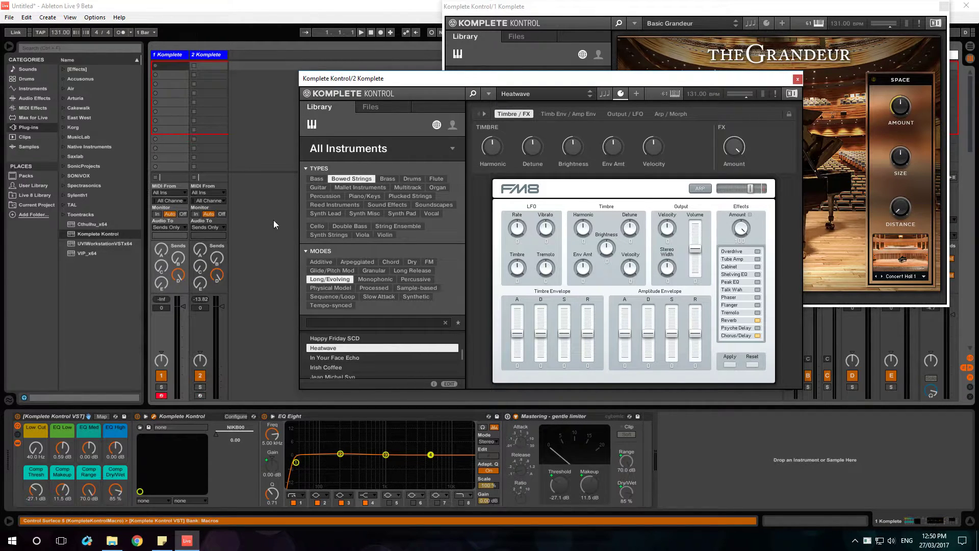
- Bring the 1 Komplete window forward, show its control parameters, and select the 2 Komplete track
{"action": "left_click", "coordinate": [687, 11]}
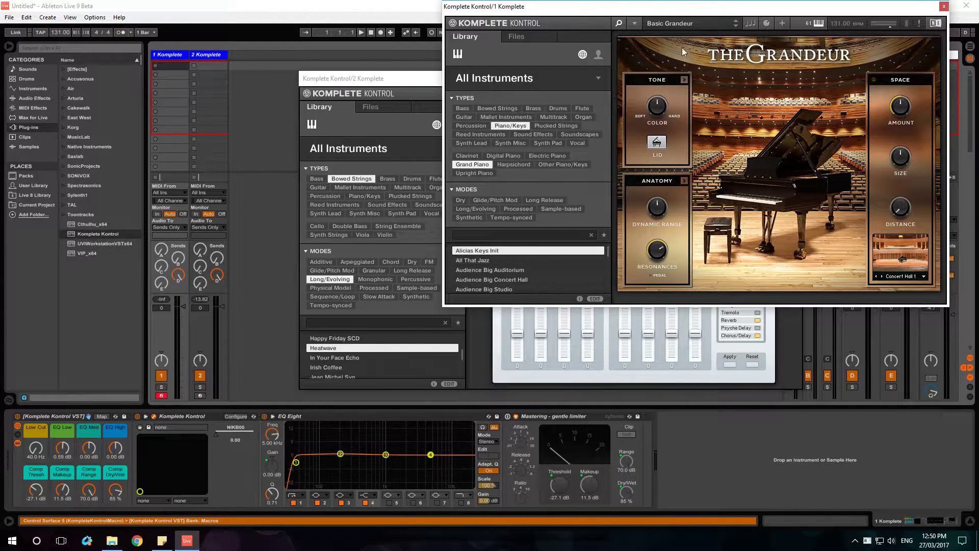
{"action": "left_click", "coordinate": [770, 23]}
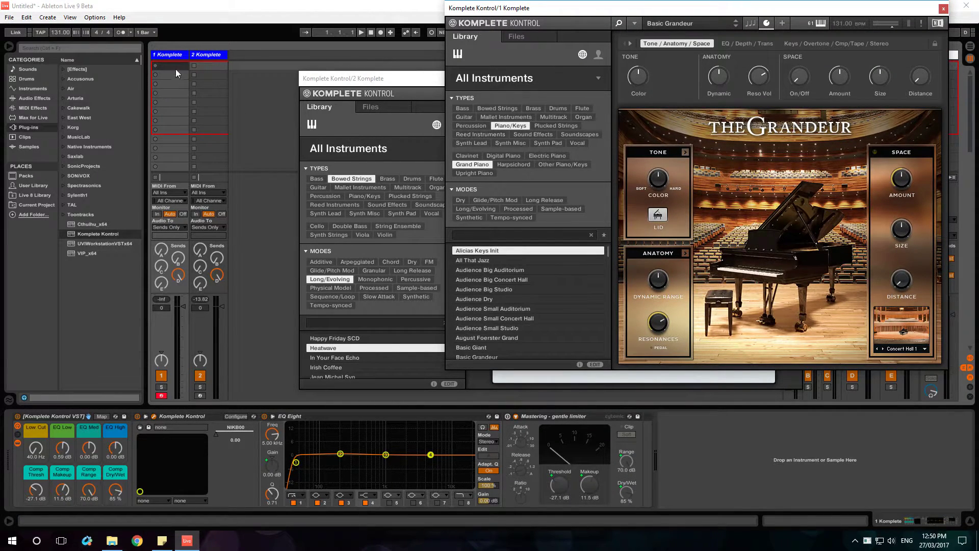
{"action": "left_click", "coordinate": [206, 57]}
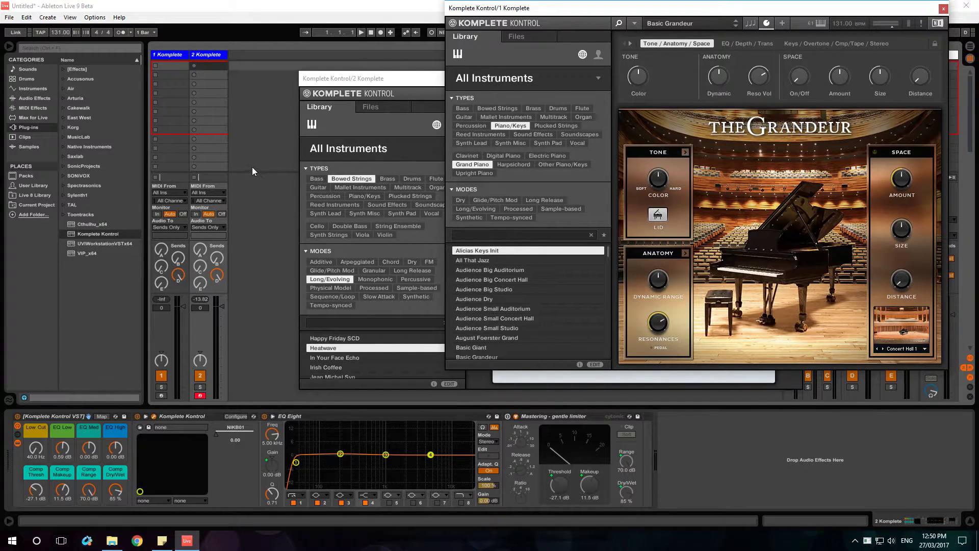
{"action": "left_click", "coordinate": [260, 109]}
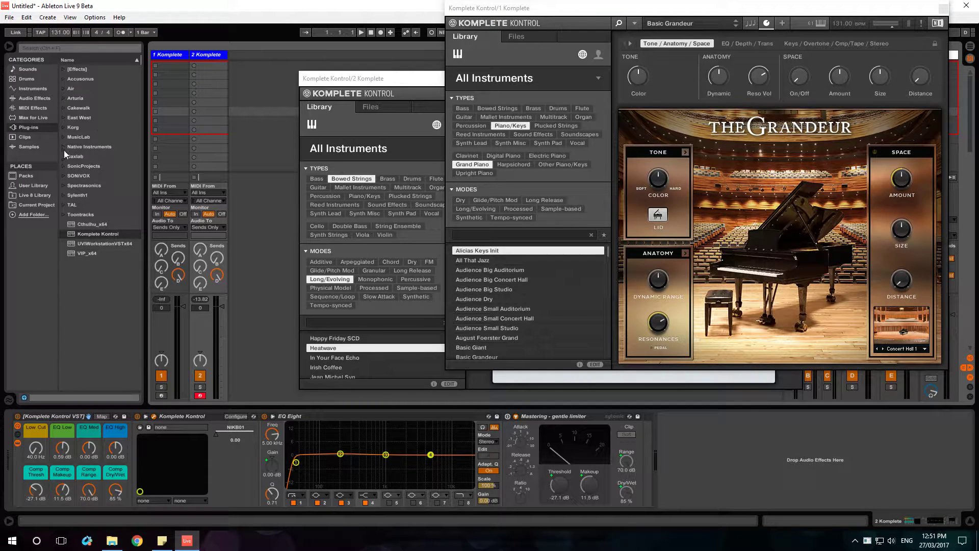
- Load the Age of Computations preset from the User Library's Omnisphere 2 > ARP + BPM > Ambient folder onto a new track
{"action": "left_click", "coordinate": [28, 185]}
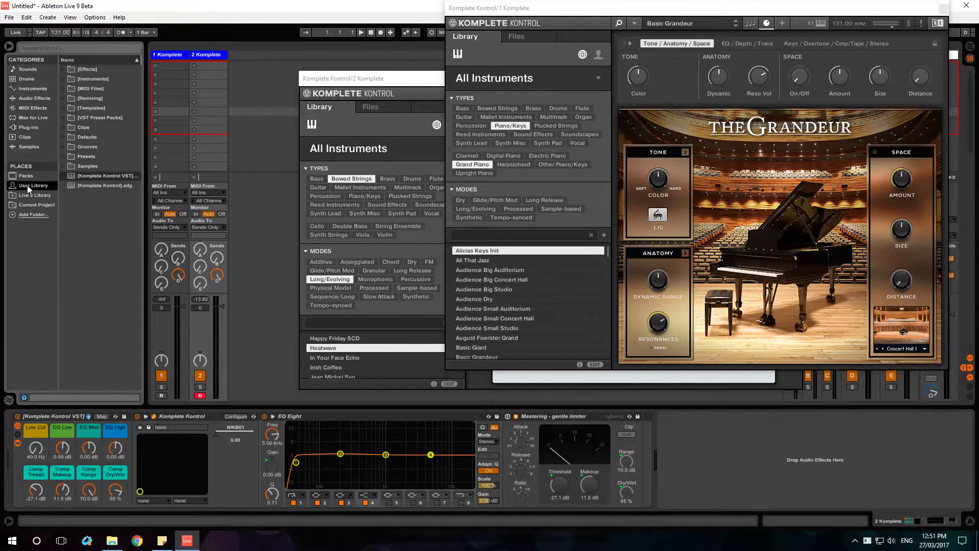
{"action": "left_click", "coordinate": [63, 118]}
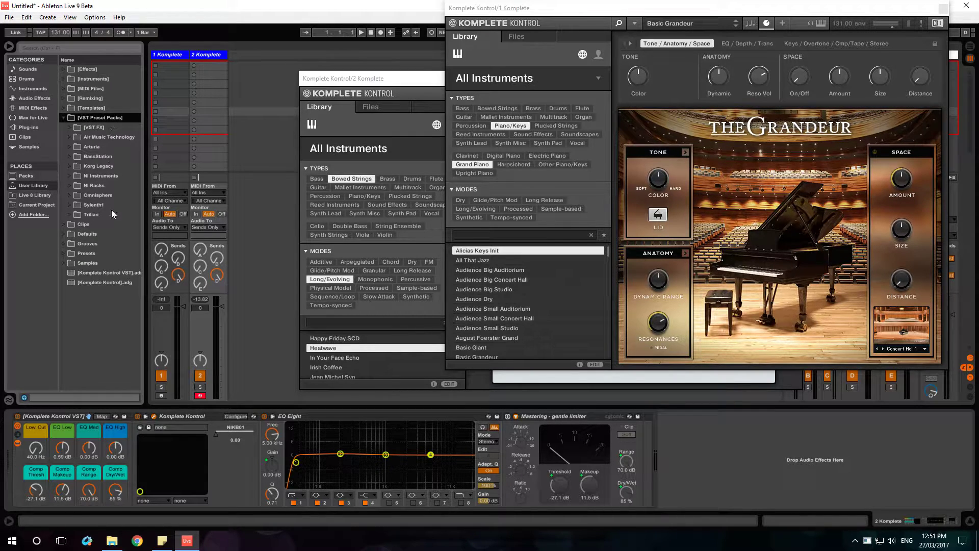
{"action": "left_click", "coordinate": [70, 194]}
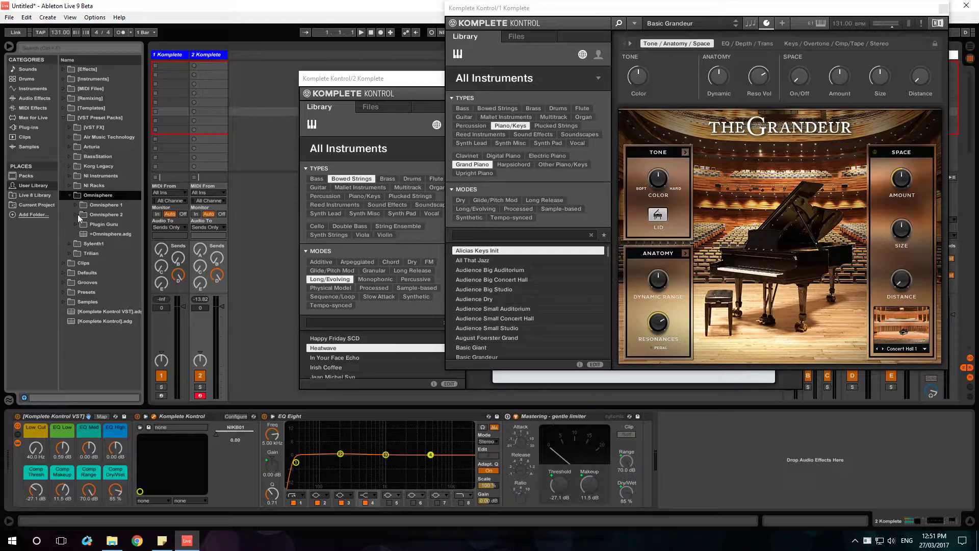
{"action": "left_click", "coordinate": [77, 214]}
{"action": "left_click", "coordinate": [80, 225]}
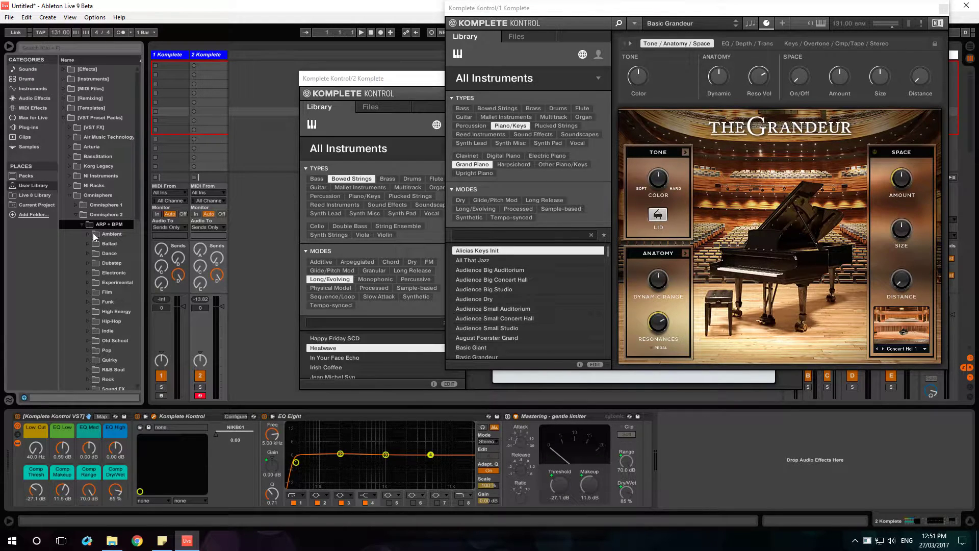
{"action": "left_click", "coordinate": [93, 234]}
{"action": "left_click_drag", "start_coordinate": [109, 240], "coordinate": [254, 89]}
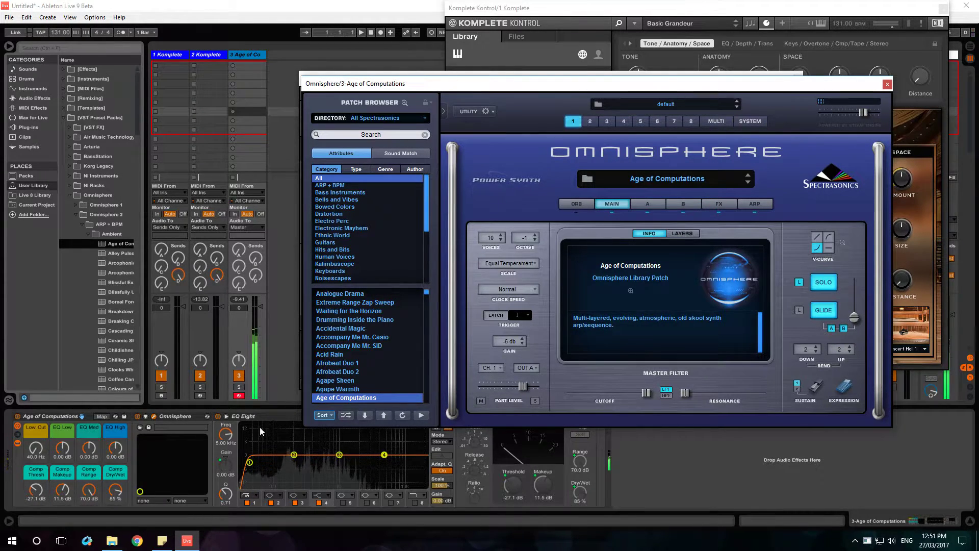
- Unfold the Omnisphere device's parameters in the device chain and move the Omnisphere plug-in window higher
{"action": "left_click", "coordinate": [146, 418]}
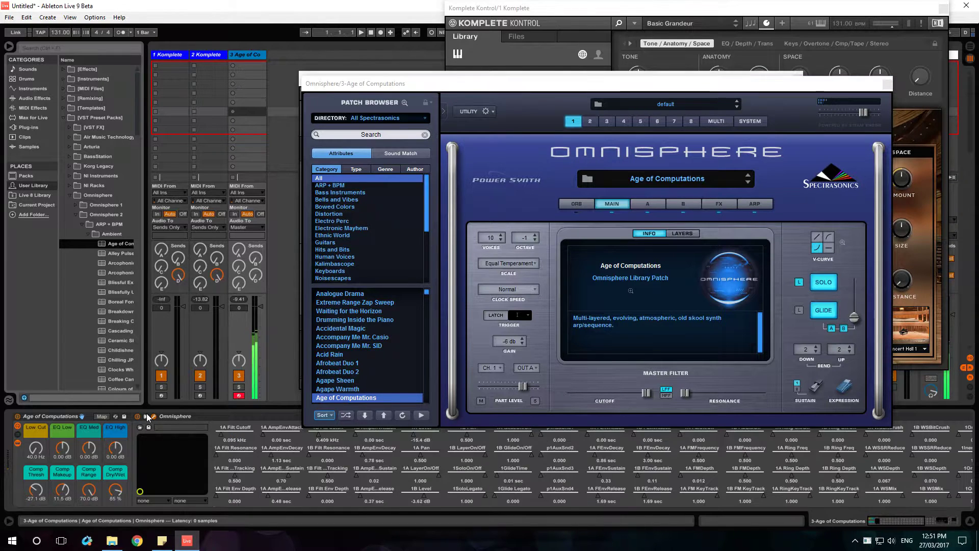
{"action": "left_click_drag", "start_coordinate": [559, 93], "coordinate": [599, 45]}
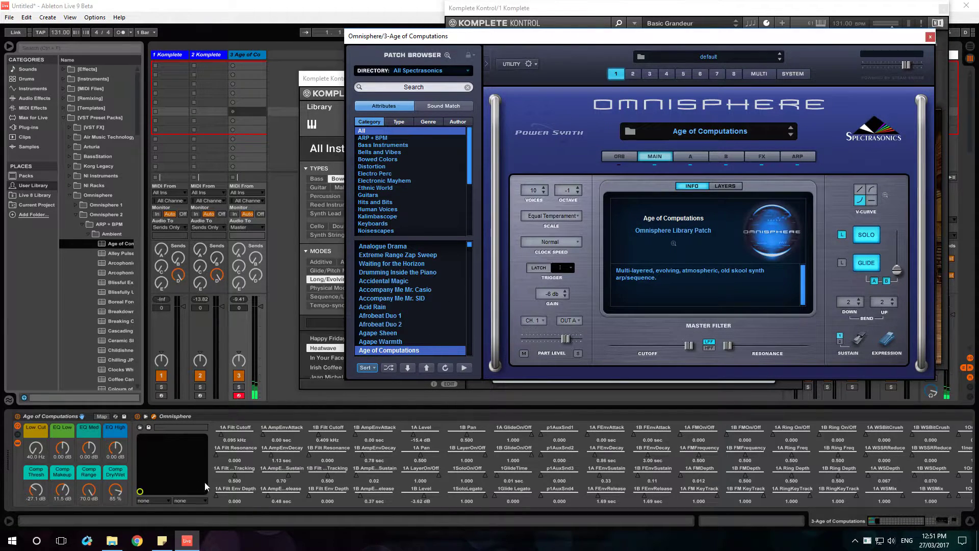
{"action": "left_click", "coordinate": [145, 417]}
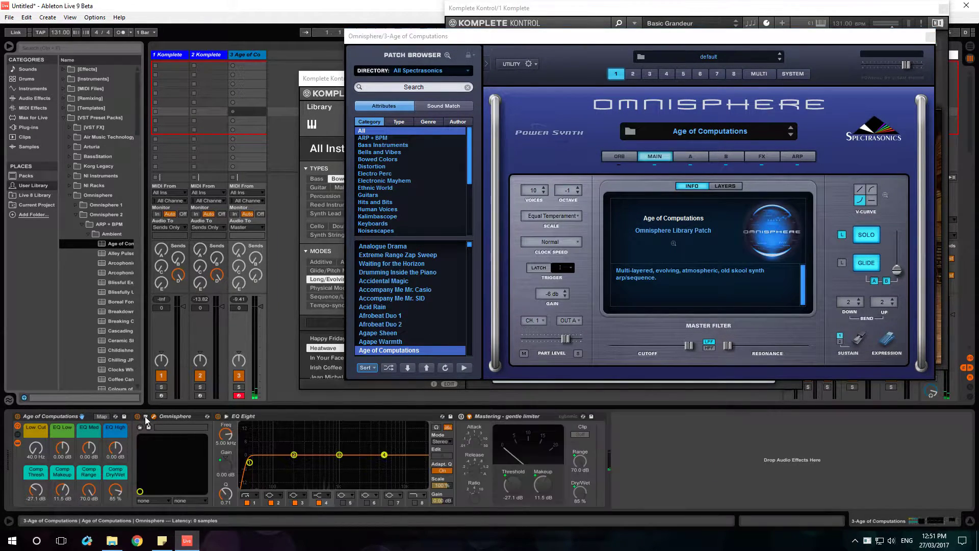
{"action": "left_click", "coordinate": [146, 417]}
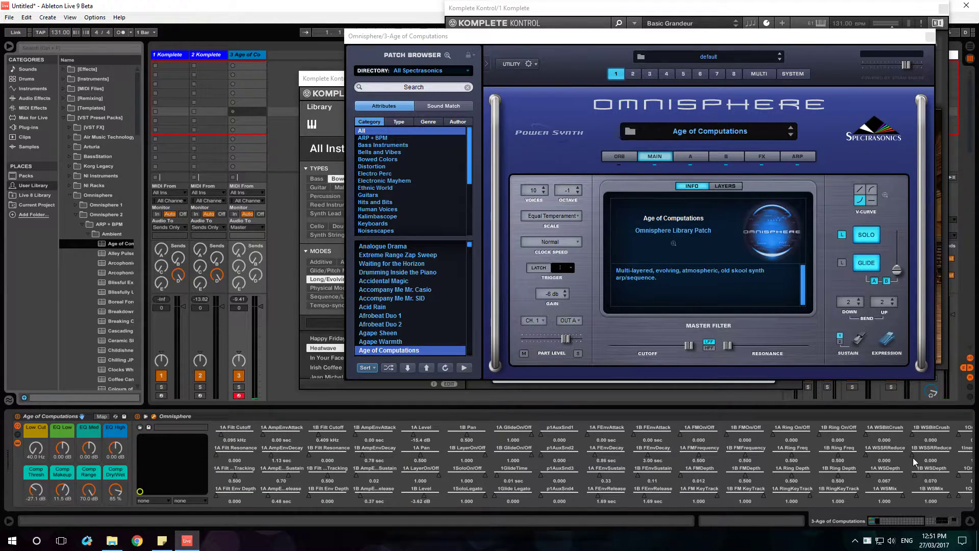
{"action": "left_click_drag", "start_coordinate": [897, 524], "coordinate": [871, 525]}
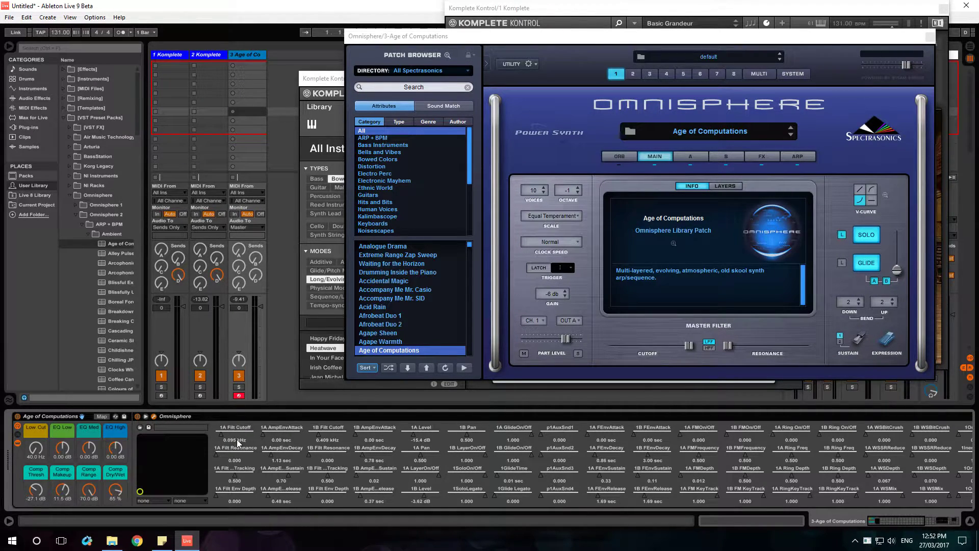
- Enter MIDI mapping, select Omnisphere's 1A Filt Cutoff parameter for assignment, and leave the mapping mode
{"action": "key", "text": "ctrl+m"}
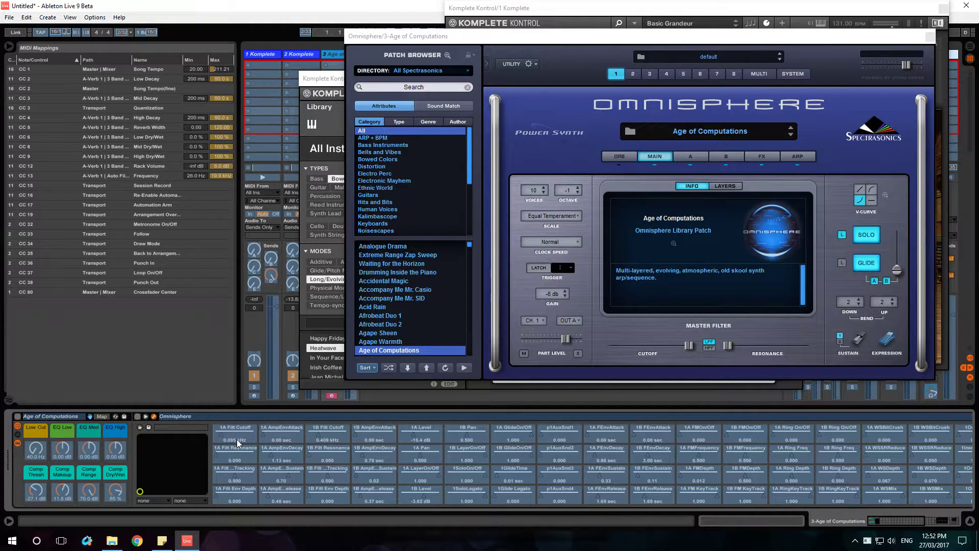
{"action": "left_click", "coordinate": [222, 432]}
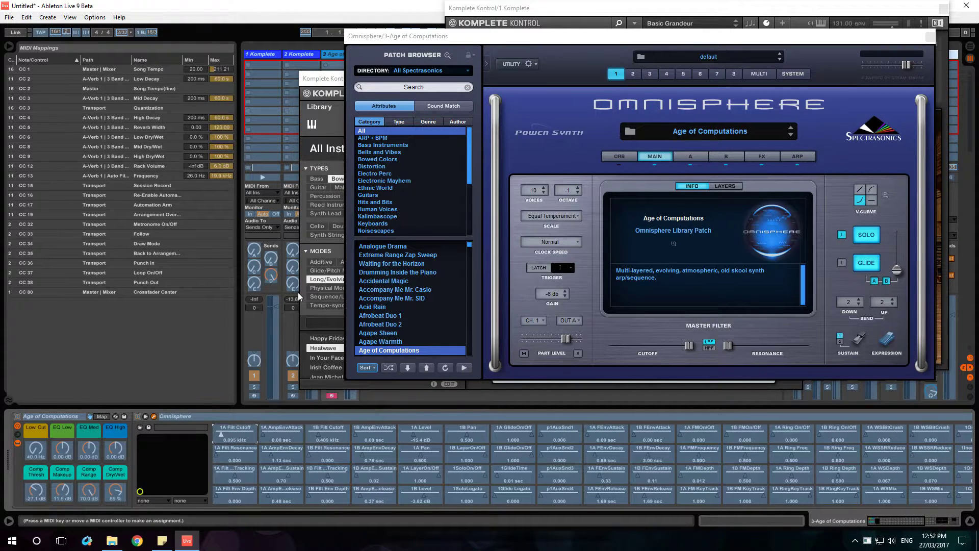
{"action": "key", "text": "ctrl+m"}
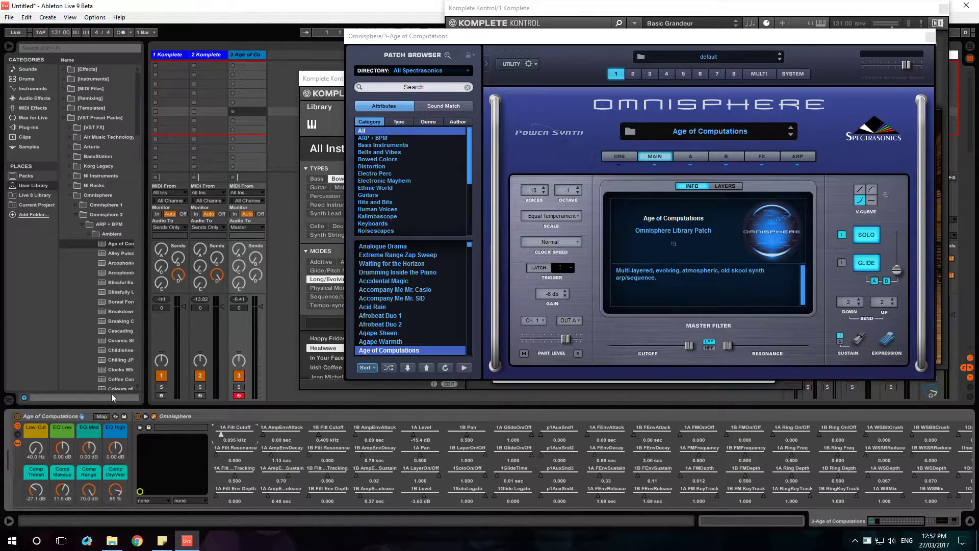
- Select the 2 Komplete track, return to the Age of Computations track, and fold the Omnisphere device's parameters
{"action": "left_click", "coordinate": [205, 57]}
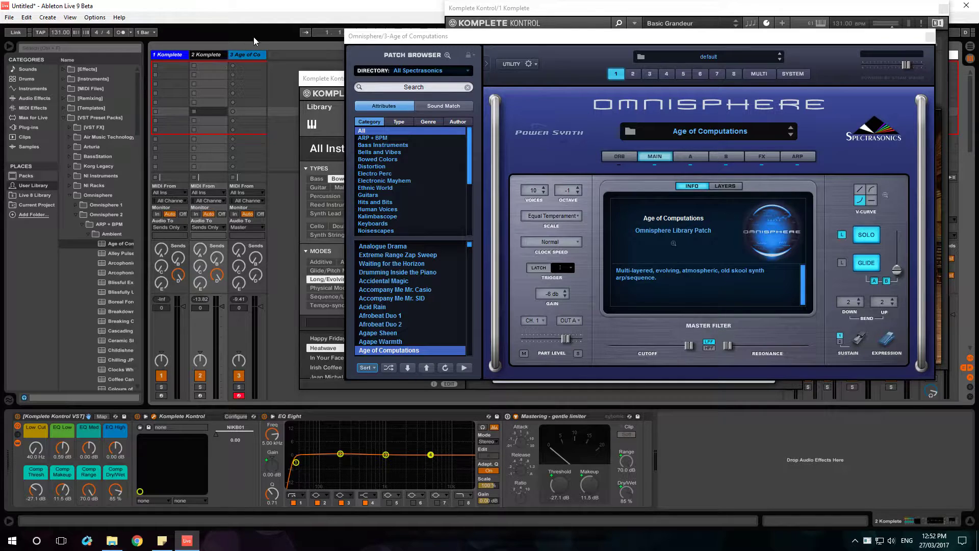
{"action": "left_click", "coordinate": [255, 55]}
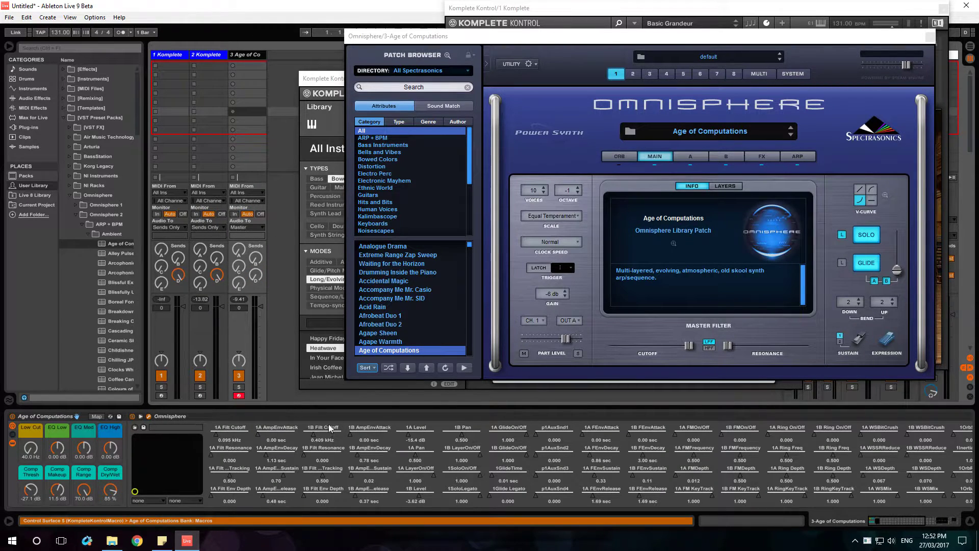
{"action": "left_click", "coordinate": [140, 417]}
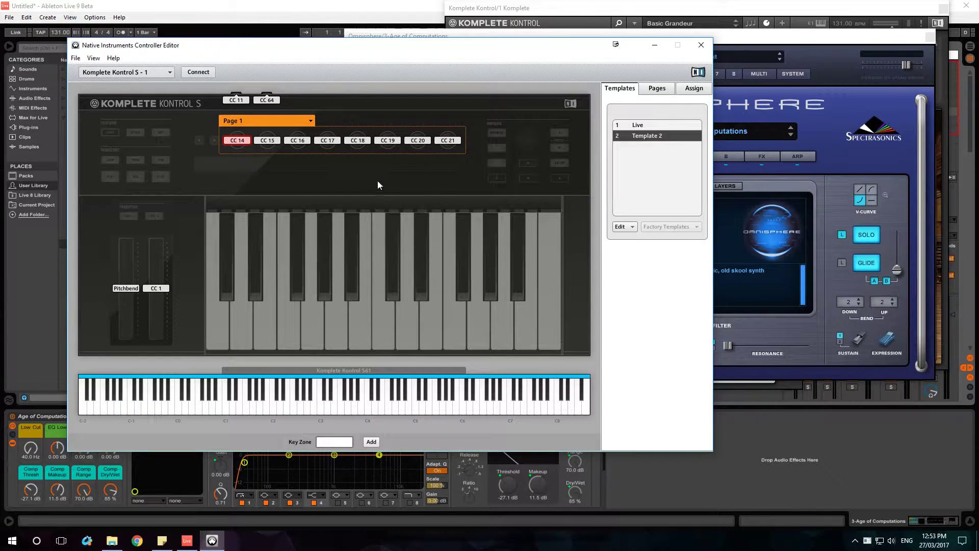
- Move the Controller Editor window aside, return to Ableton Live, and uncover the 2 Komplete window from behind Omnisphere
{"action": "left_click_drag", "start_coordinate": [419, 49], "coordinate": [507, 81]}
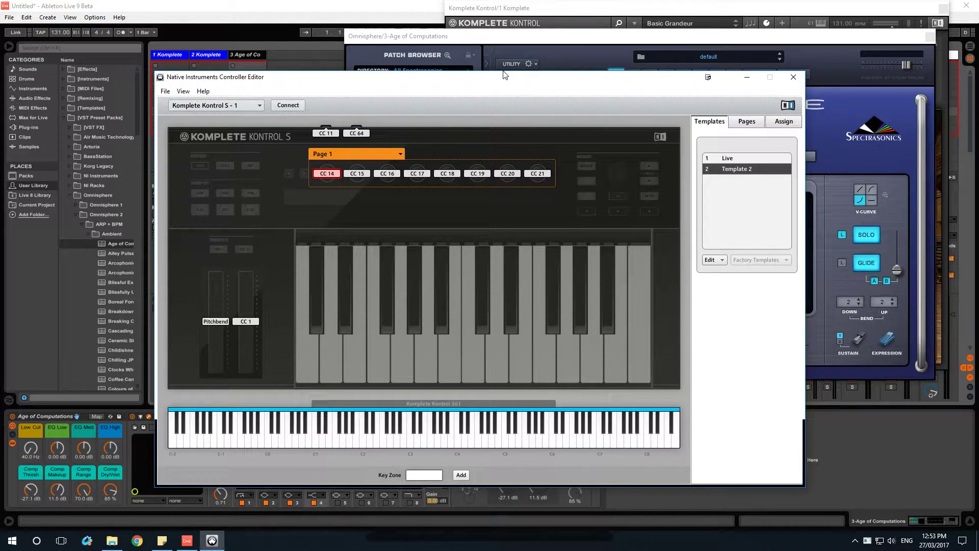
{"action": "left_click", "coordinate": [526, 41]}
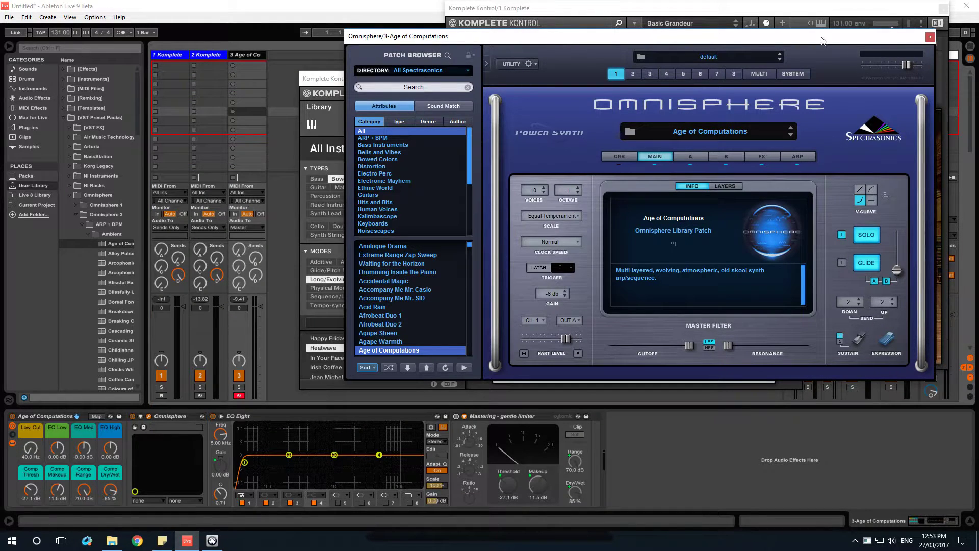
{"action": "left_click_drag", "start_coordinate": [818, 37], "coordinate": [803, 116]}
{"action": "left_click", "coordinate": [713, 82]}
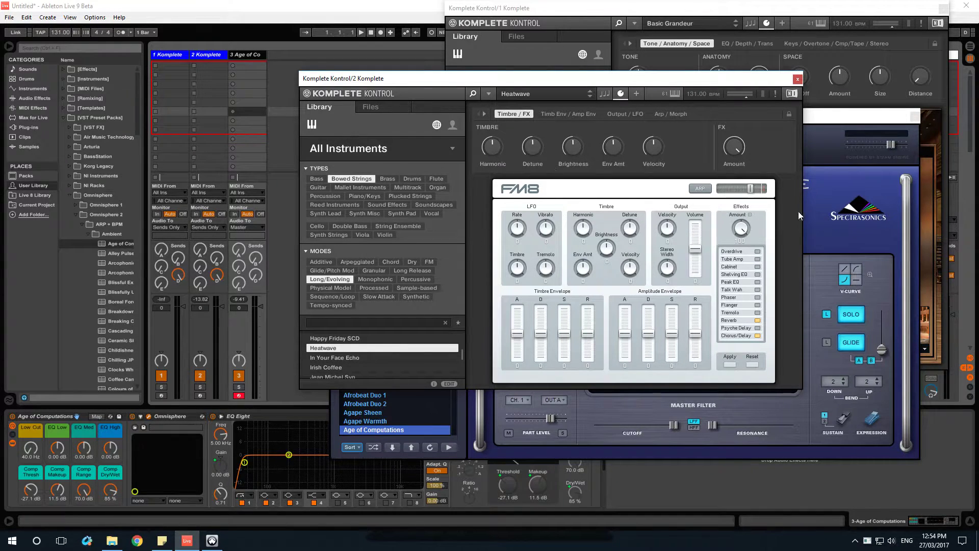
- Switch to Controller Editor and examine the knob pages available in Template 2 for the Komplete Kontrol S keyboard
{"action": "left_click", "coordinate": [574, 491]}
{"action": "left_click", "coordinate": [213, 540]}
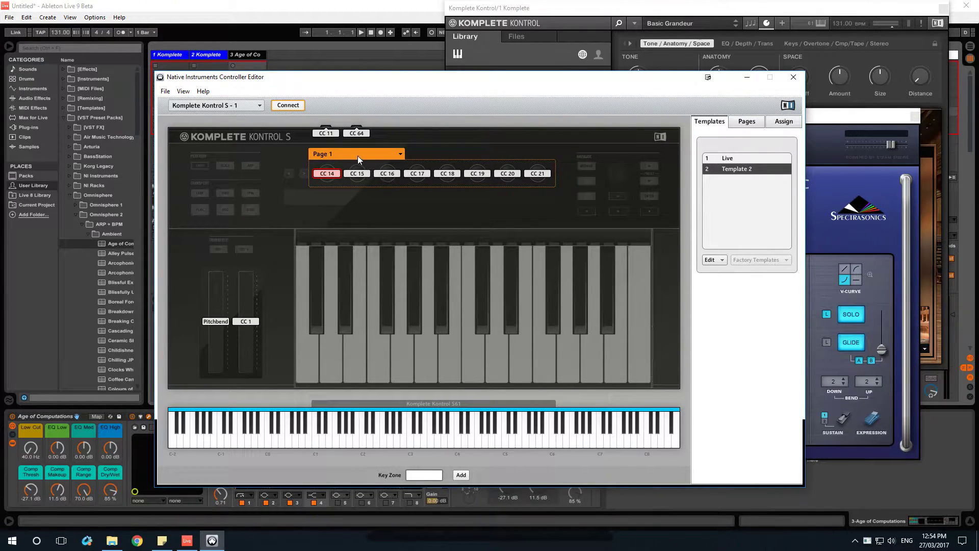
{"action": "left_click", "coordinate": [396, 154]}
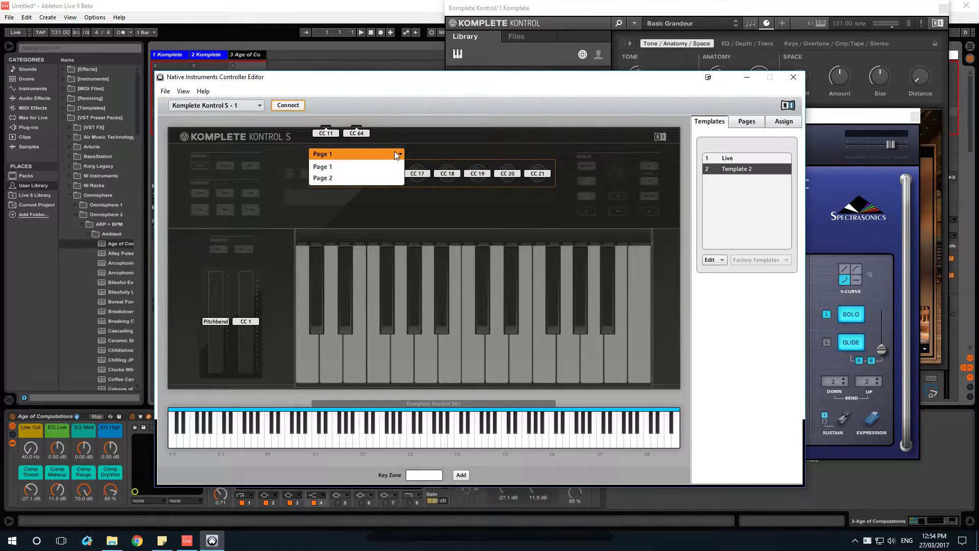
{"action": "left_click", "coordinate": [395, 154]}
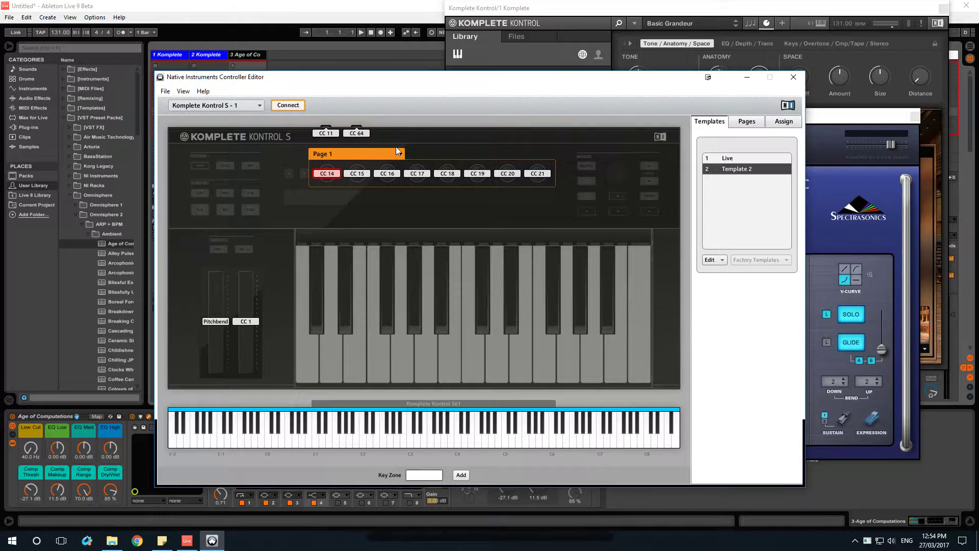
{"action": "left_click", "coordinate": [397, 154]}
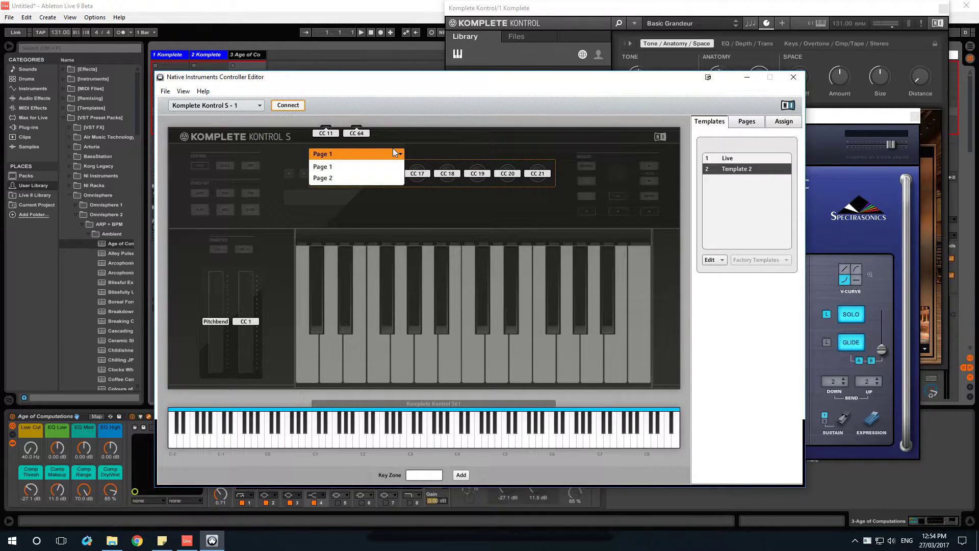
{"action": "left_click", "coordinate": [391, 148]}
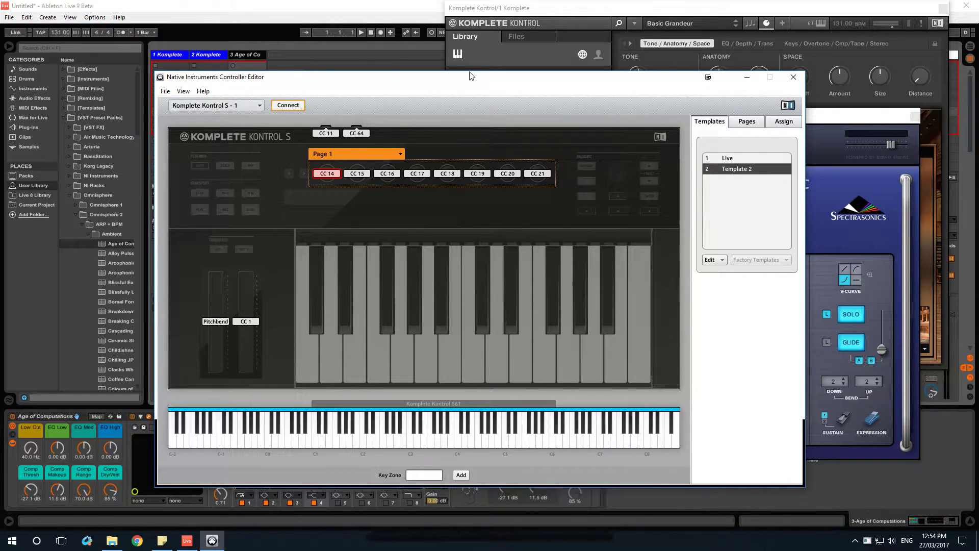
- Close Controller Editor and the 2 Komplete plug-in window
{"action": "left_click_drag", "start_coordinate": [467, 82], "coordinate": [486, 75]}
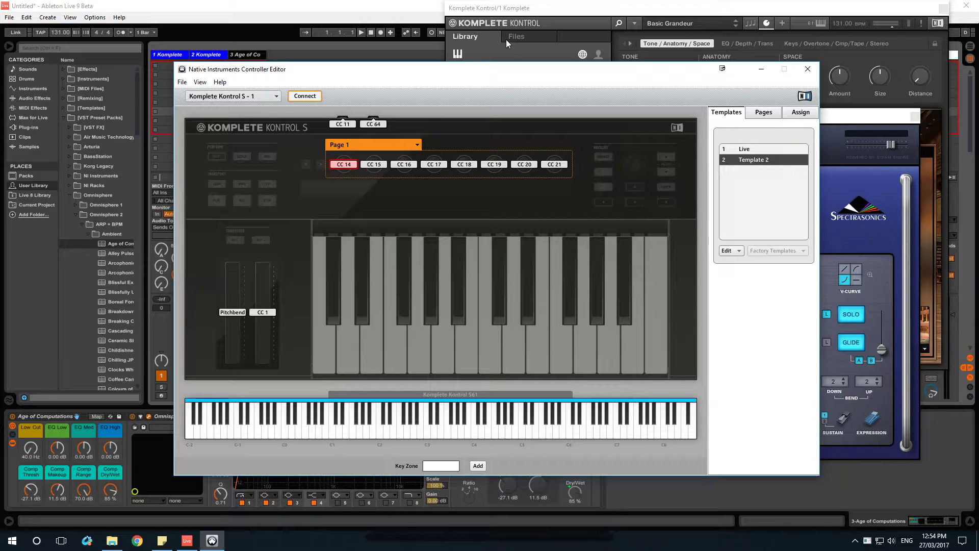
{"action": "left_click_drag", "start_coordinate": [557, 74], "coordinate": [978, 61]}
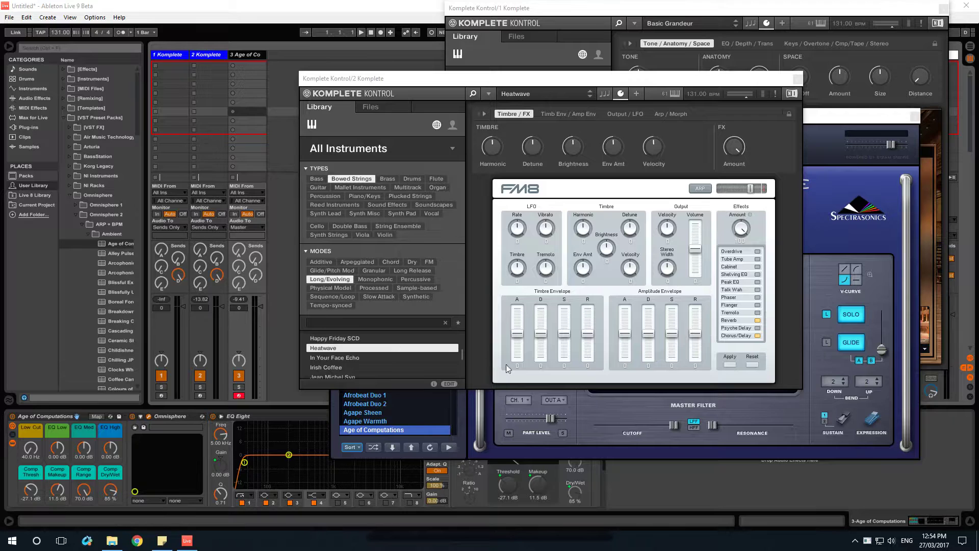
{"action": "left_click", "coordinate": [797, 78]}
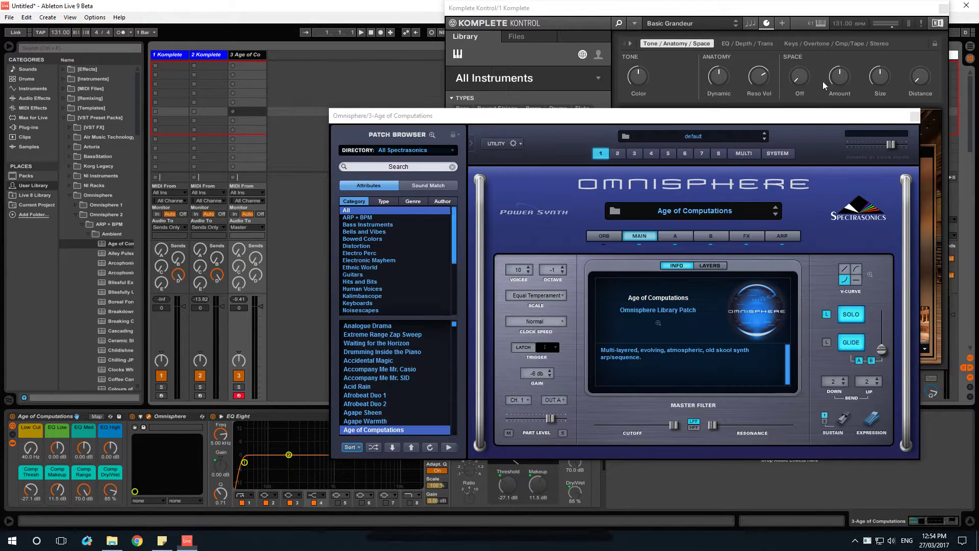
- Close the Omnisphere and 1 Komplete plug-in windows
{"action": "left_click", "coordinate": [911, 116]}
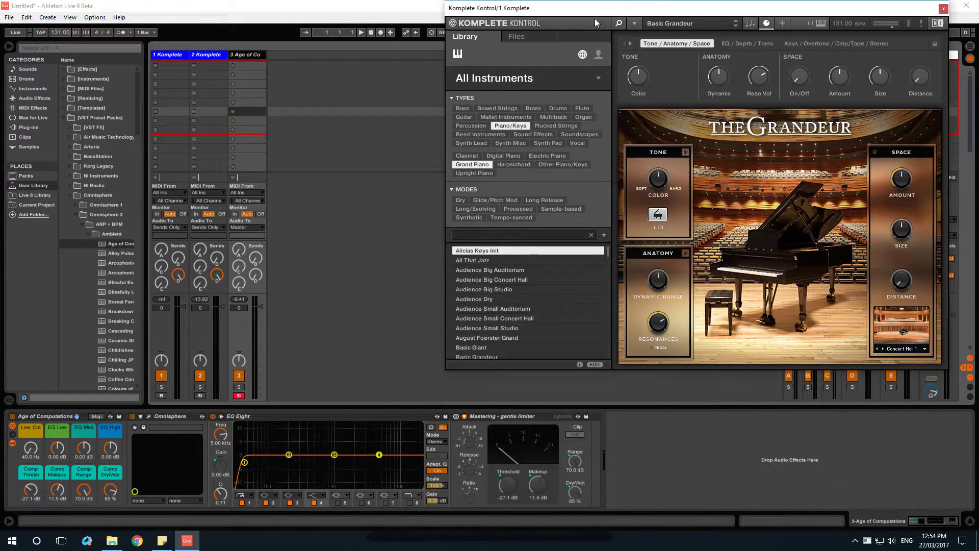
{"action": "left_click_drag", "start_coordinate": [907, 12], "coordinate": [838, 58]}
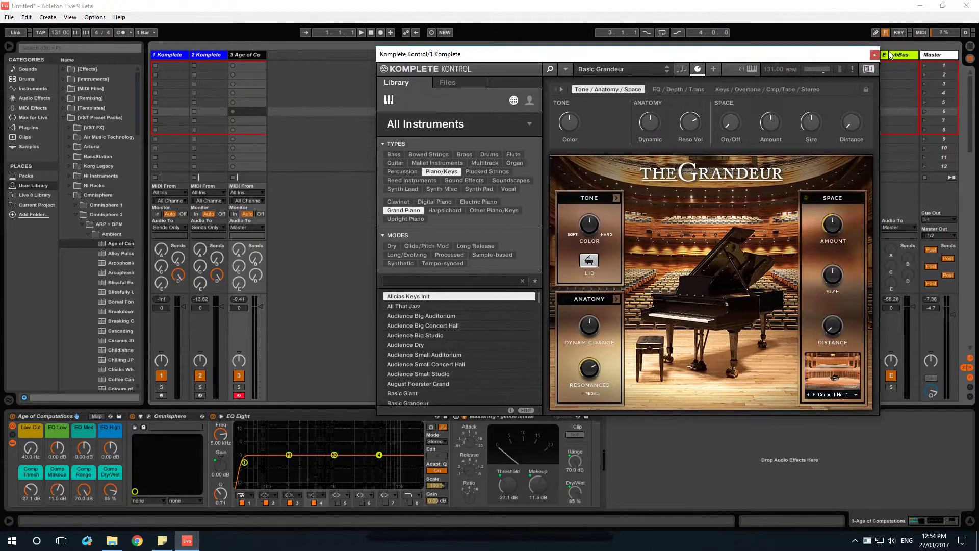
{"action": "left_click", "coordinate": [875, 55]}
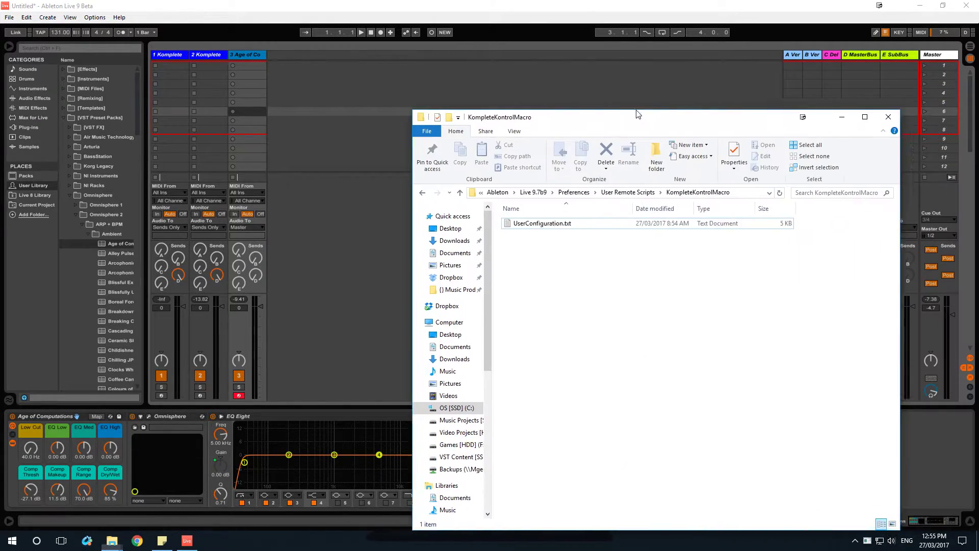
- Switch to the KompleteKontrolMacro folder window in File Explorer, move it aside, and go up to the Ableton folder under AppData Roaming
{"action": "left_click_drag", "start_coordinate": [638, 111], "coordinate": [424, 96]}
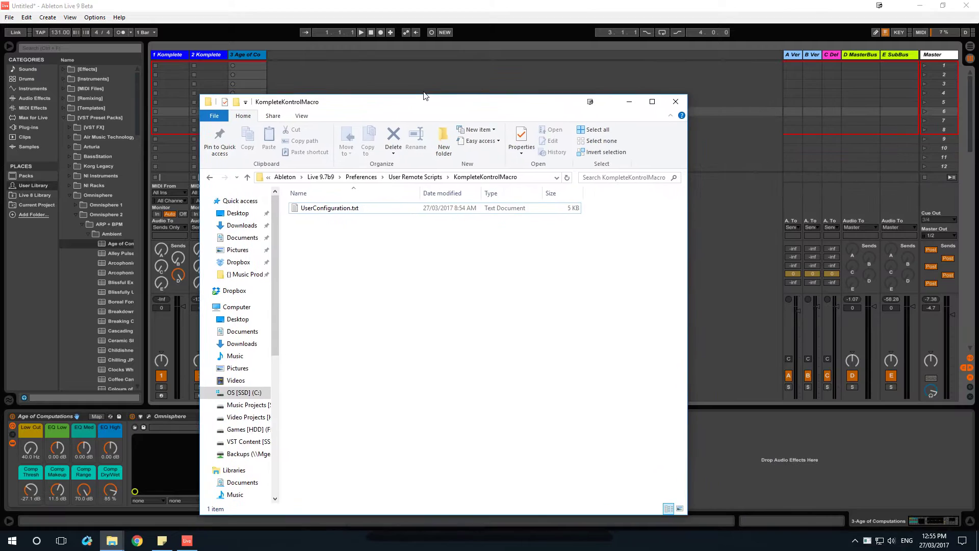
{"action": "left_click", "coordinate": [329, 178]}
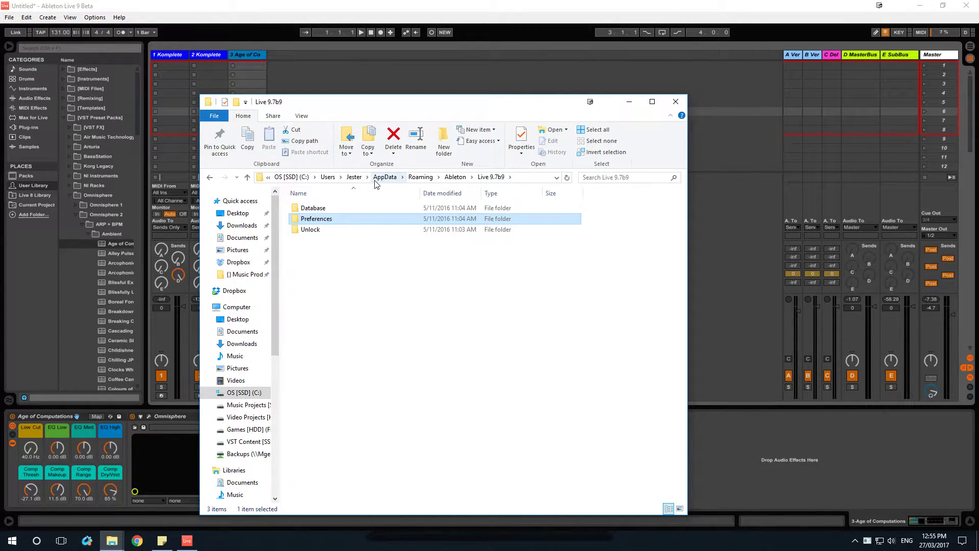
{"action": "left_click", "coordinate": [461, 179]}
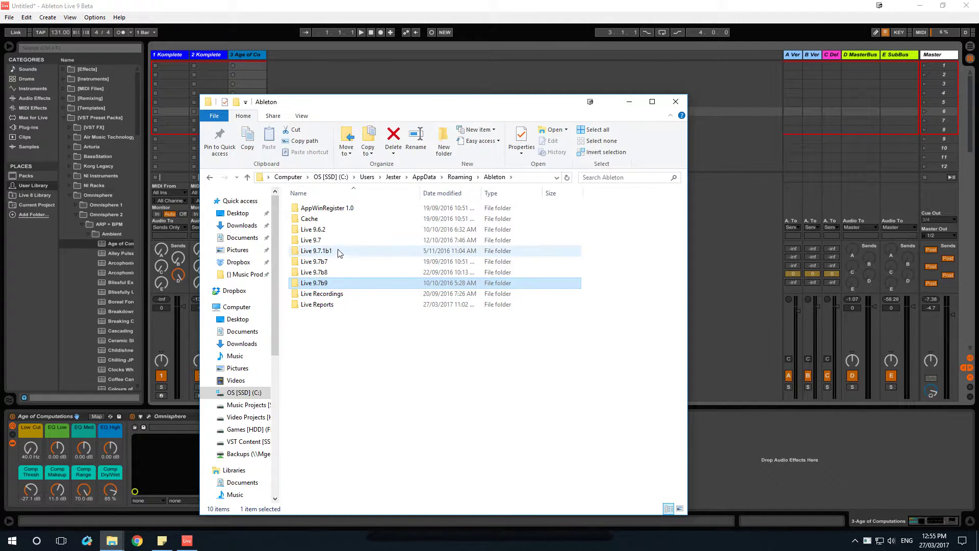
- Open the User Remote Scripts folder inside the Preferences folder of Live 9.7.1b1
{"action": "left_click", "coordinate": [323, 251]}
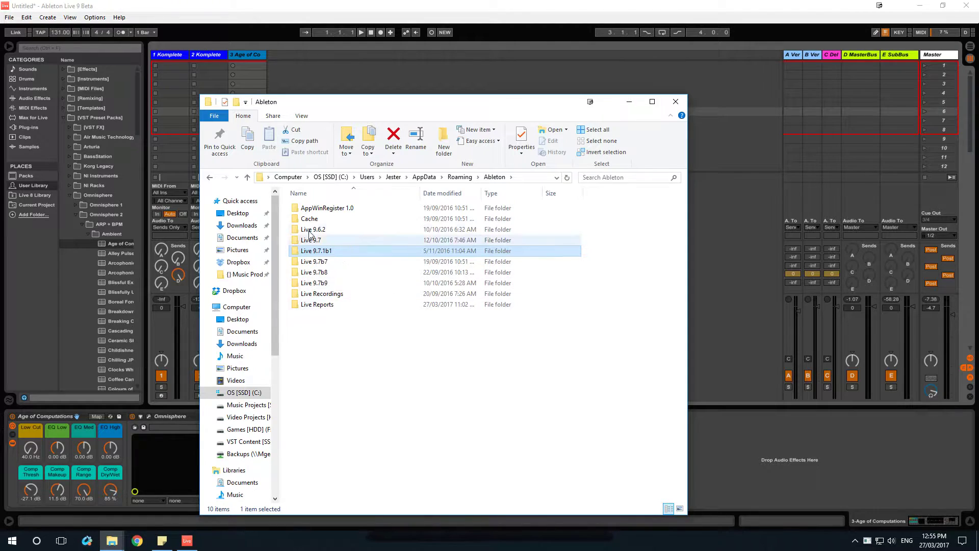
{"action": "double_click", "coordinate": [334, 252]}
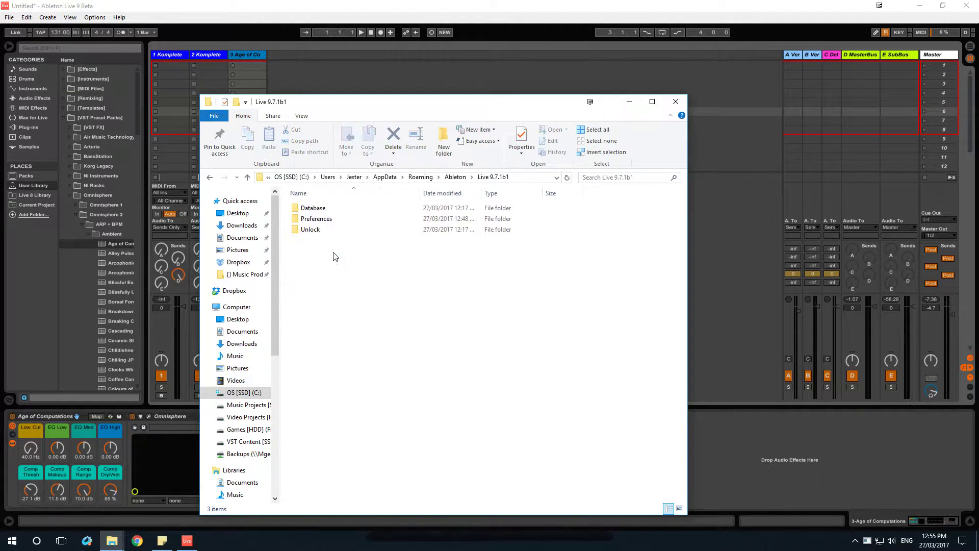
{"action": "double_click", "coordinate": [323, 220]}
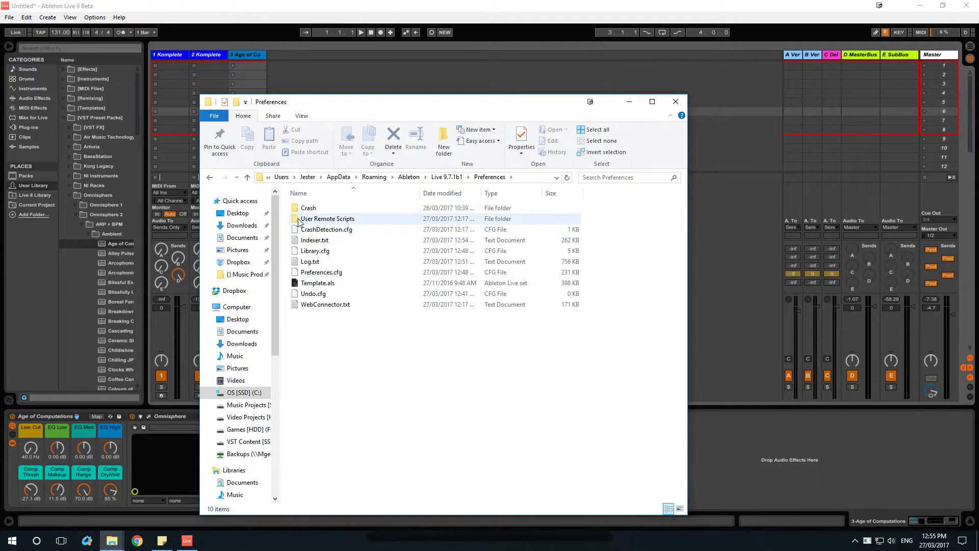
{"action": "mouse_move", "coordinate": [300, 220]}
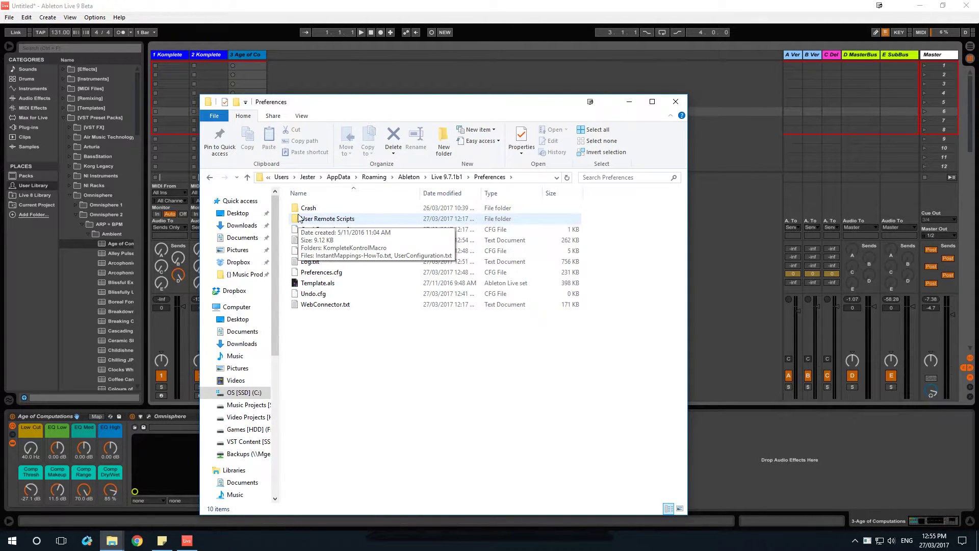
{"action": "double_click", "coordinate": [349, 220]}
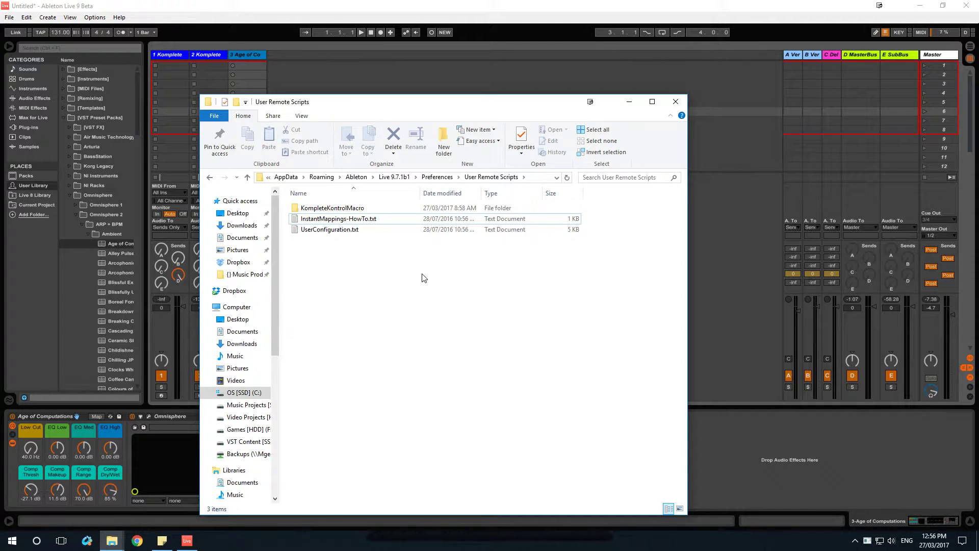
- Read the instructions in InstantMappings-HowTo.txt, close the file, and clear the file selection
{"action": "left_click_drag", "start_coordinate": [388, 259], "coordinate": [347, 223]}
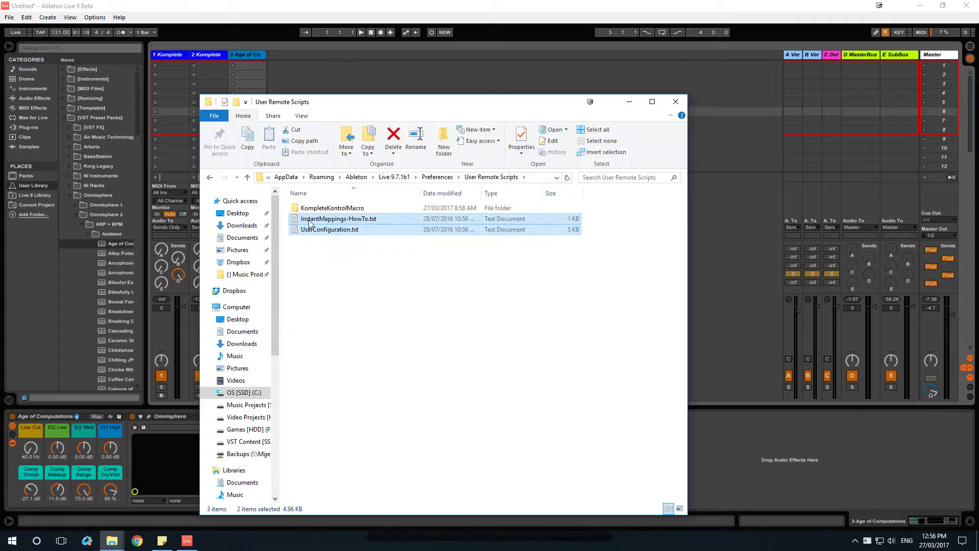
{"action": "double_click", "coordinate": [329, 219]}
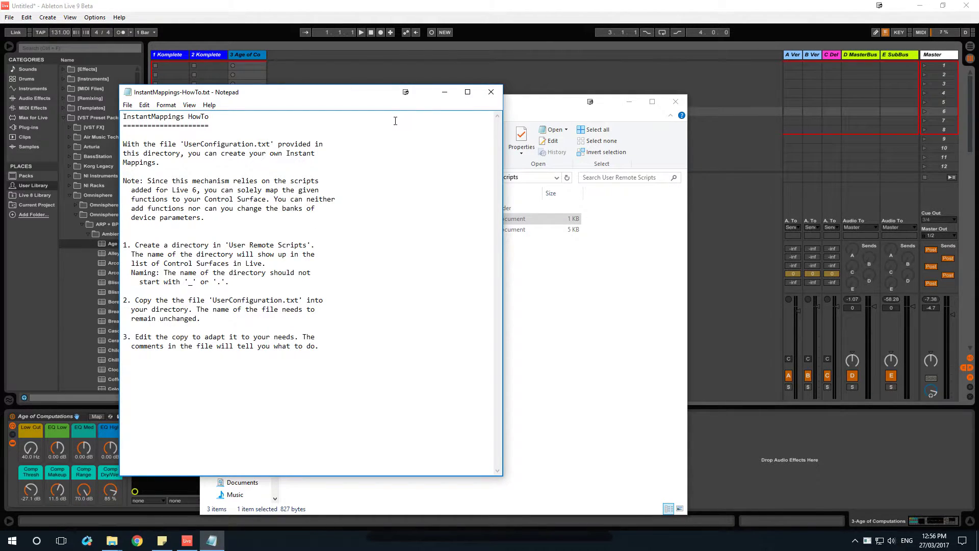
{"action": "left_click_drag", "start_coordinate": [358, 99], "coordinate": [314, 104]}
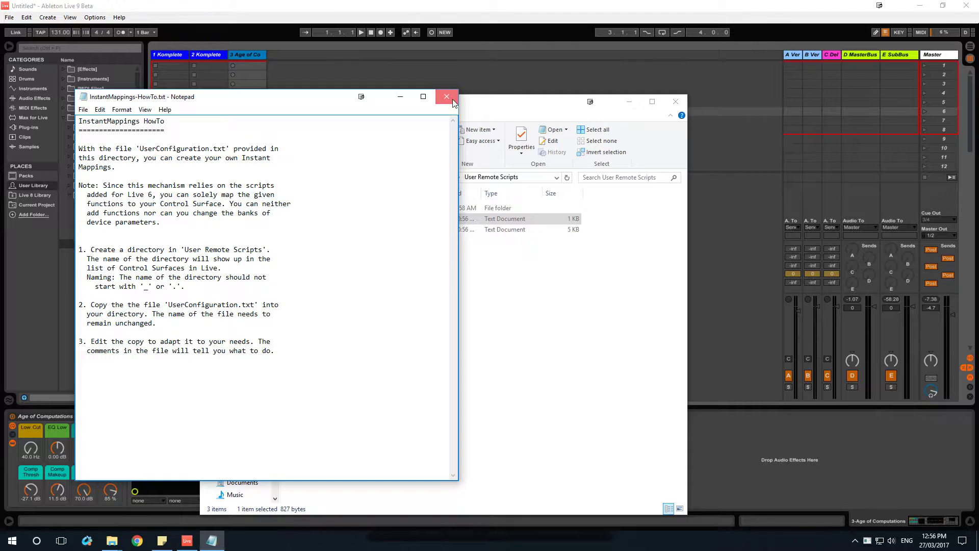
{"action": "left_click", "coordinate": [453, 99]}
{"action": "left_click", "coordinate": [449, 347]}
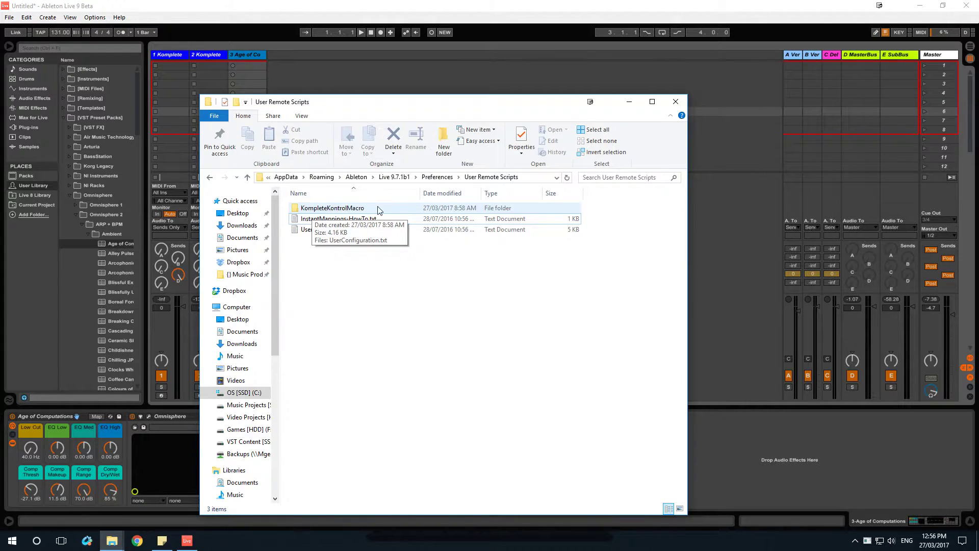
- Open UserConfiguration.txt from the KompleteKontrolMacro folder in Notepad and move its window over the folder window
{"action": "left_click", "coordinate": [310, 233]}
{"action": "double_click", "coordinate": [317, 208]}
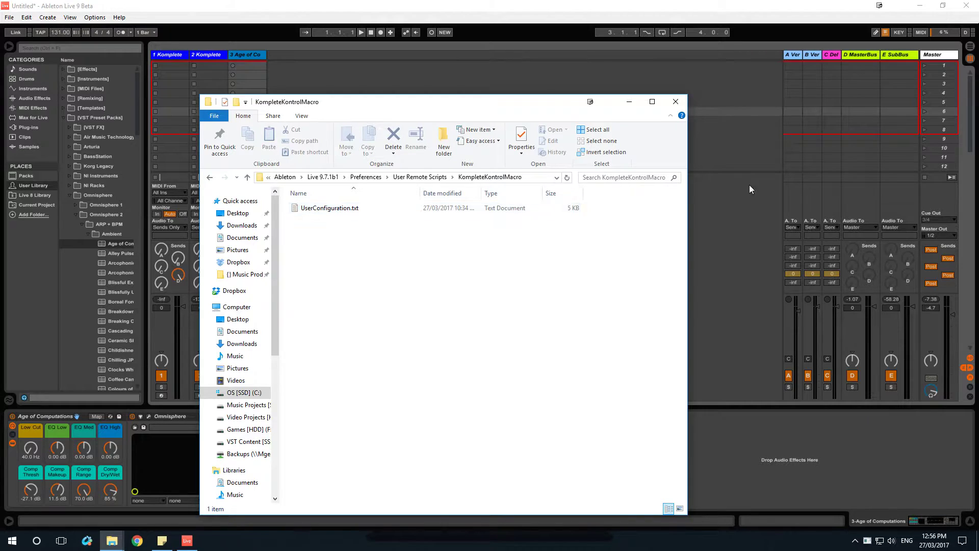
{"action": "double_click", "coordinate": [330, 207]}
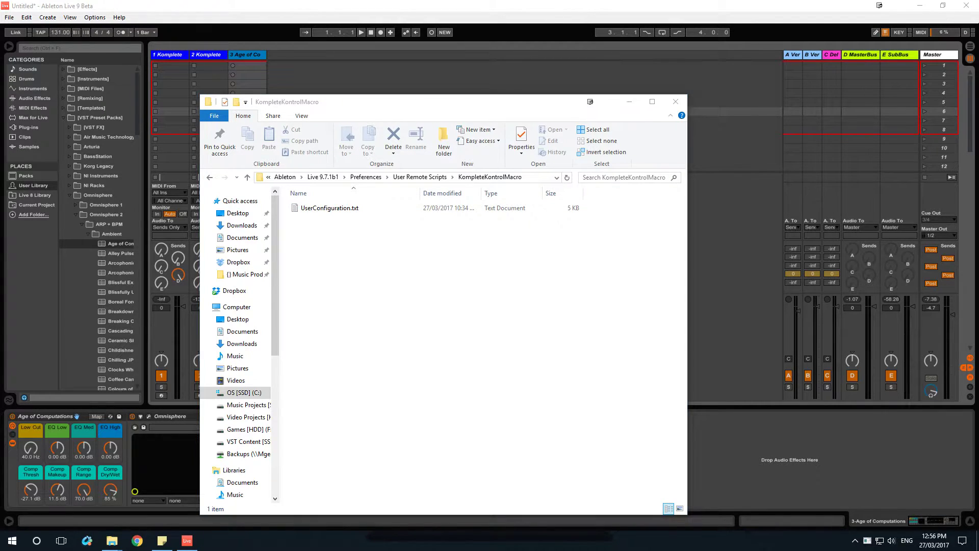
{"action": "left_click_drag", "start_coordinate": [793, 142], "coordinate": [402, 114]}
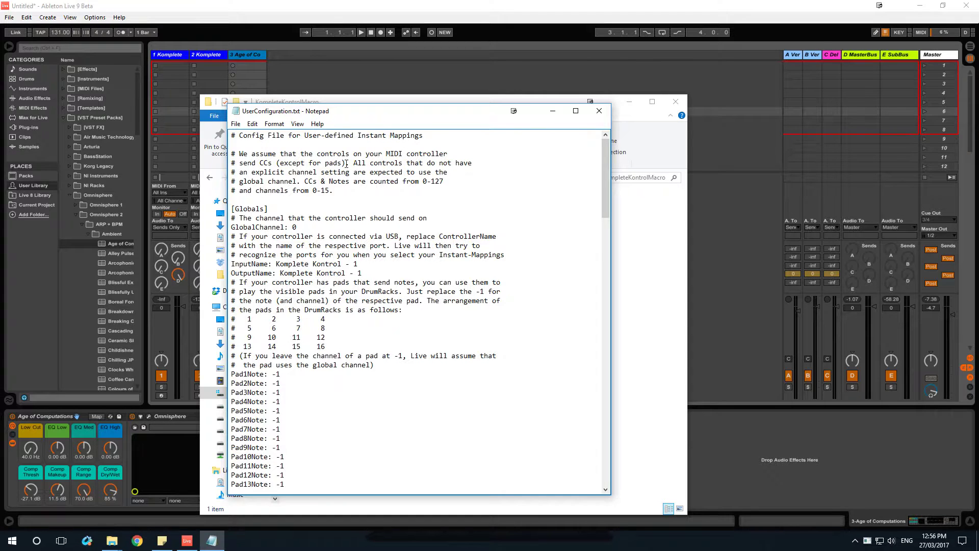
- Skim through the whole configuration file, return to its Globals section, and highlight the InputName and OutputName lines
{"action": "scroll", "coordinate": [339, 214], "scroll_direction": "down", "scroll_amount": 20}
{"action": "scroll", "coordinate": [338, 214], "scroll_direction": "down", "scroll_amount": 15}
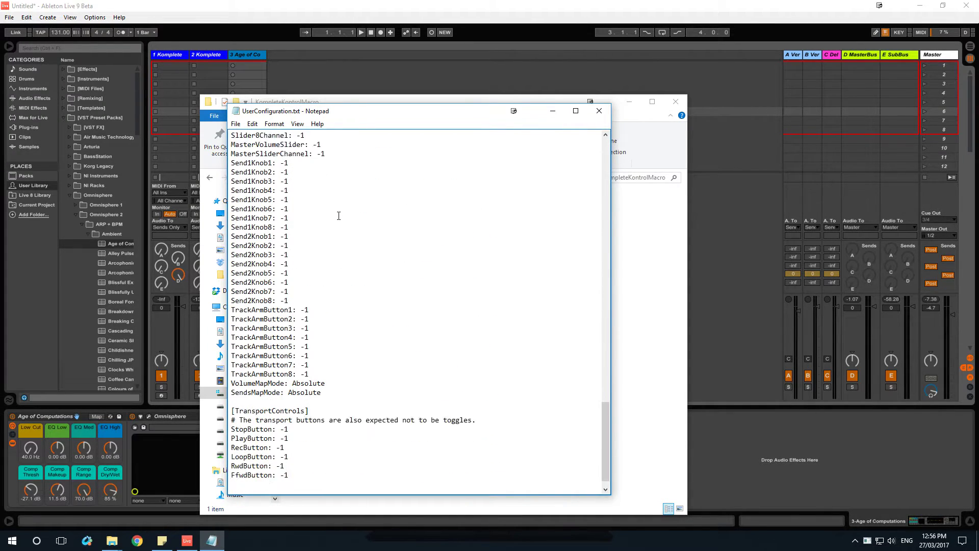
{"action": "scroll", "coordinate": [338, 214], "scroll_direction": "up", "scroll_amount": 20}
{"action": "scroll", "coordinate": [338, 216], "scroll_direction": "up", "scroll_amount": 11}
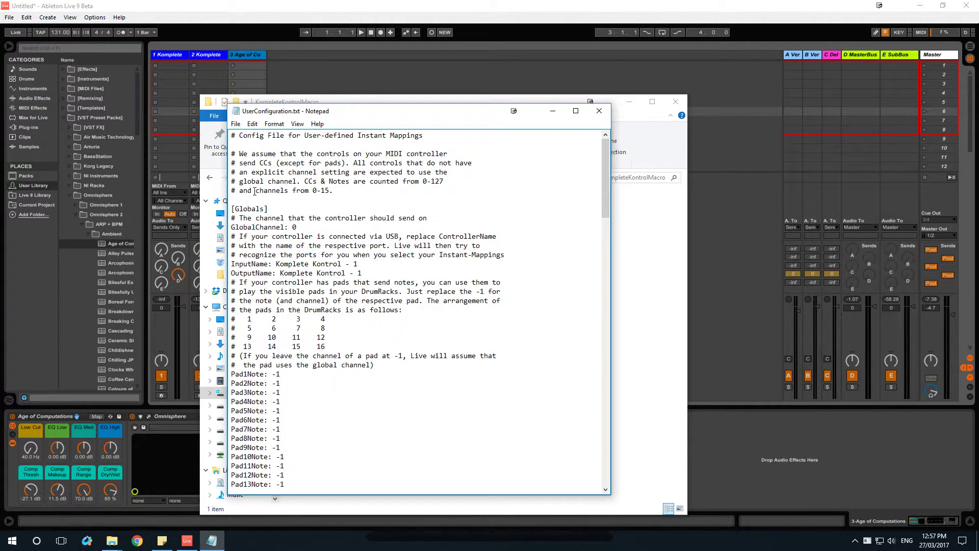
{"action": "left_click_drag", "start_coordinate": [376, 273], "coordinate": [231, 264]}
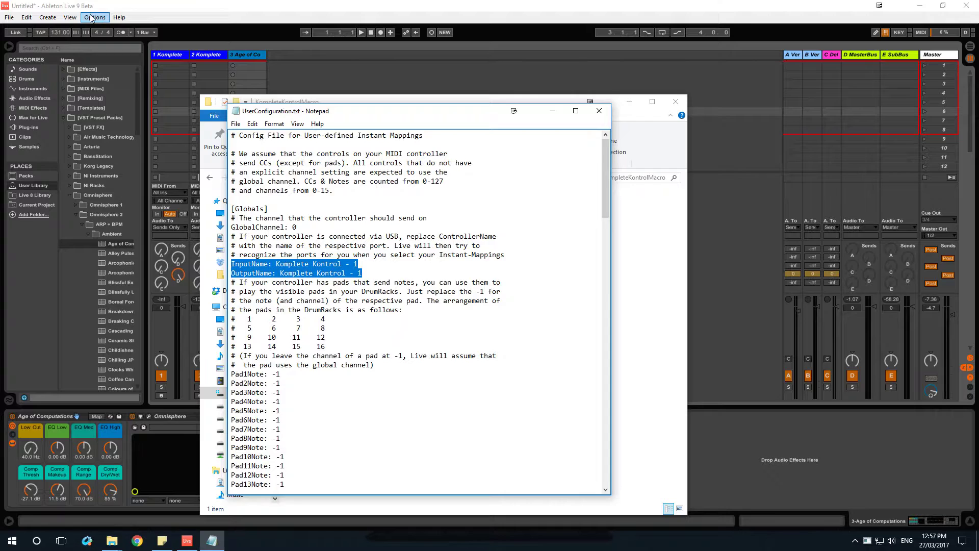
- Check the KompleteKontrolMacro control surface entry in Ableton Live's Link MIDI preferences, and close the preferences
{"action": "left_click", "coordinate": [119, 18]}
{"action": "mouse_move", "coordinate": [95, 18]}
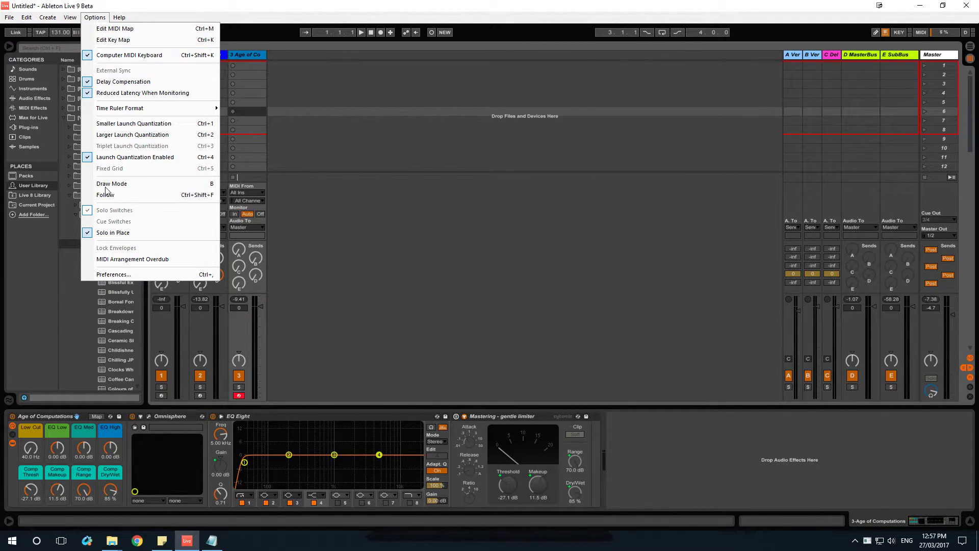
{"action": "left_click", "coordinate": [125, 275]}
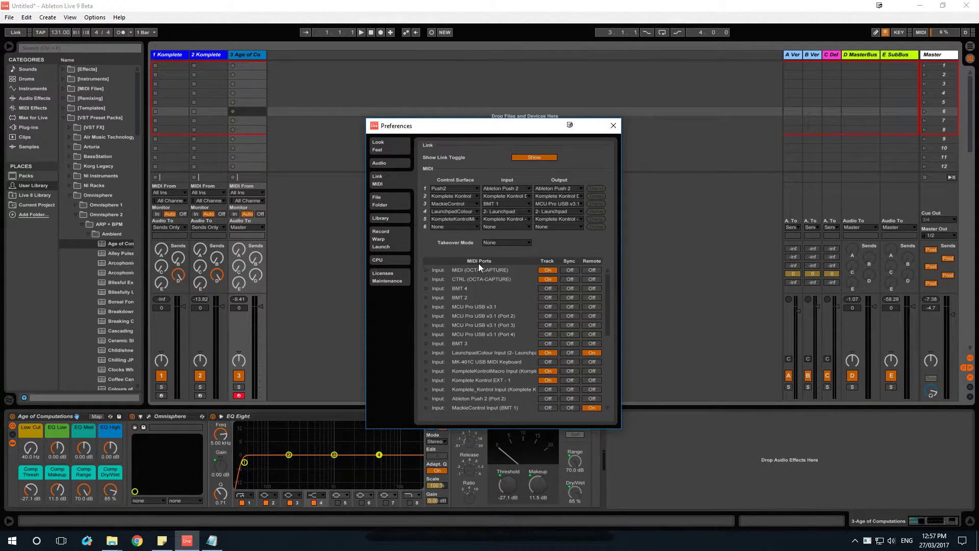
{"action": "left_click", "coordinate": [455, 220]}
{"action": "left_click", "coordinate": [454, 228]}
{"action": "left_click", "coordinate": [614, 125]}
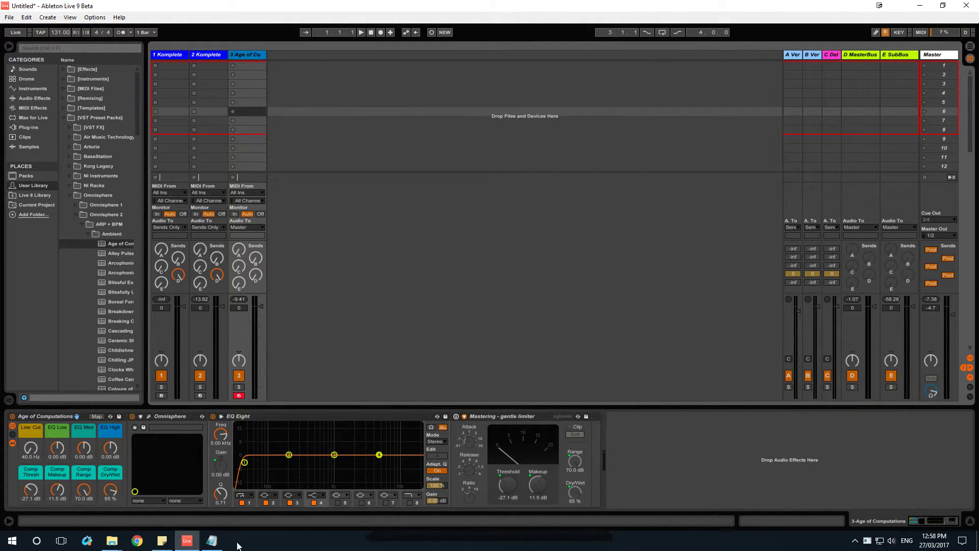
- Return to UserConfiguration.txt in Notepad and examine the Encoder1 to Encoder8 CC assignments under DeviceControls
{"action": "left_click", "coordinate": [212, 540]}
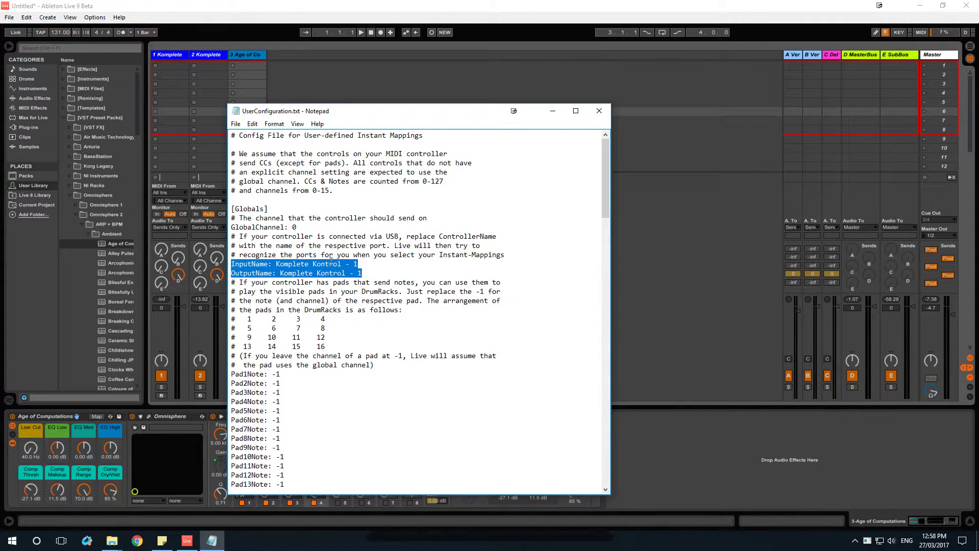
{"action": "left_click", "coordinate": [358, 273]}
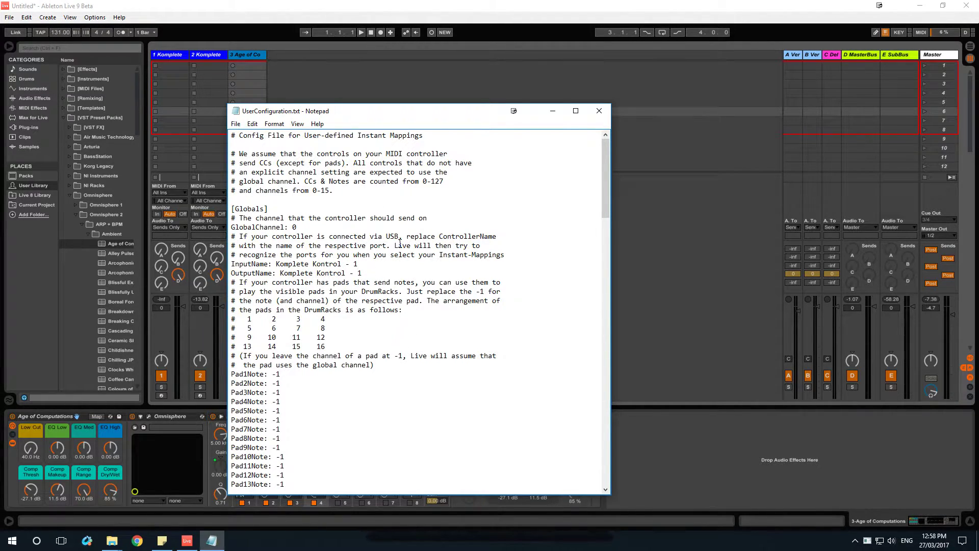
{"action": "scroll", "coordinate": [400, 241], "scroll_direction": "down", "scroll_amount": 5}
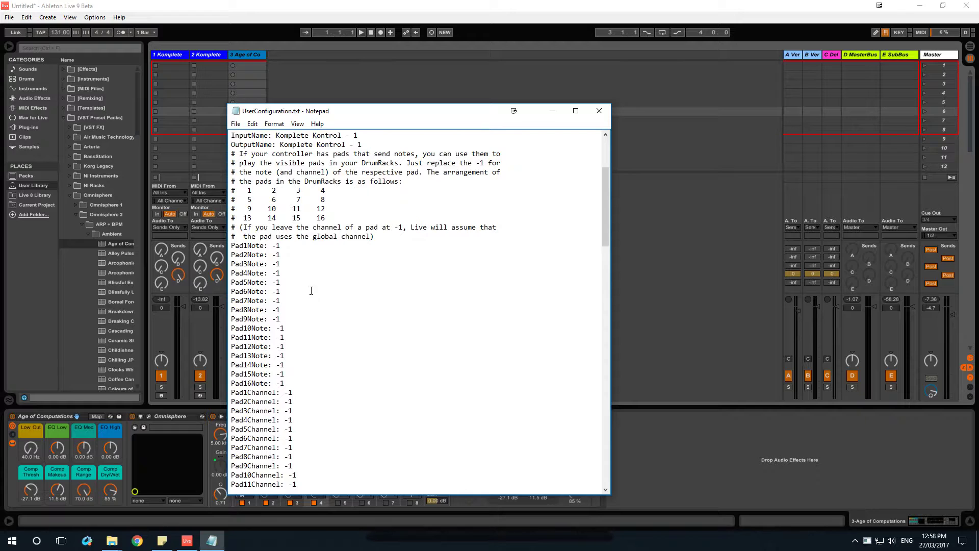
{"action": "scroll", "coordinate": [333, 285], "scroll_direction": "down", "scroll_amount": 15}
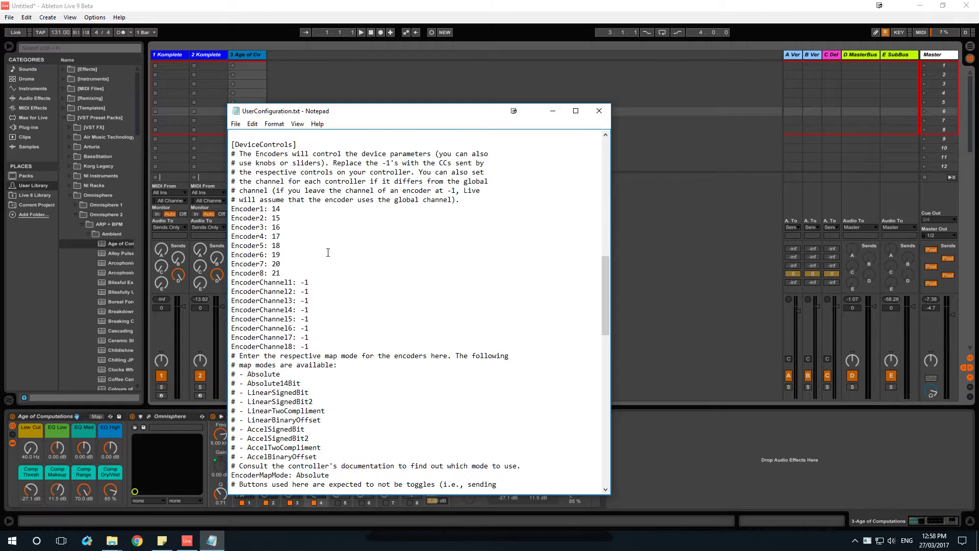
{"action": "left_click_drag", "start_coordinate": [281, 274], "coordinate": [230, 210]}
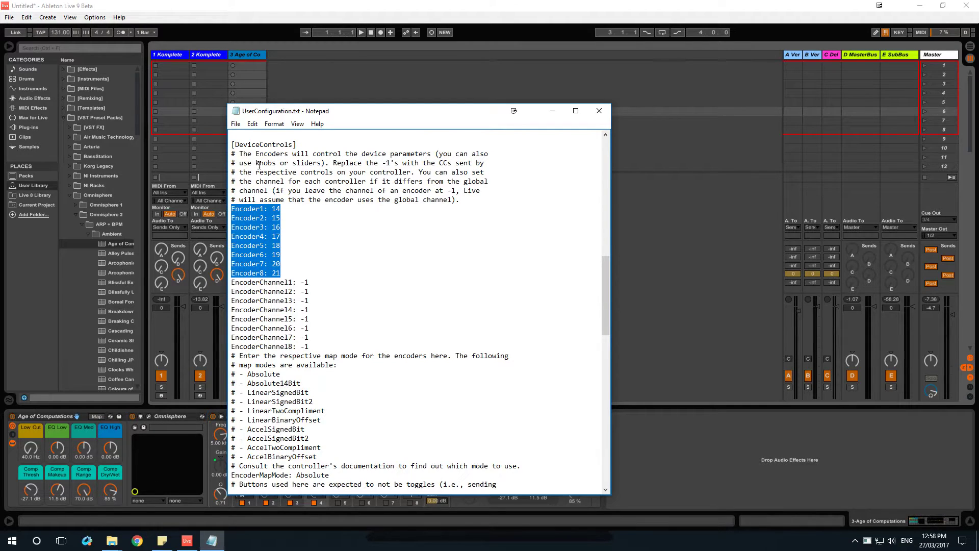
{"action": "left_click", "coordinate": [273, 255]}
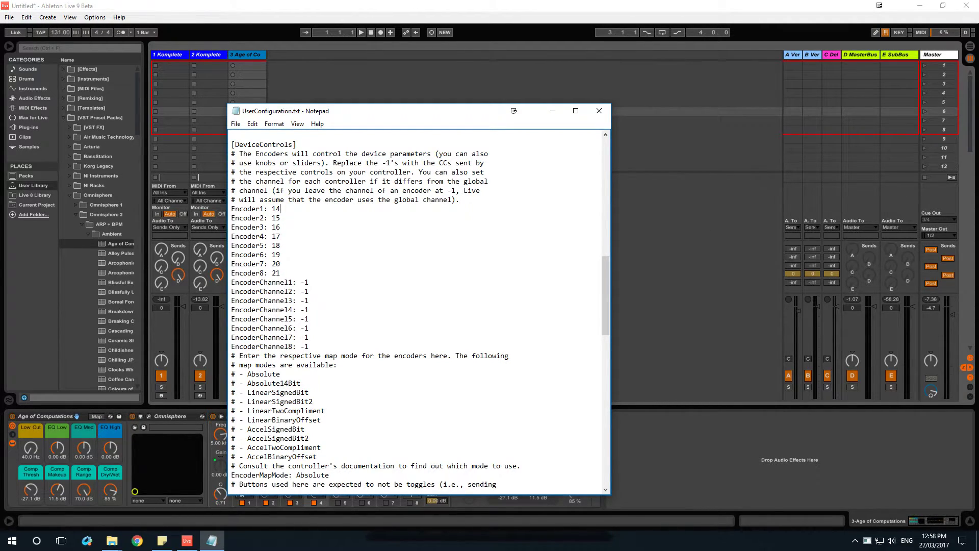
- Bring in the Controller Editor to compare Page 1's knob CCs in Template 2, and move it away again
{"action": "left_click_drag", "start_coordinate": [978, 77], "coordinate": [389, 97]}
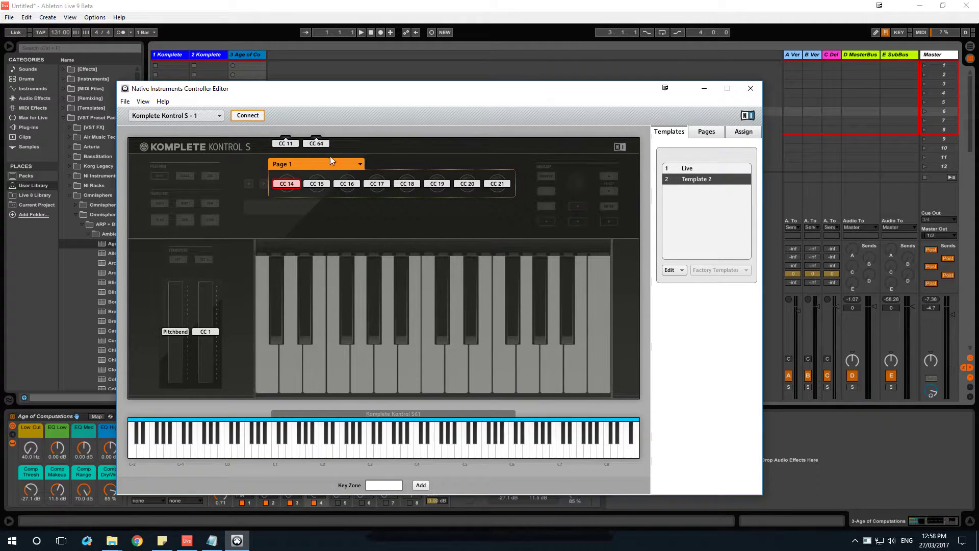
{"action": "left_click_drag", "start_coordinate": [352, 89], "coordinate": [978, 31]}
{"action": "left_click", "coordinate": [503, 215]}
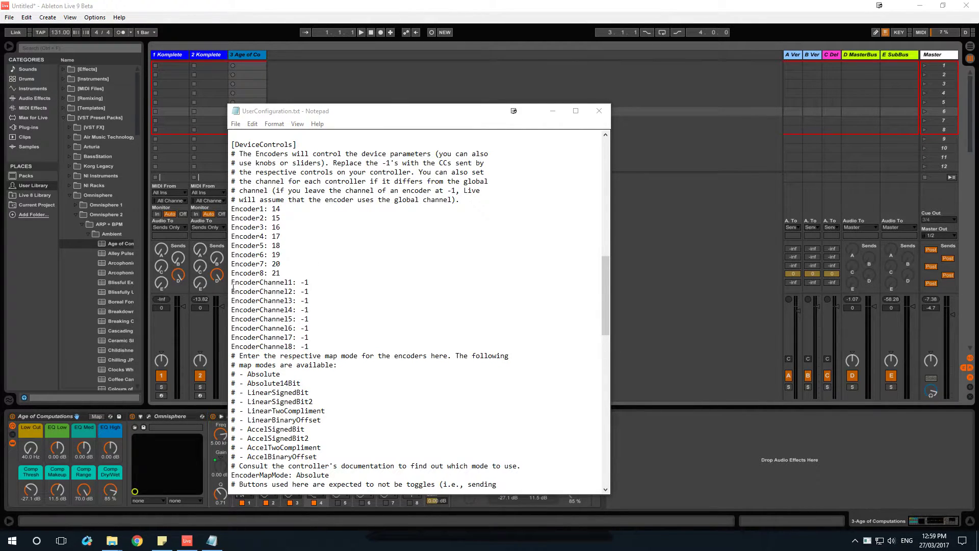
- Highlight the EncoderChannel1 to EncoderChannel8 lines, and compare them with the GlobalChannel line in the Globals section
{"action": "left_click_drag", "start_coordinate": [312, 348], "coordinate": [229, 287]}
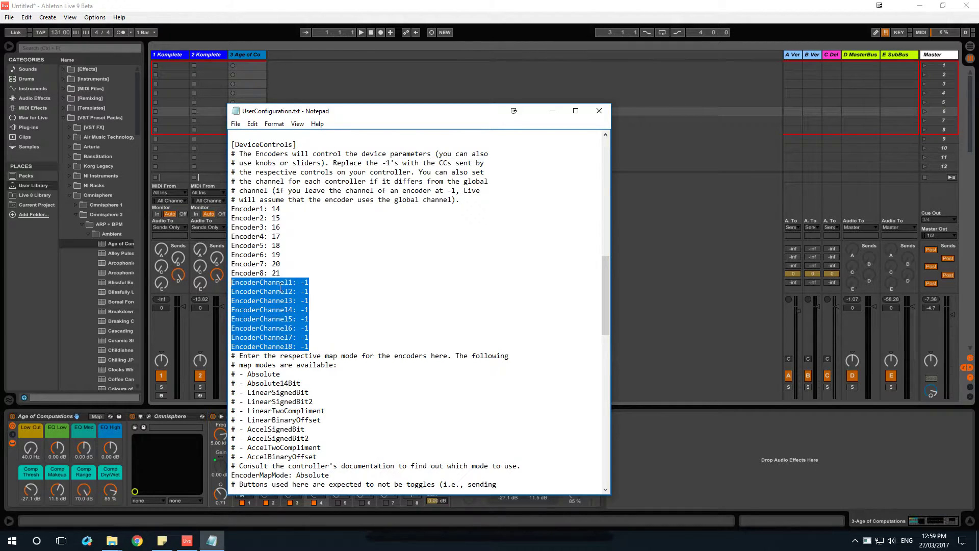
{"action": "left_click", "coordinate": [305, 291]}
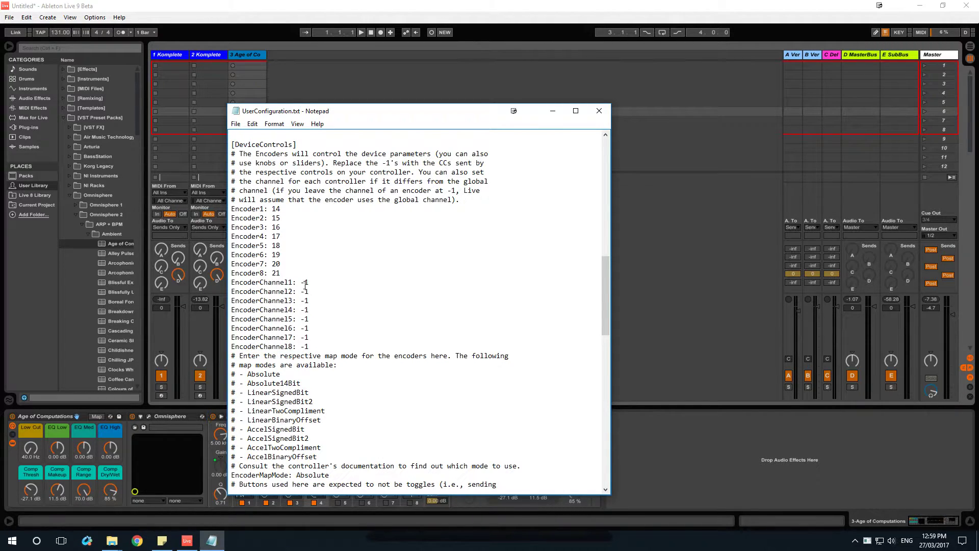
{"action": "scroll", "coordinate": [318, 282], "scroll_direction": "up", "scroll_amount": 16}
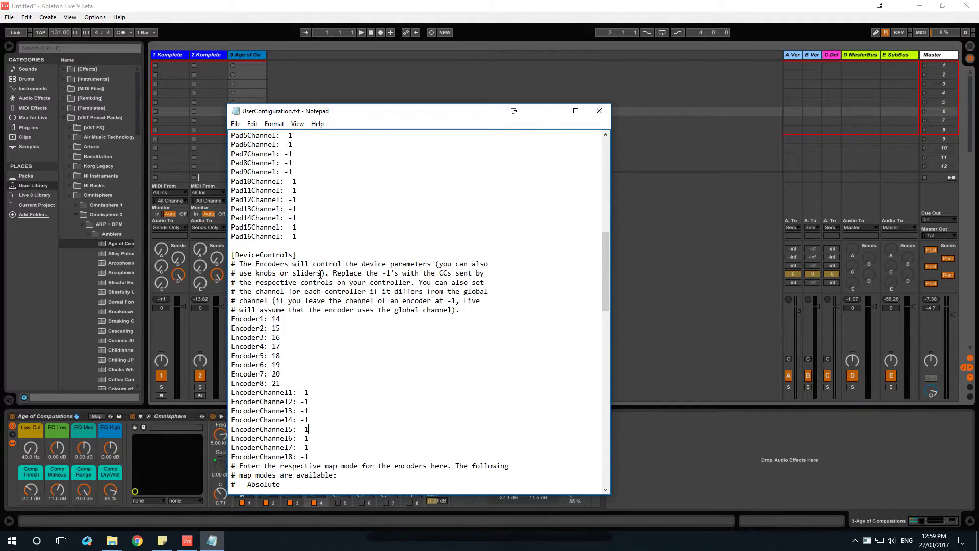
{"action": "scroll", "coordinate": [333, 295], "scroll_direction": "up", "scroll_amount": 3}
{"action": "left_click_drag", "start_coordinate": [298, 227], "coordinate": [231, 227]}
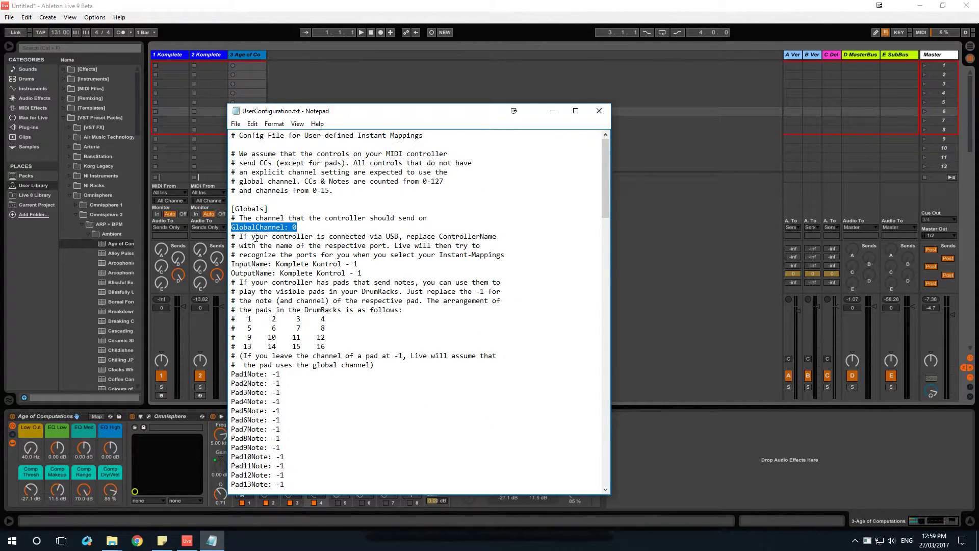
- Review the DeviceControls section from the encoder channels through the map modes to the Bank1Button to Bank8Button assignments
{"action": "scroll", "coordinate": [323, 247], "scroll_direction": "down", "scroll_amount": 15}
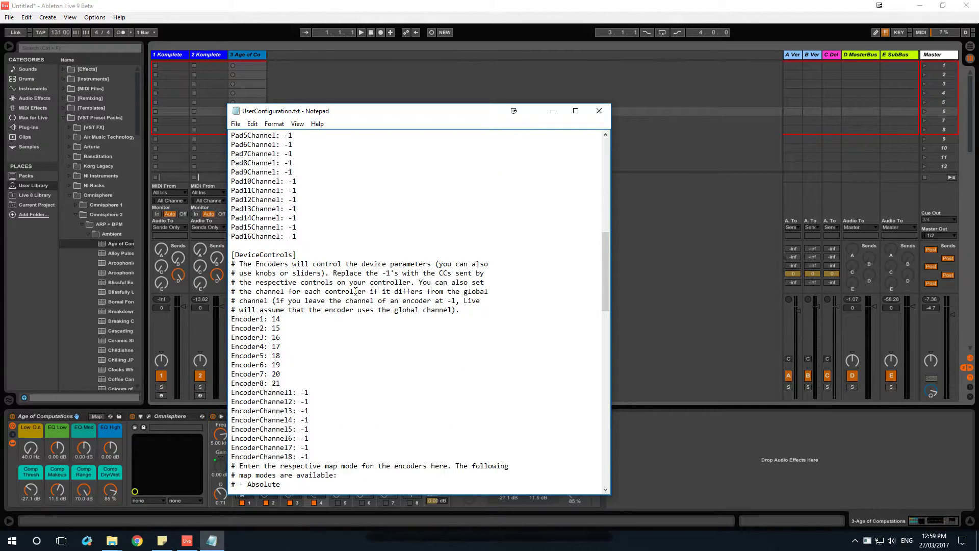
{"action": "scroll", "coordinate": [356, 291], "scroll_direction": "down", "scroll_amount": 6}
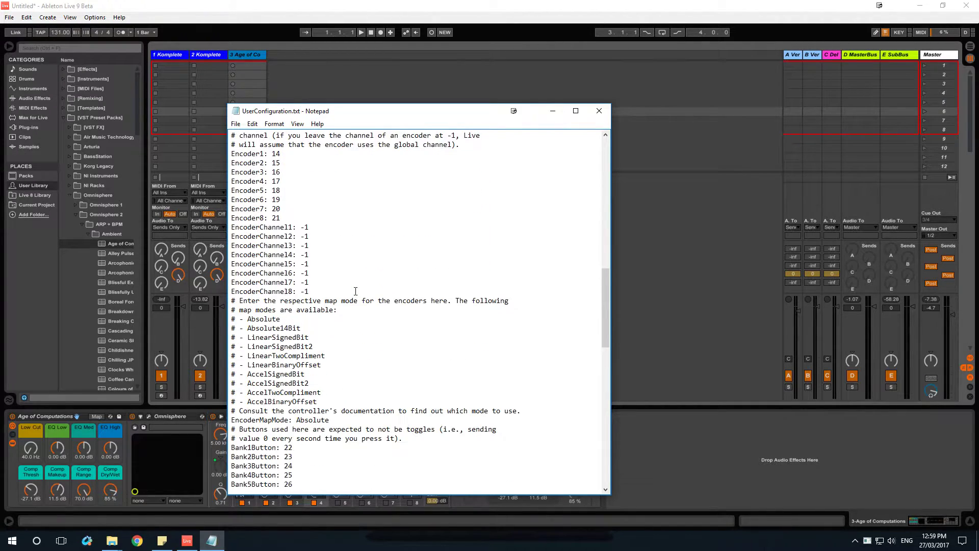
{"action": "scroll", "coordinate": [263, 246], "scroll_direction": "down", "scroll_amount": 1}
{"action": "scroll", "coordinate": [274, 174], "scroll_direction": "up", "scroll_amount": 1}
{"action": "scroll", "coordinate": [367, 239], "scroll_direction": "down", "scroll_amount": 4}
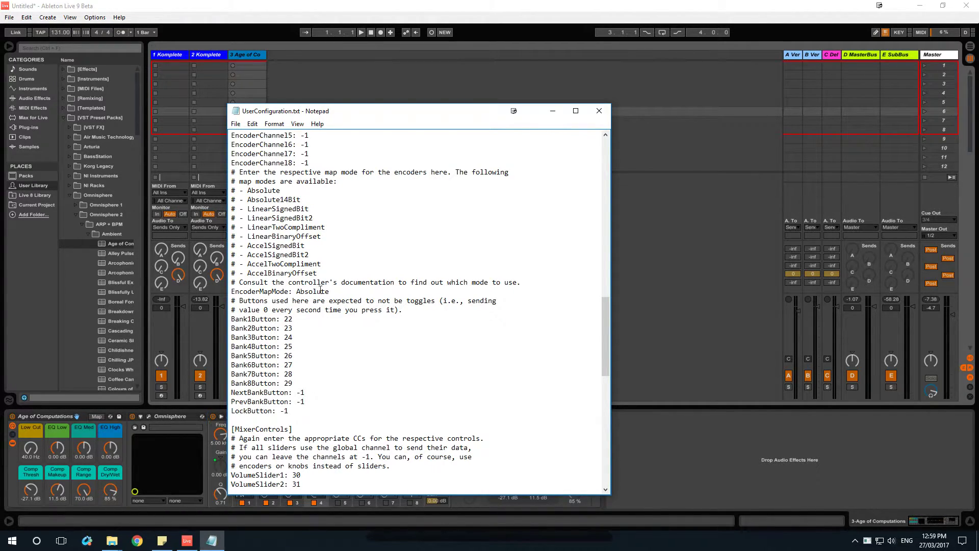
{"action": "scroll", "coordinate": [380, 274], "scroll_direction": "up", "scroll_amount": 1}
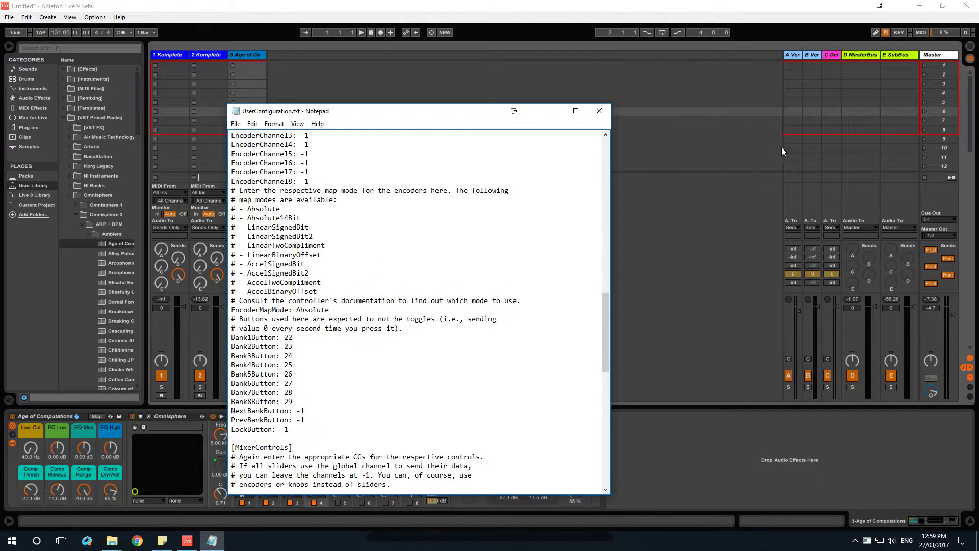
{"action": "scroll", "coordinate": [543, 226], "scroll_direction": "up", "scroll_amount": 2}
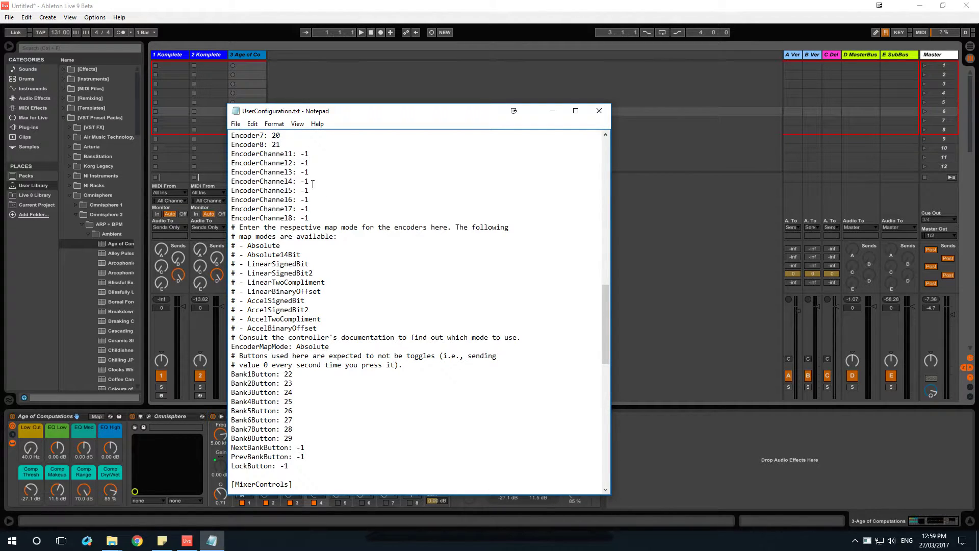
- Switch to Ableton Live and set control surface 5 to KompleteKontrolMacro in the Link MIDI preferences
{"action": "left_click", "coordinate": [271, 12]}
{"action": "left_click", "coordinate": [89, 18]}
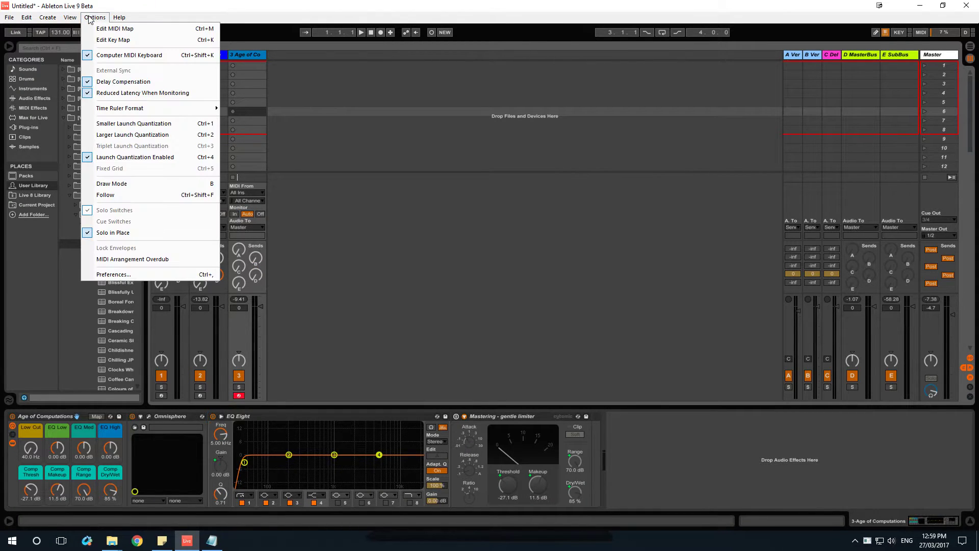
{"action": "left_click", "coordinate": [148, 278]}
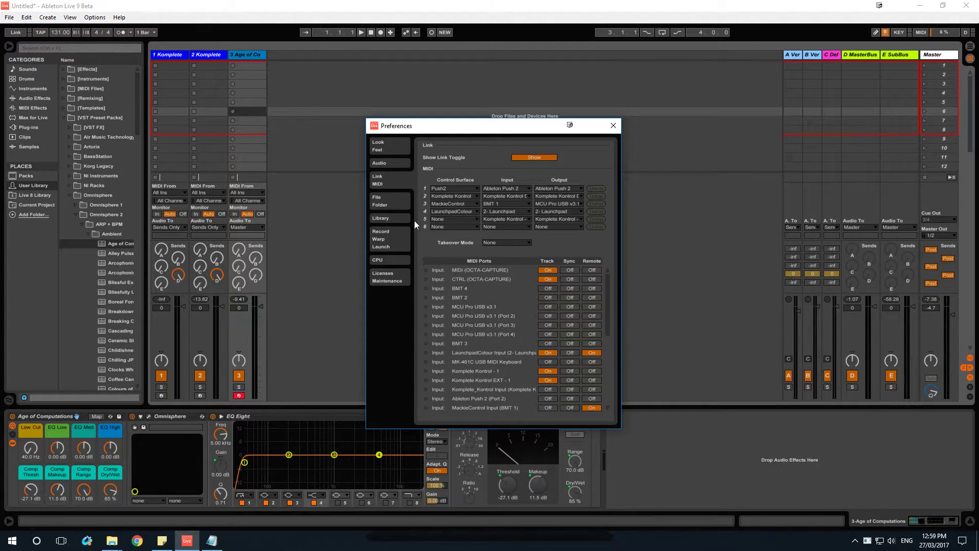
{"action": "left_click", "coordinate": [459, 219]}
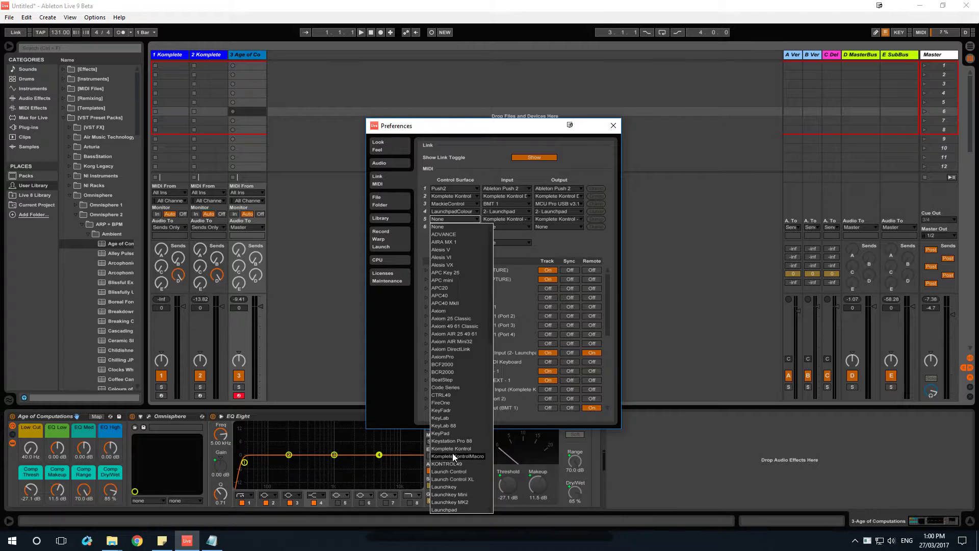
{"action": "left_click", "coordinate": [478, 457]}
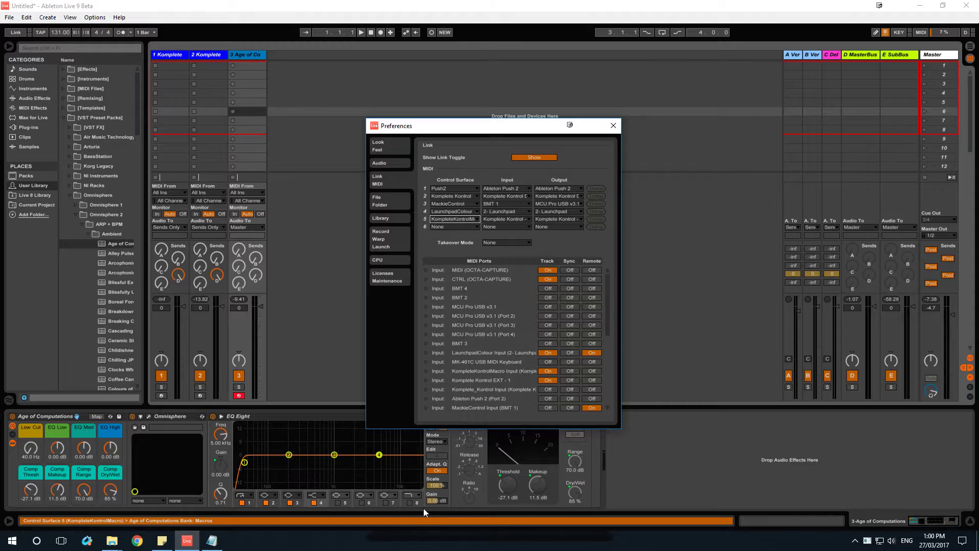
- Check the KompleteKontrolMacro folder name in User Remote Scripts in File Explorer, and return to Live's preferences
{"action": "mouse_move", "coordinate": [113, 547]}
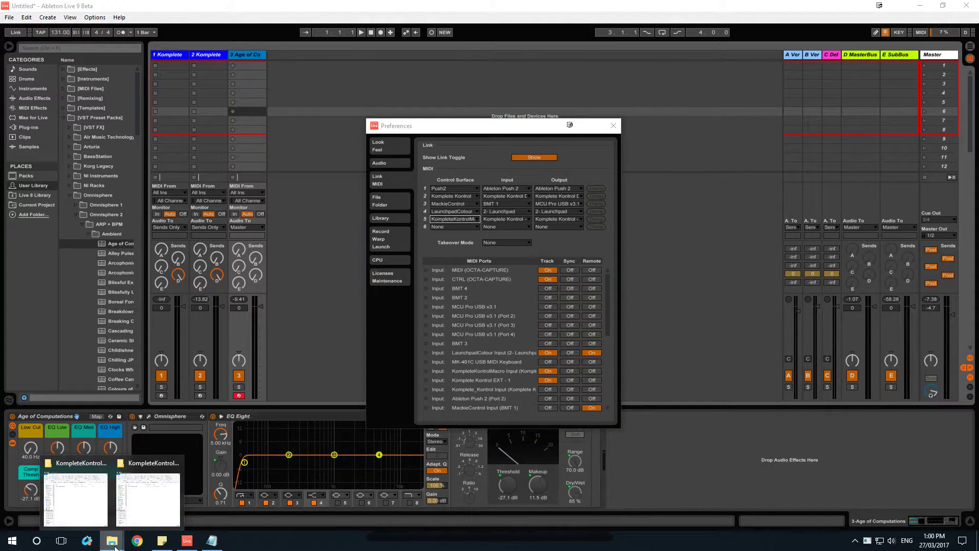
{"action": "left_click", "coordinate": [172, 480]}
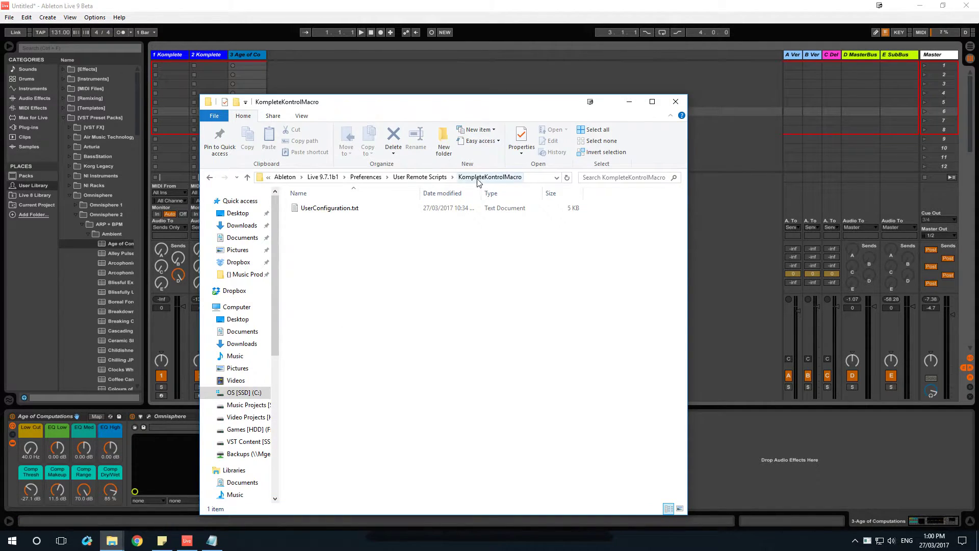
{"action": "left_click", "coordinate": [429, 178]}
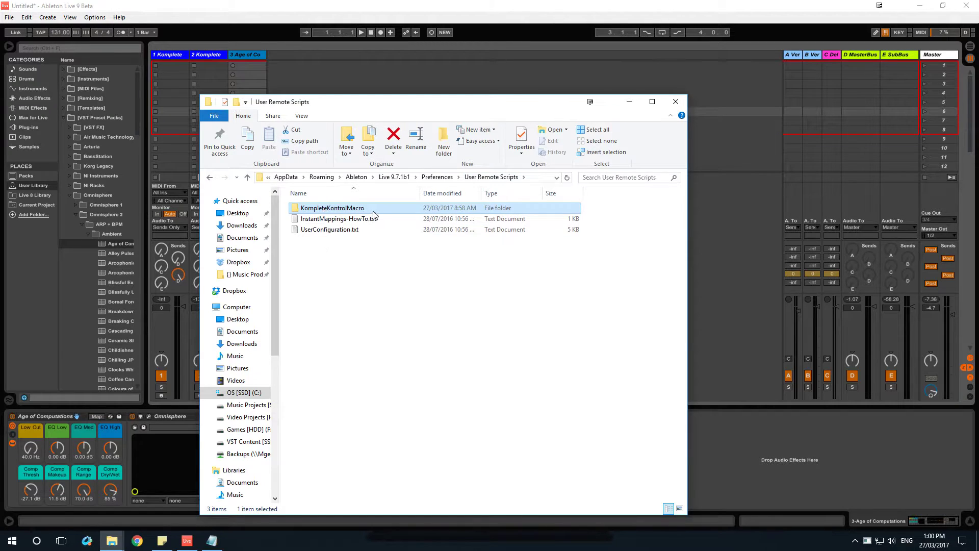
{"action": "left_click_drag", "start_coordinate": [465, 105], "coordinate": [463, 264]}
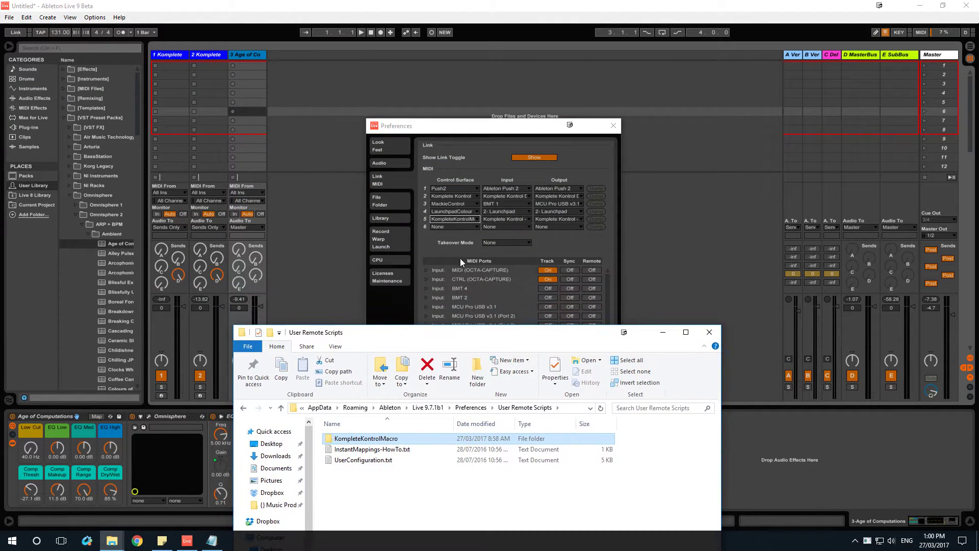
{"action": "left_click", "coordinate": [534, 227]}
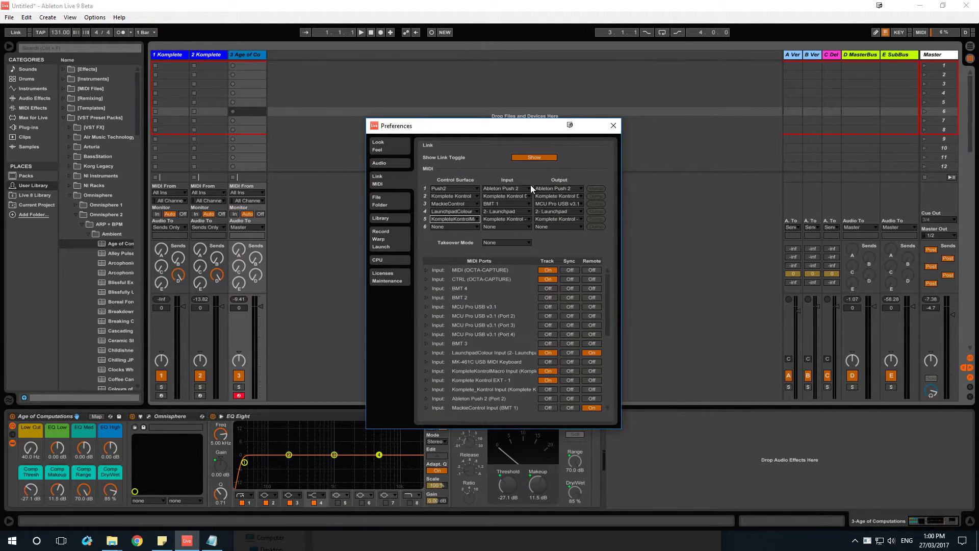
- Set both the input and output of control surface 5 to Komplete Kontrol - 1, and close the preferences
{"action": "left_click", "coordinate": [512, 218]}
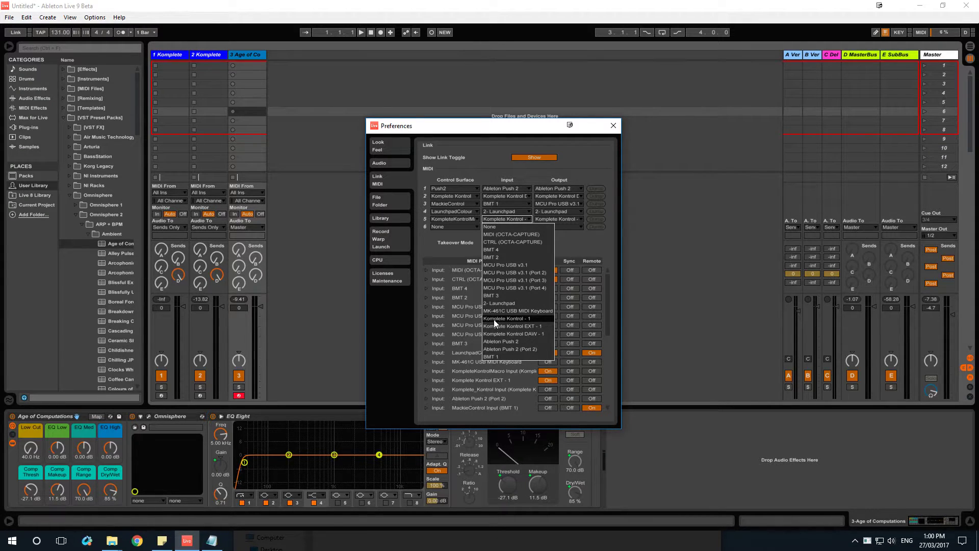
{"action": "left_click", "coordinate": [494, 318]}
{"action": "left_click", "coordinate": [547, 221]}
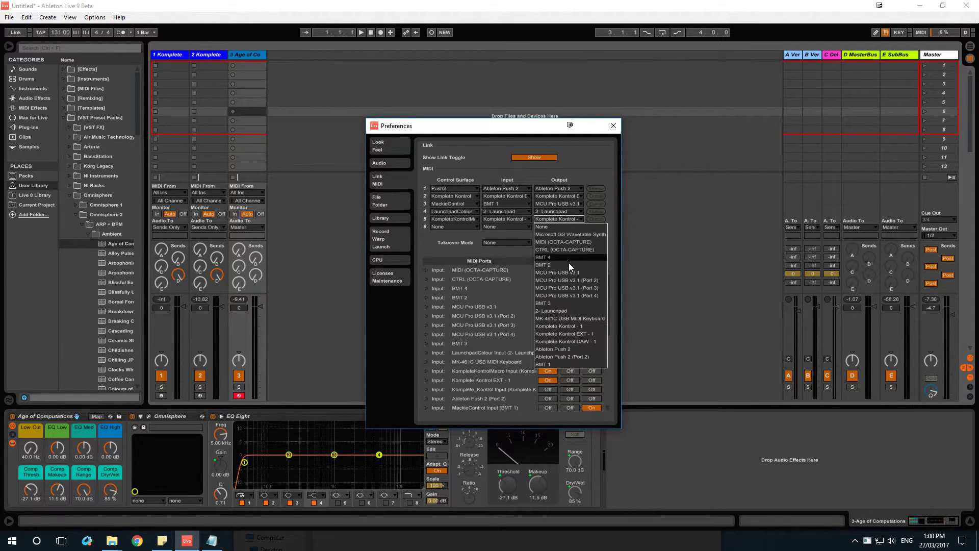
{"action": "left_click", "coordinate": [585, 326]}
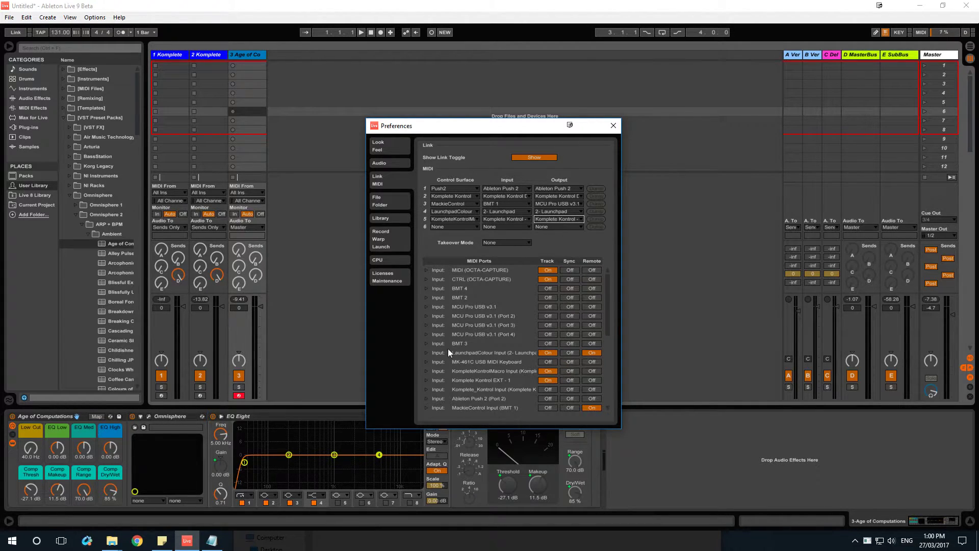
{"action": "left_click", "coordinate": [613, 126]}
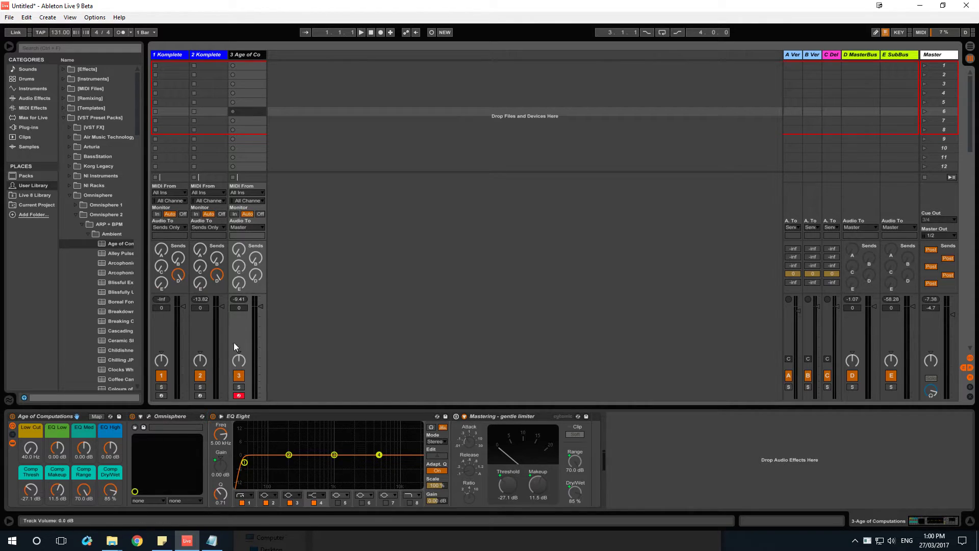
- Select the 1 Komplete track and open the Komplete Kontrol plug-in window from its rack
{"action": "left_click", "coordinate": [164, 54]}
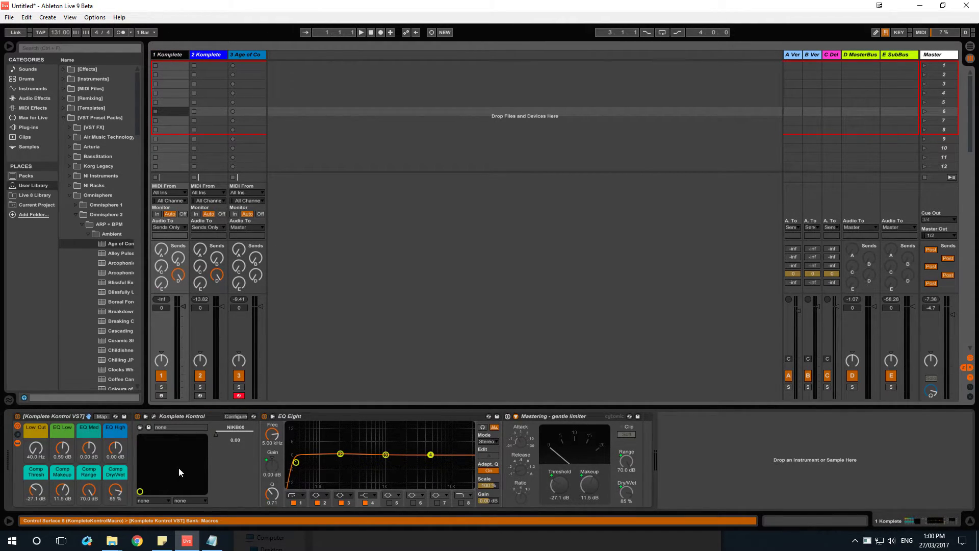
{"action": "left_click", "coordinate": [154, 417]}
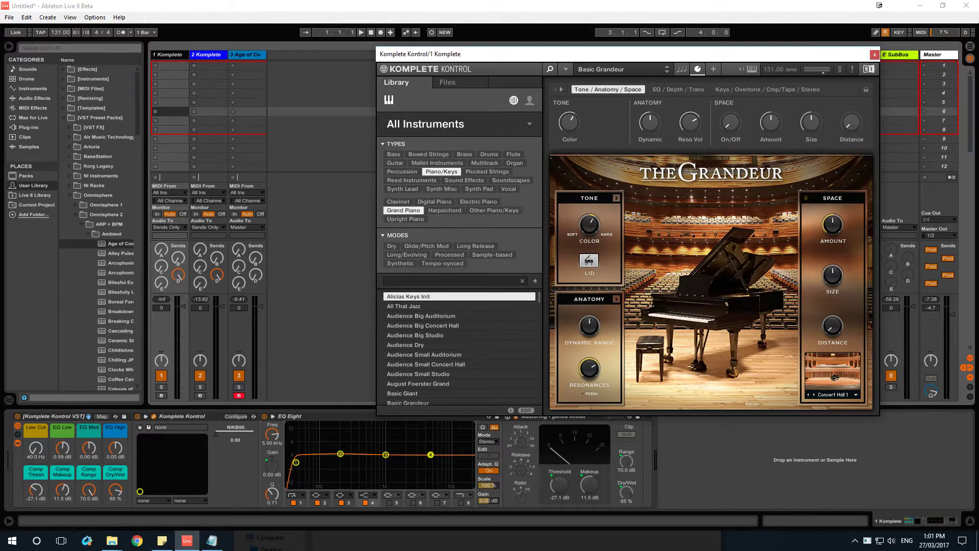
- Bring the Controller Editor into view to examine Template 2's Page 1 knob CCs, and move it off screen again
{"action": "left_click_drag", "start_coordinate": [978, 41], "coordinate": [367, 80]}
{"action": "left_click_drag", "start_coordinate": [270, 80], "coordinate": [304, 83]}
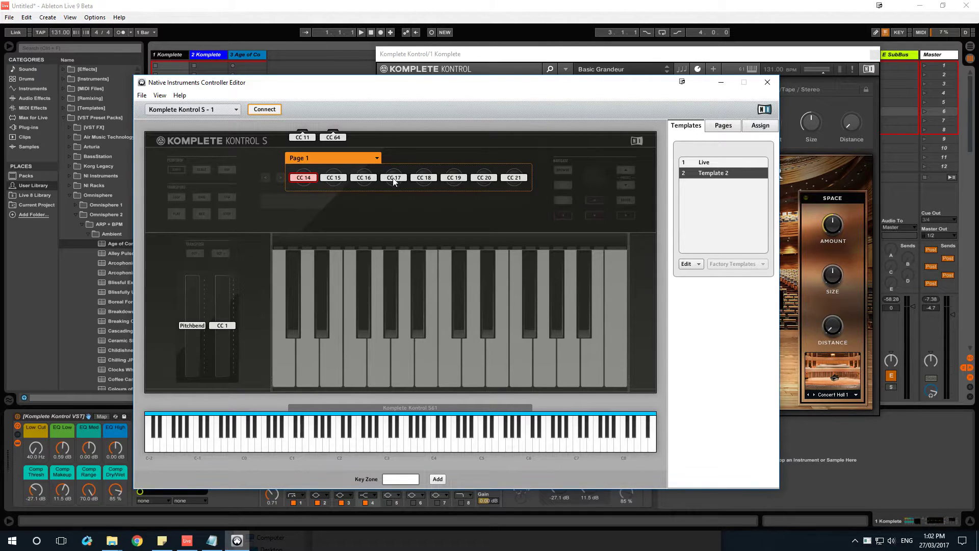
{"action": "left_click_drag", "start_coordinate": [582, 84], "coordinate": [978, 19]}
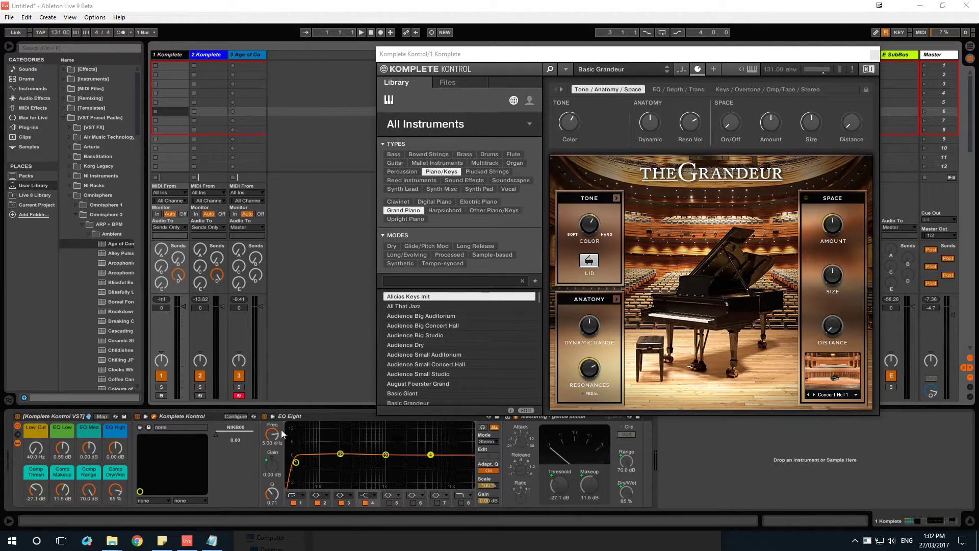
- Select EQ Eight, the Mastering - gentle limiter and the Komplete Kontrol VST rack in turn, moving the plug-in window clear of the devices
{"action": "left_click", "coordinate": [305, 417]}
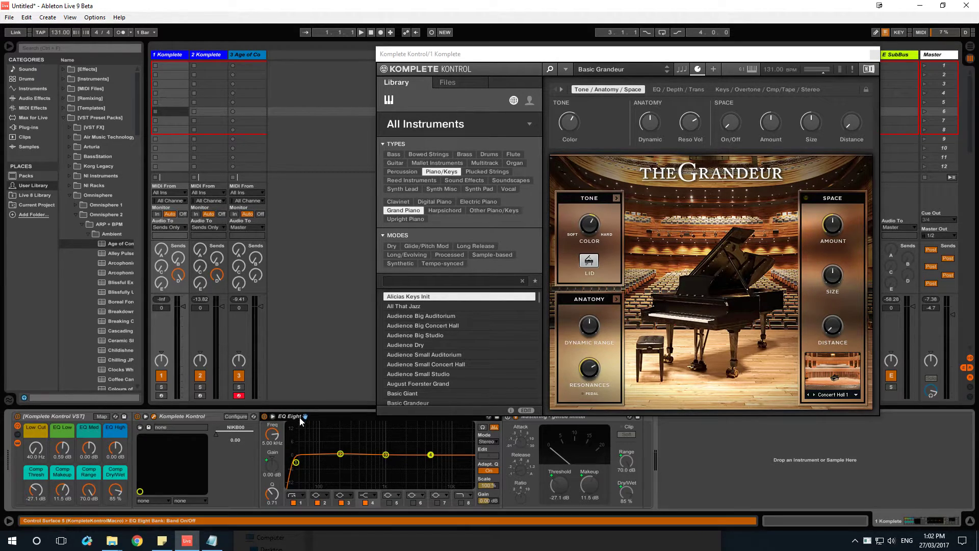
{"action": "left_click", "coordinate": [571, 414]}
{"action": "left_click_drag", "start_coordinate": [604, 54], "coordinate": [592, 20]}
{"action": "left_click", "coordinate": [552, 416]}
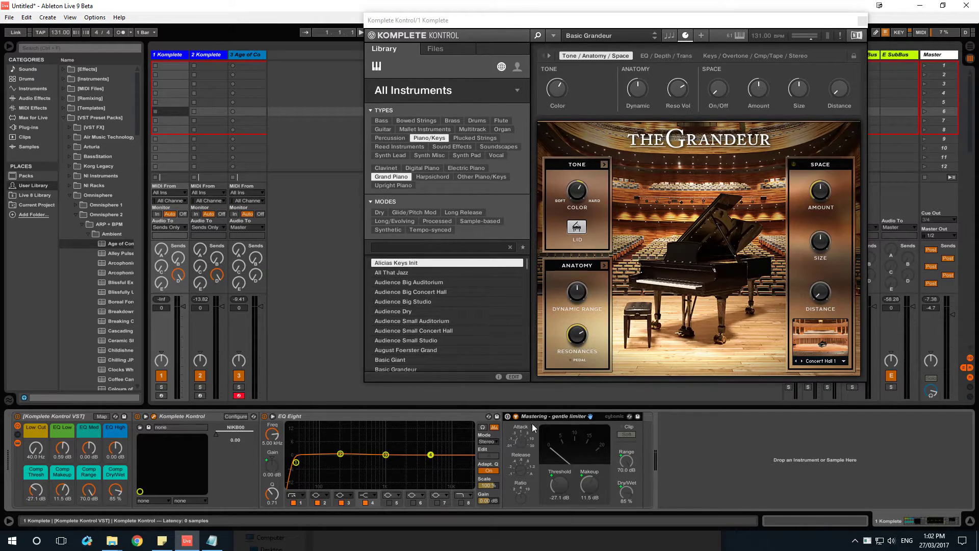
{"action": "left_click", "coordinate": [557, 476]}
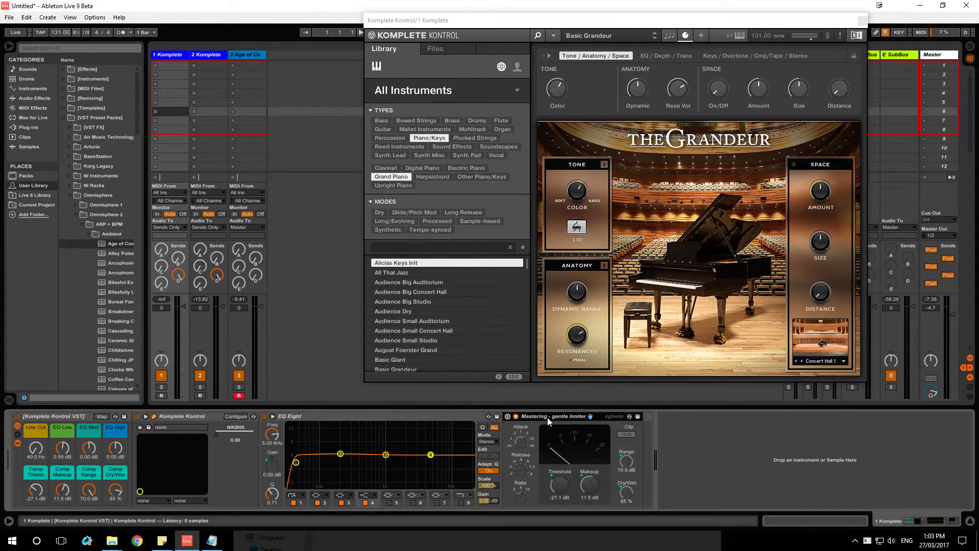
{"action": "left_click", "coordinate": [62, 417]}
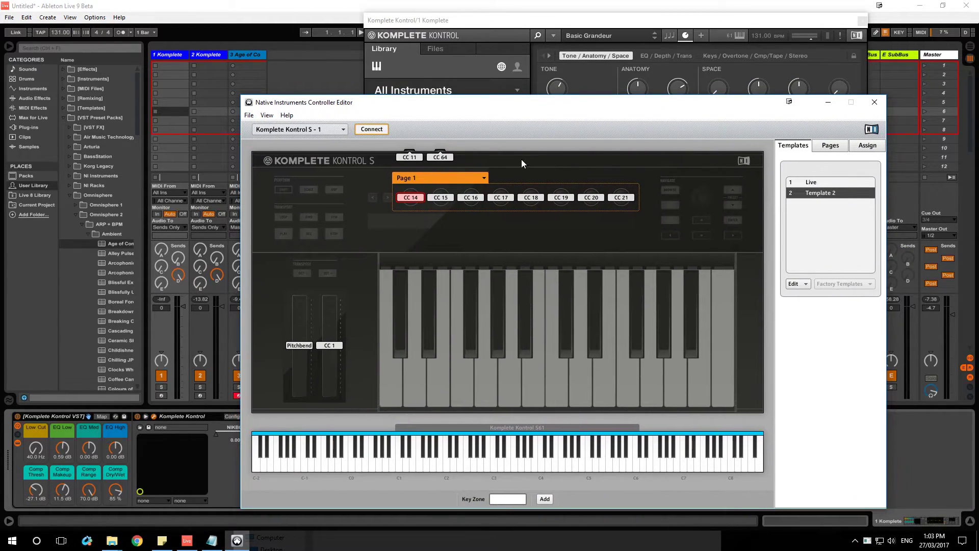
- Rename the CC 14 knob on Template 2's Page 1 to Macro 1 in the Controller Editor
{"action": "left_click", "coordinate": [408, 200]}
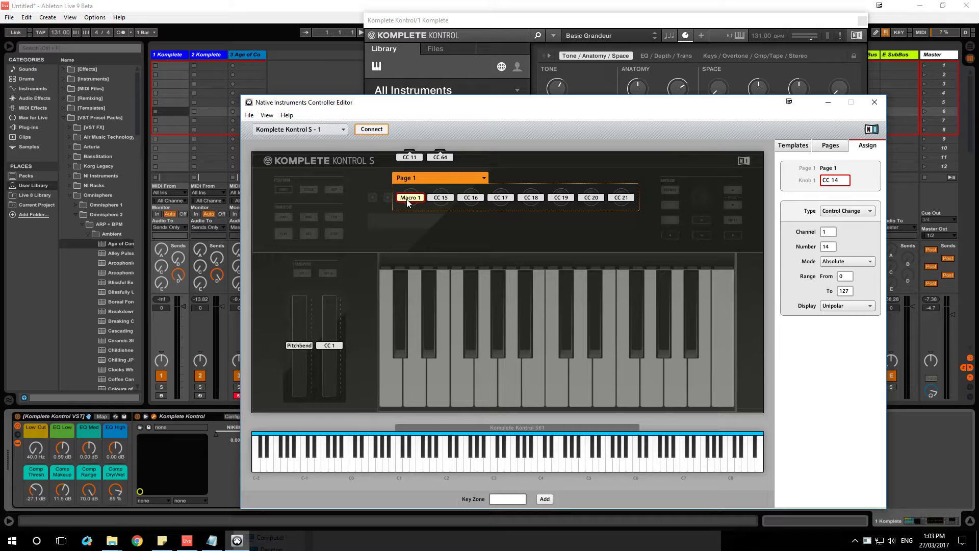
{"action": "key", "text": "Return"}
- Switch to the Live template and show its Live Macro Control page
{"action": "left_click", "coordinate": [791, 149]}
{"action": "left_click", "coordinate": [812, 182]}
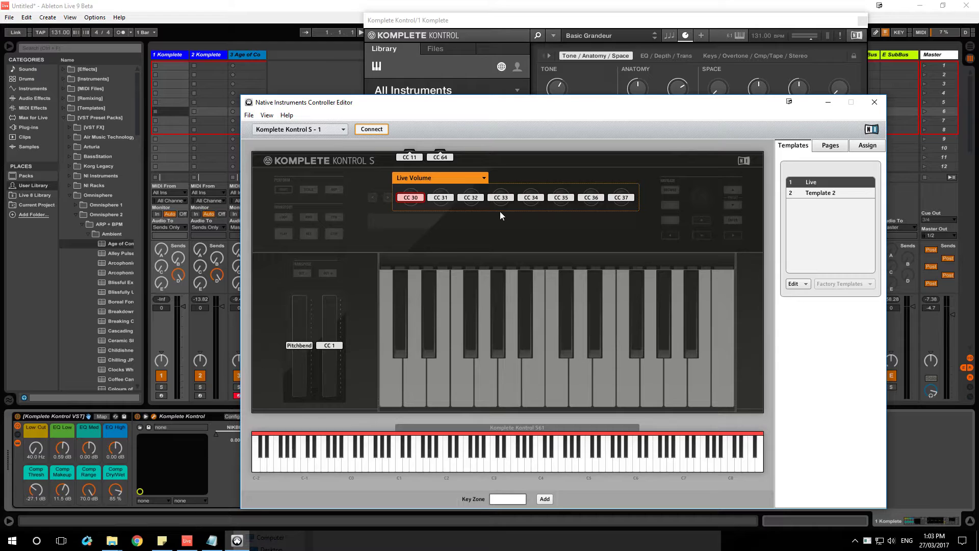
{"action": "left_click", "coordinate": [446, 176]}
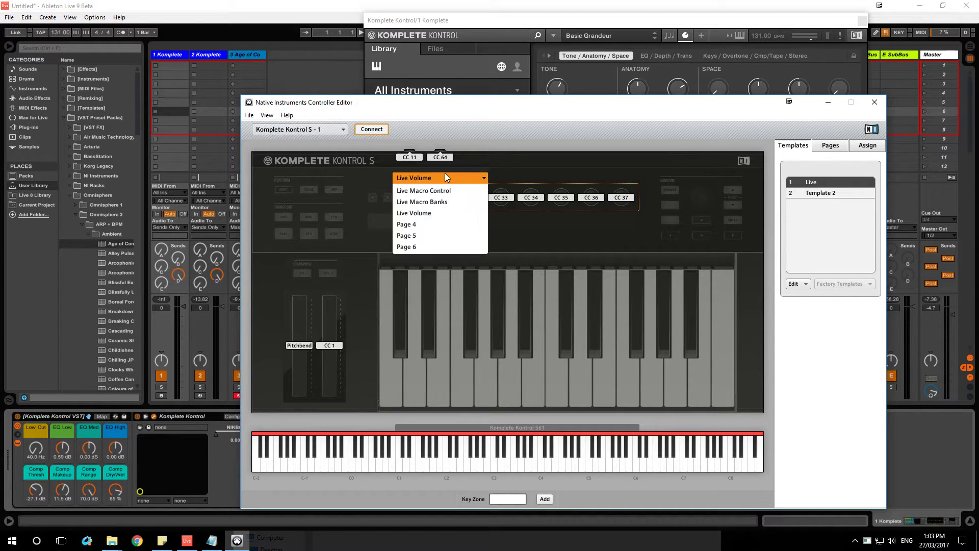
{"action": "left_click", "coordinate": [434, 192]}
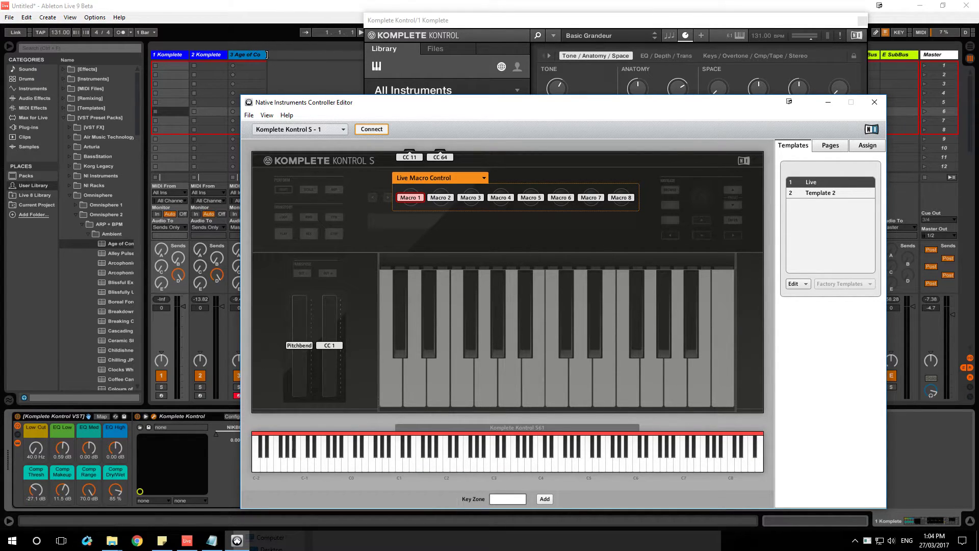
- Return to Ableton Live and select track 3, Age of Computations
{"action": "left_click", "coordinate": [243, 54]}
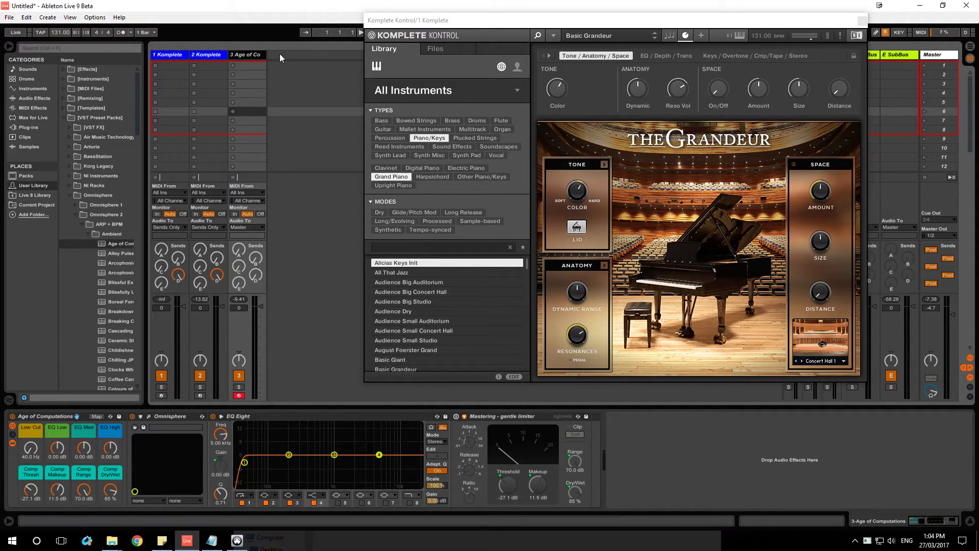
- Unfold Omnisphere's parameter panel in the Age of Computations rack and select the device to show its macro-controlled parameters
{"action": "left_click", "coordinate": [141, 416]}
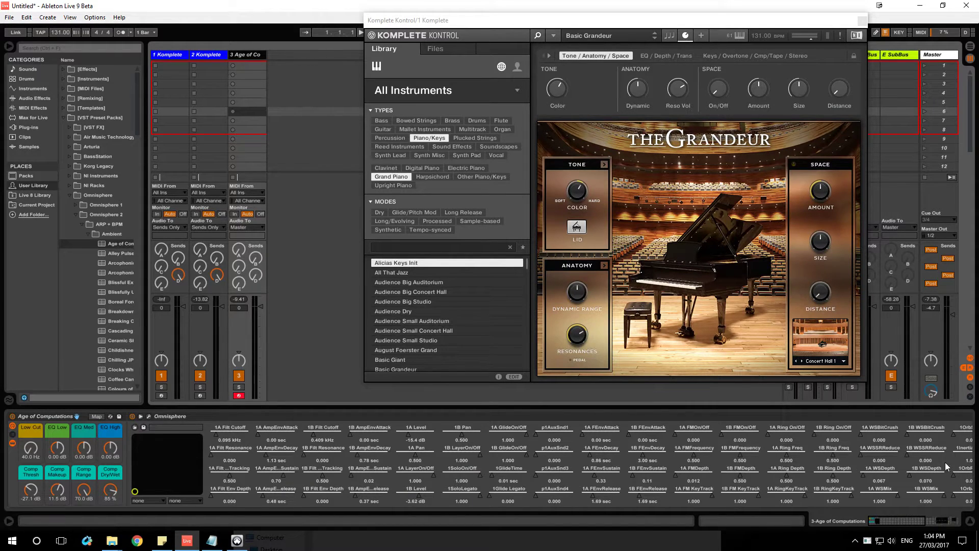
{"action": "left_click_drag", "start_coordinate": [902, 519], "coordinate": [859, 514]}
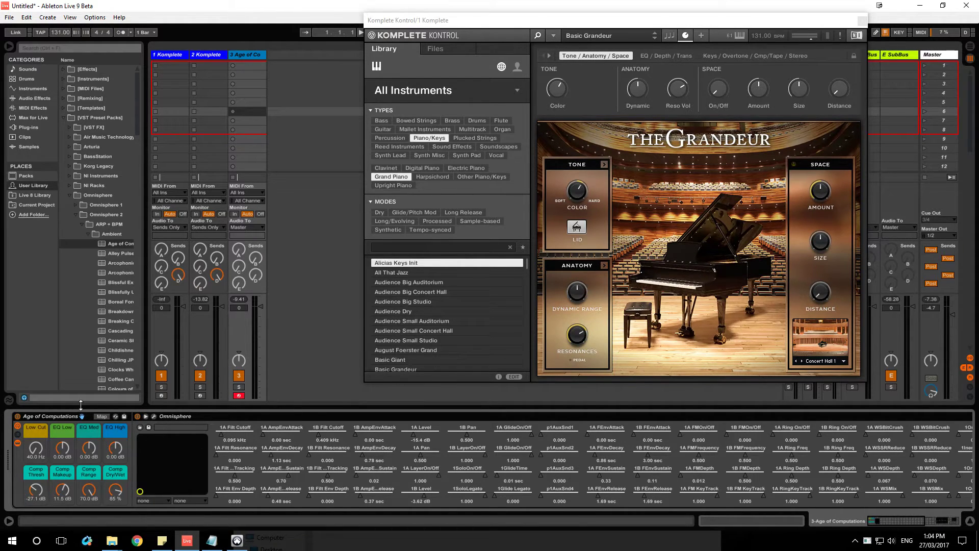
{"action": "left_click", "coordinate": [209, 419]}
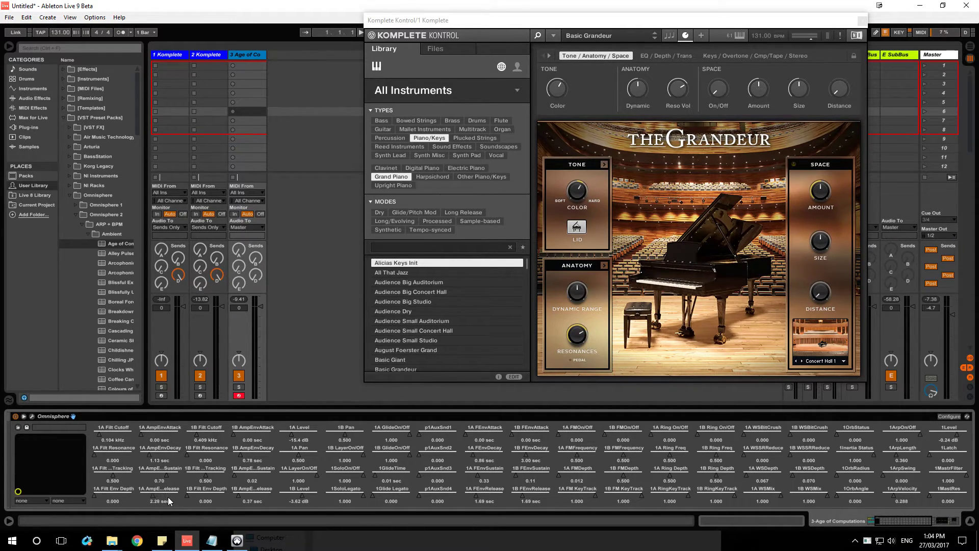
{"action": "left_click_drag", "start_coordinate": [164, 491], "coordinate": [161, 513]}
- Switch to UserConfiguration.txt in Notepad and examine the Bank1Button to Bank8Button CC entries
{"action": "left_click", "coordinate": [212, 540]}
{"action": "scroll", "coordinate": [357, 310], "scroll_direction": "down", "scroll_amount": 11}
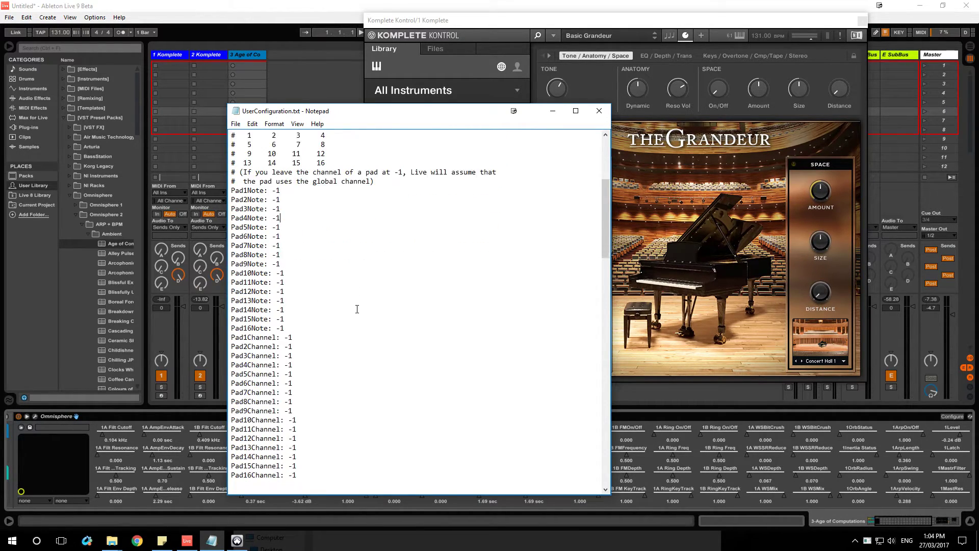
{"action": "scroll", "coordinate": [358, 310], "scroll_direction": "down", "scroll_amount": 13}
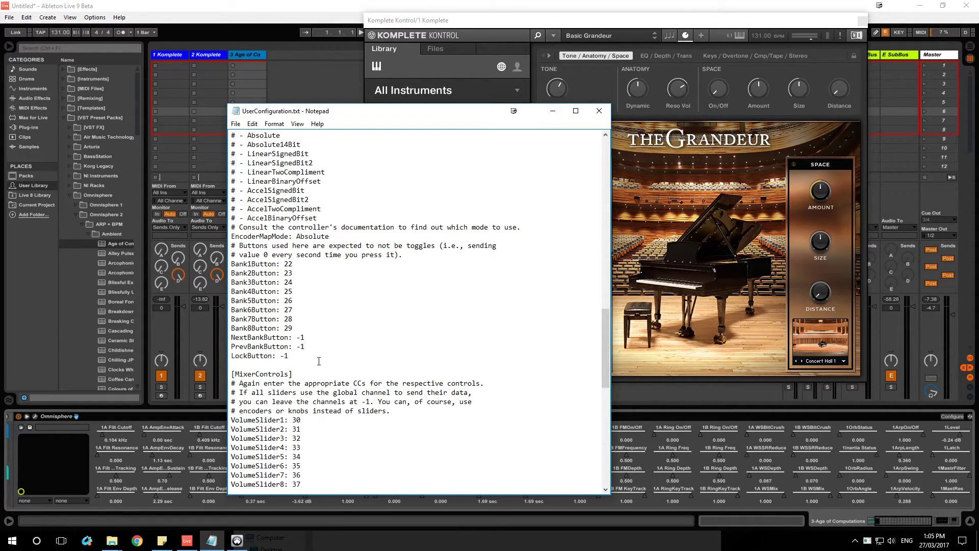
{"action": "left_click", "coordinate": [318, 293]}
{"action": "left_click", "coordinate": [256, 329]}
{"action": "left_click", "coordinate": [331, 327]}
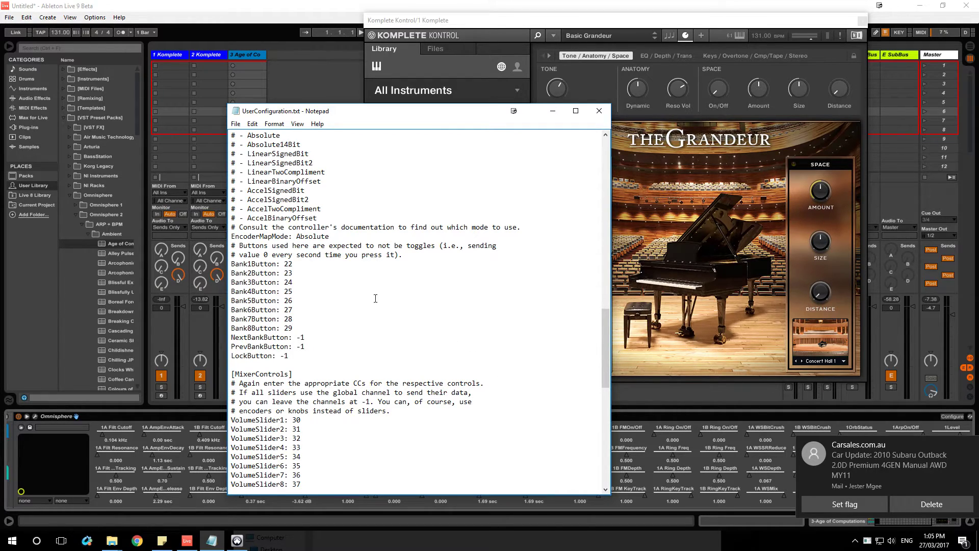
{"action": "left_click", "coordinate": [307, 266]}
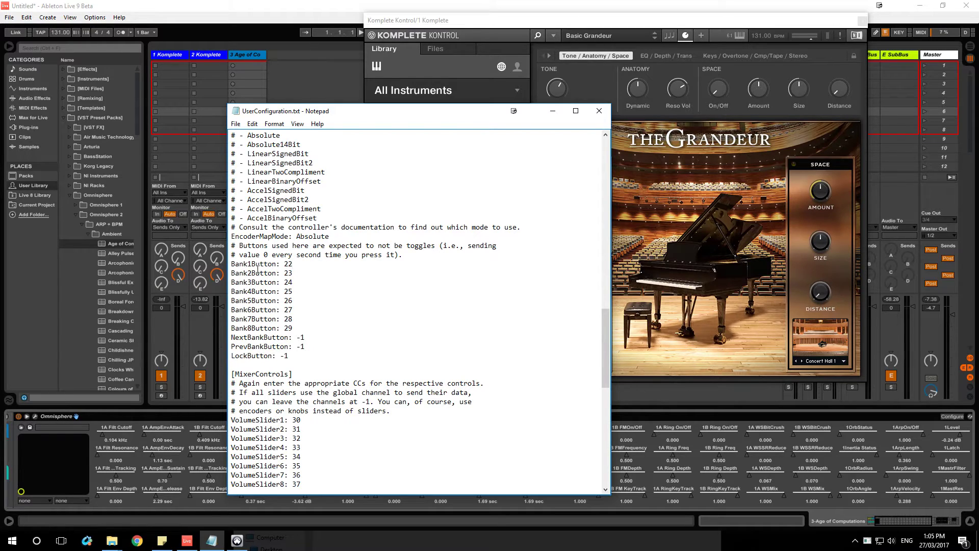
{"action": "left_click", "coordinate": [288, 265]}
{"action": "left_click", "coordinate": [304, 292]}
- Show the Live Macro Banks page in the Controller Editor and check the assignments of the Bank 1 to Bank 5 knobs
{"action": "left_click", "coordinate": [245, 544]}
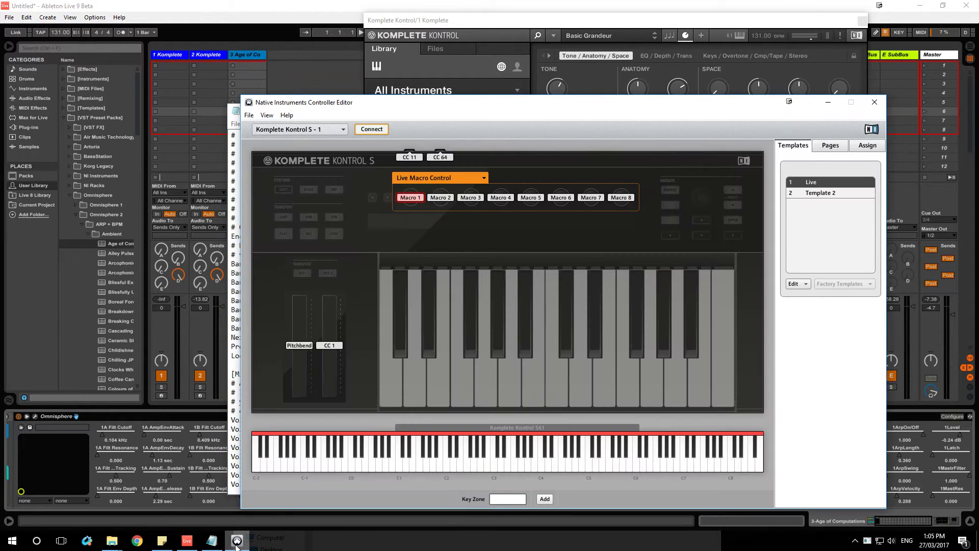
{"action": "left_click", "coordinate": [448, 178]}
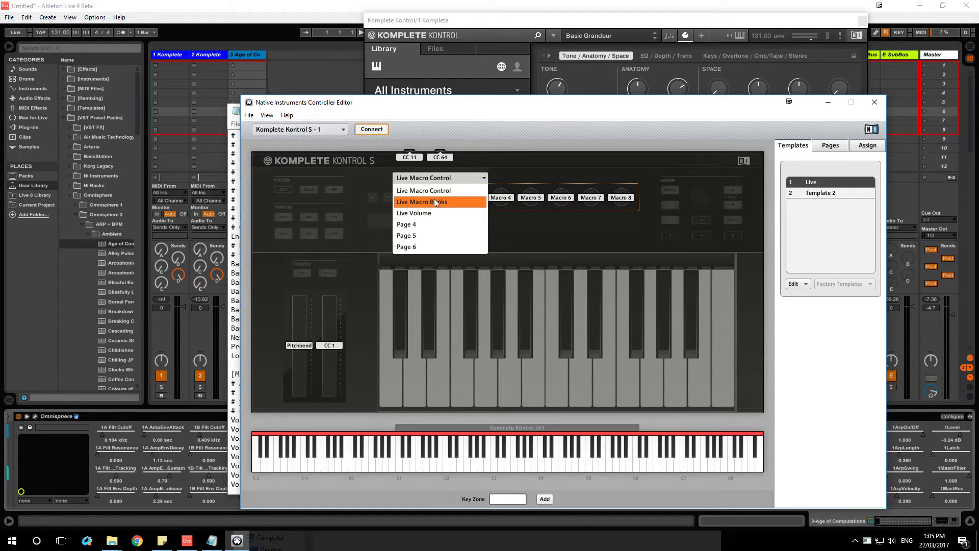
{"action": "left_click", "coordinate": [445, 201]}
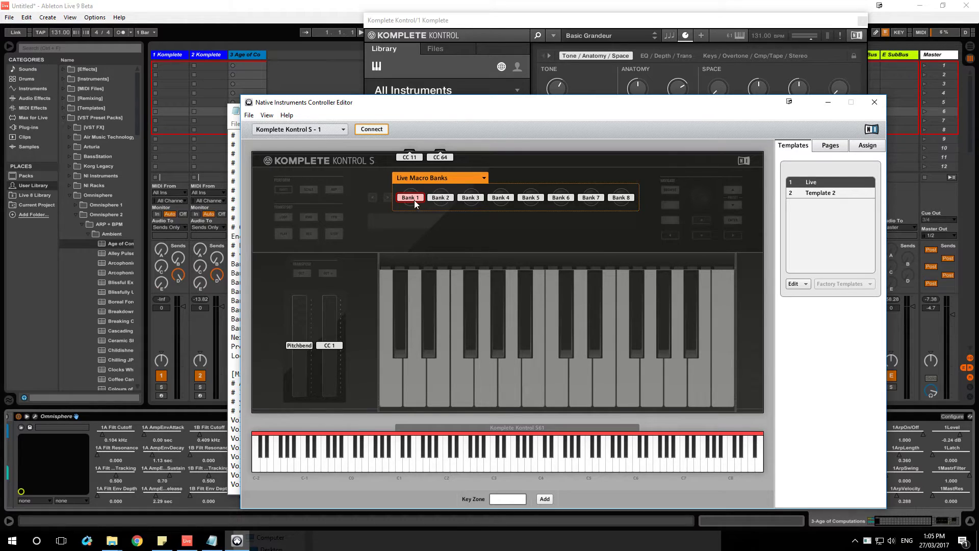
{"action": "left_click", "coordinate": [862, 146]}
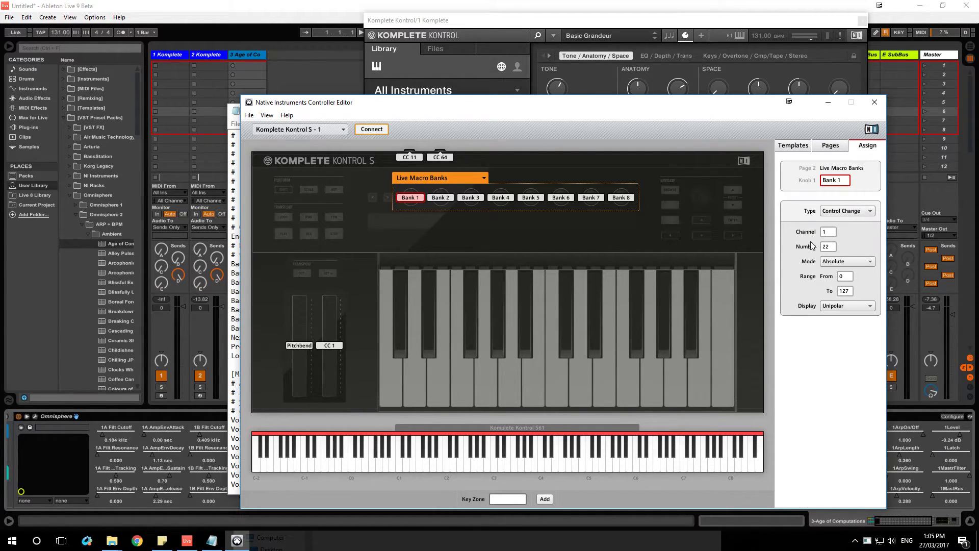
{"action": "left_click", "coordinate": [438, 197]}
{"action": "left_click", "coordinate": [468, 199]}
{"action": "left_click", "coordinate": [507, 199]}
{"action": "left_click", "coordinate": [531, 200]}
- Move the UserConfiguration.txt window below the Controller Editor's knob row to compare the bank CCs, and check the Bank 4 knob's assignment
{"action": "left_click", "coordinate": [235, 245]}
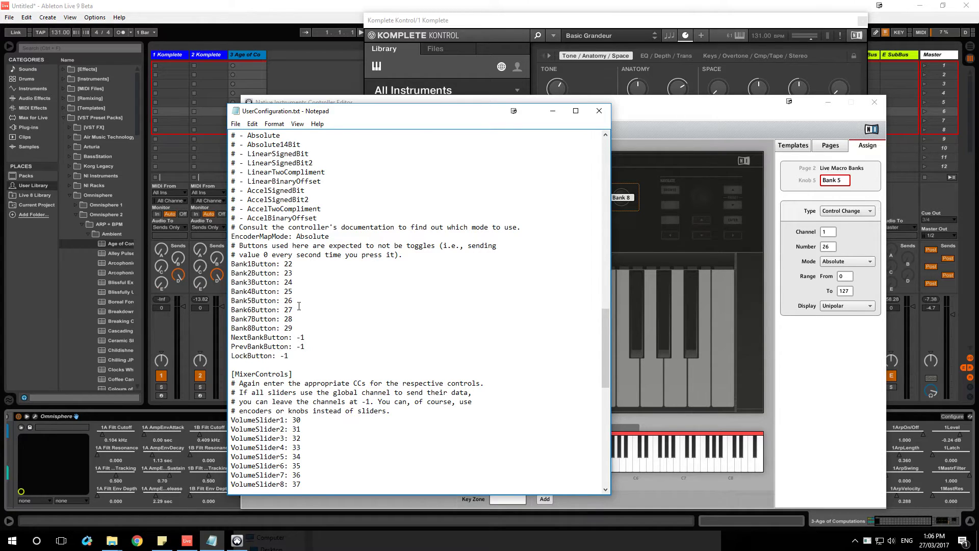
{"action": "left_click_drag", "start_coordinate": [472, 118], "coordinate": [583, 310]}
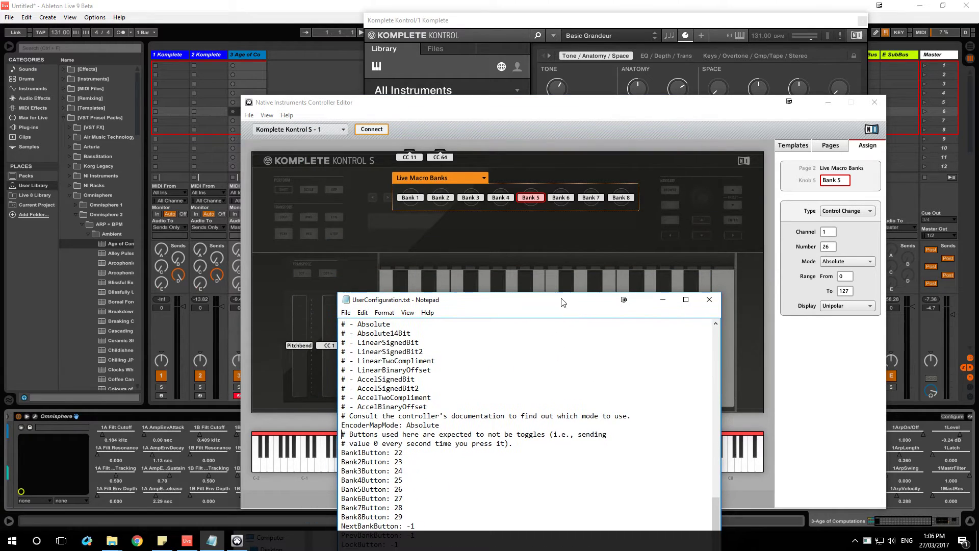
{"action": "left_click", "coordinate": [503, 198]}
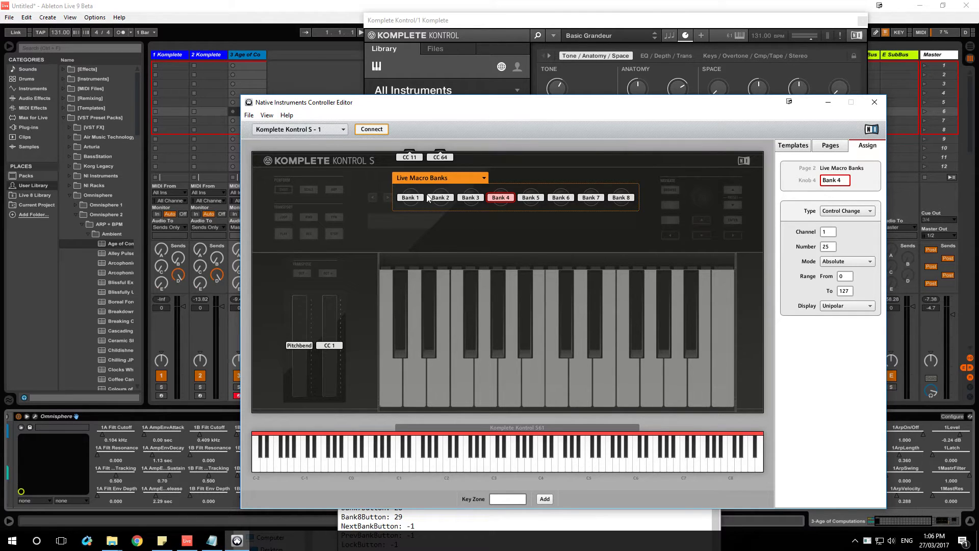
{"action": "key", "text": "alt+F4"}
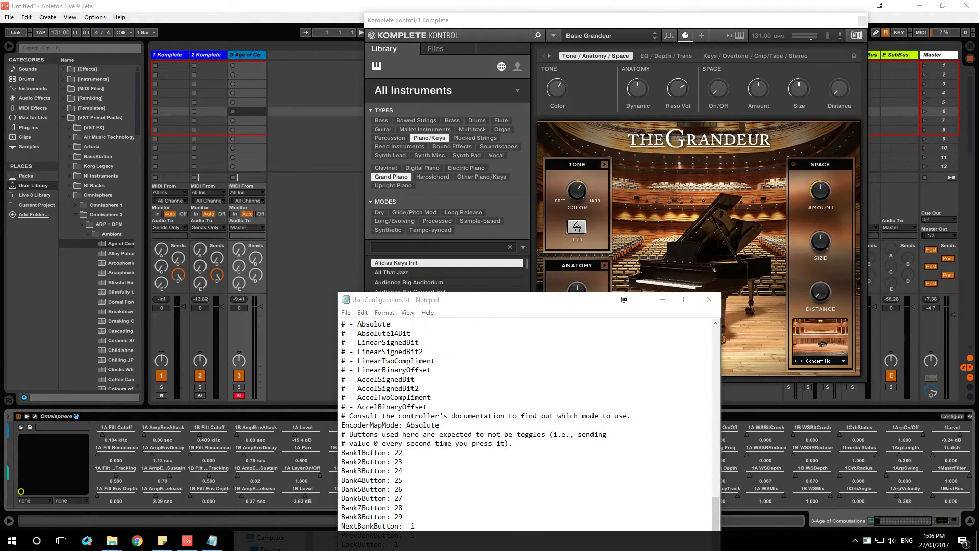
- Move the Controller Editor clear of the Omnisphere parameters and fold Omnisphere's parameter panel in Ableton Live
{"action": "left_click", "coordinate": [316, 403]}
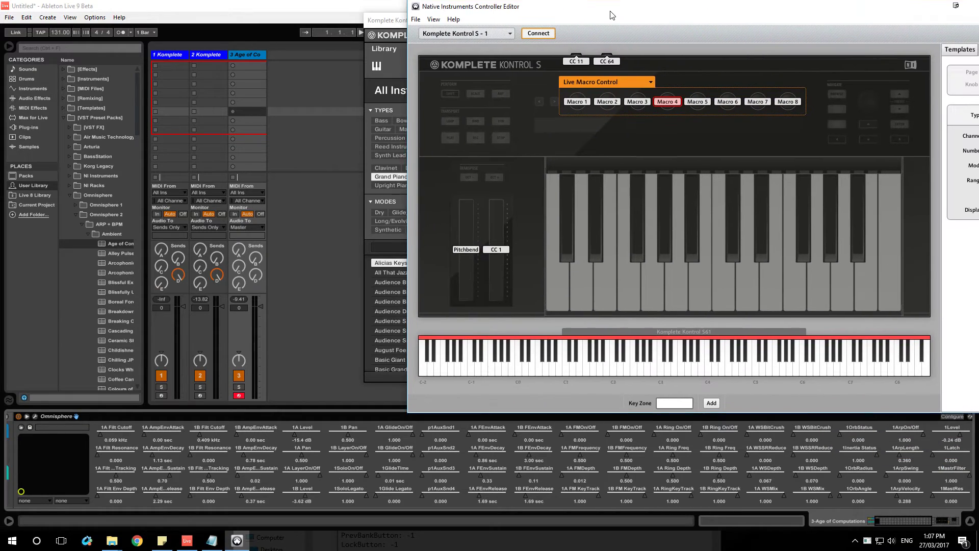
{"action": "left_click_drag", "start_coordinate": [615, 18], "coordinate": [515, 17]}
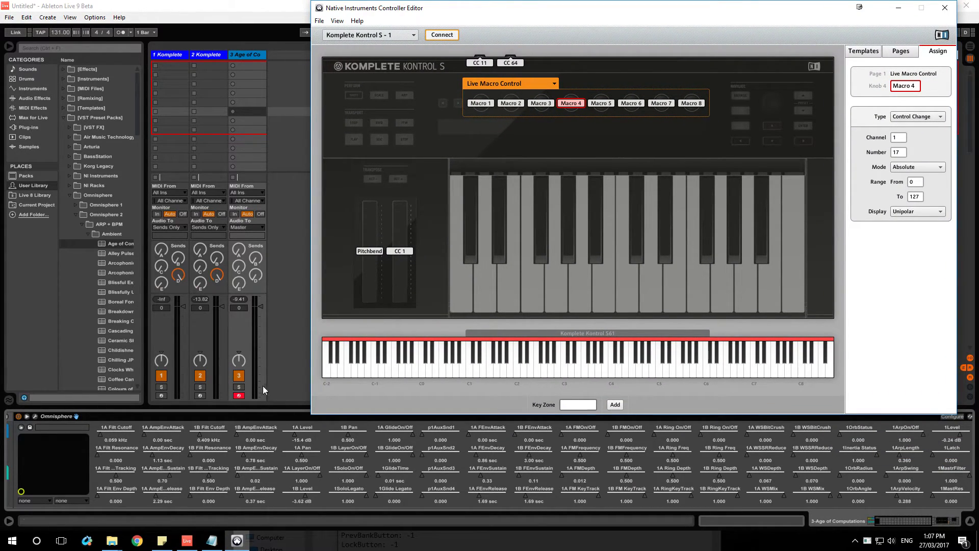
{"action": "left_click", "coordinate": [155, 414]}
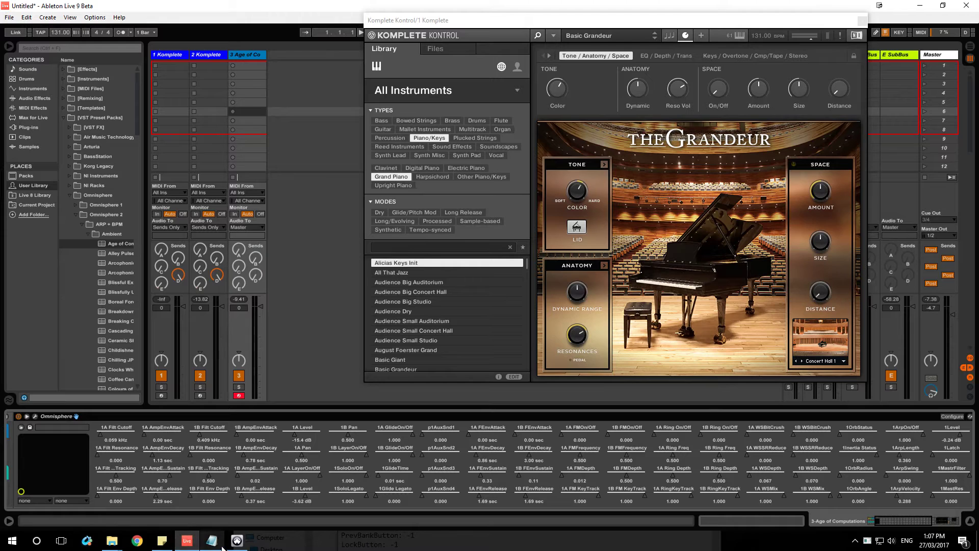
{"action": "left_click", "coordinate": [237, 541]}
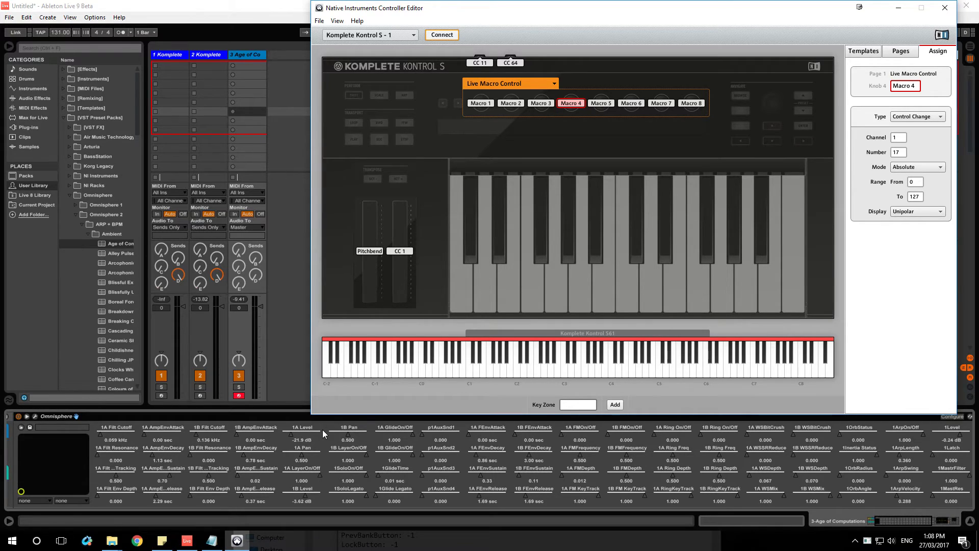
{"action": "left_click", "coordinate": [27, 416]}
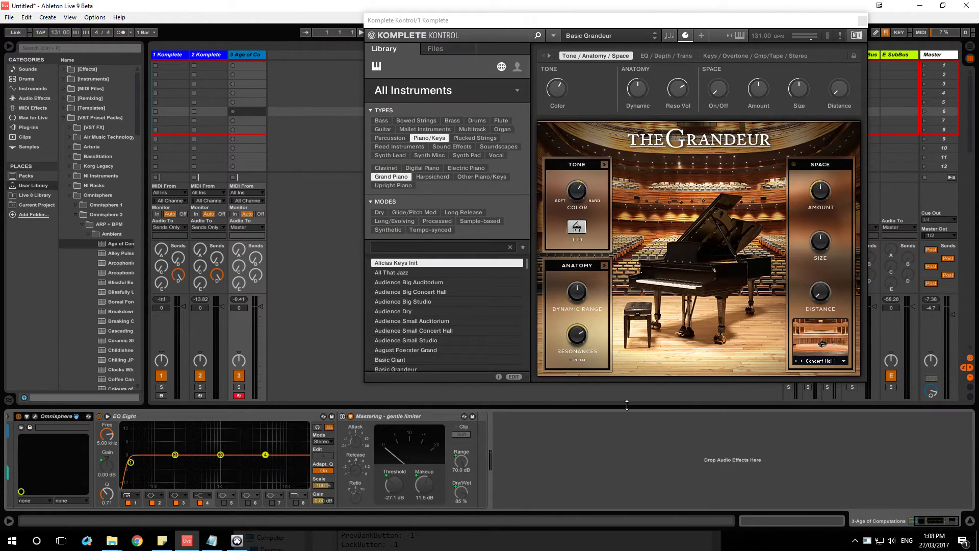
- Bring UserConfiguration.txt into full view in Notepad and examine the VolumeSlider CC entries under MixerControls
{"action": "left_click", "coordinate": [212, 541]}
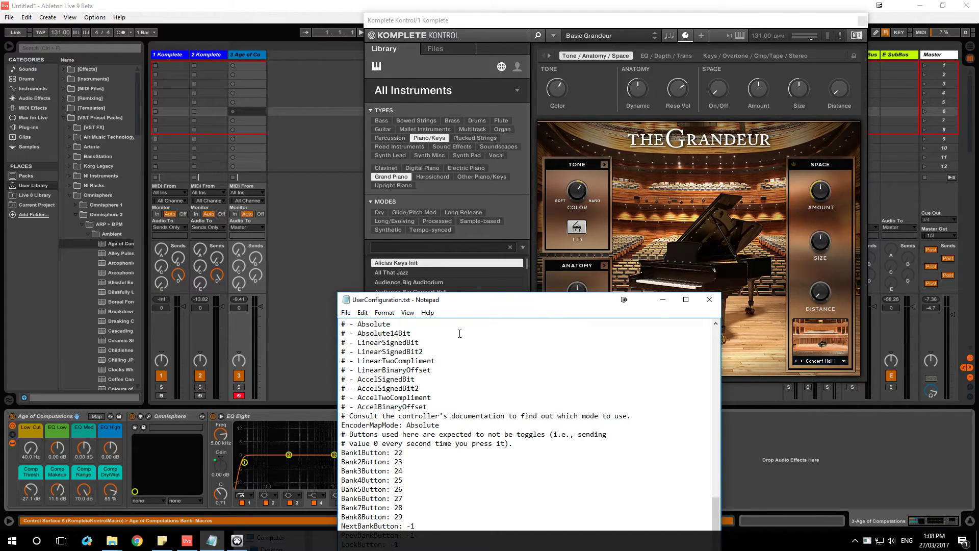
{"action": "left_click_drag", "start_coordinate": [465, 301], "coordinate": [453, 96]}
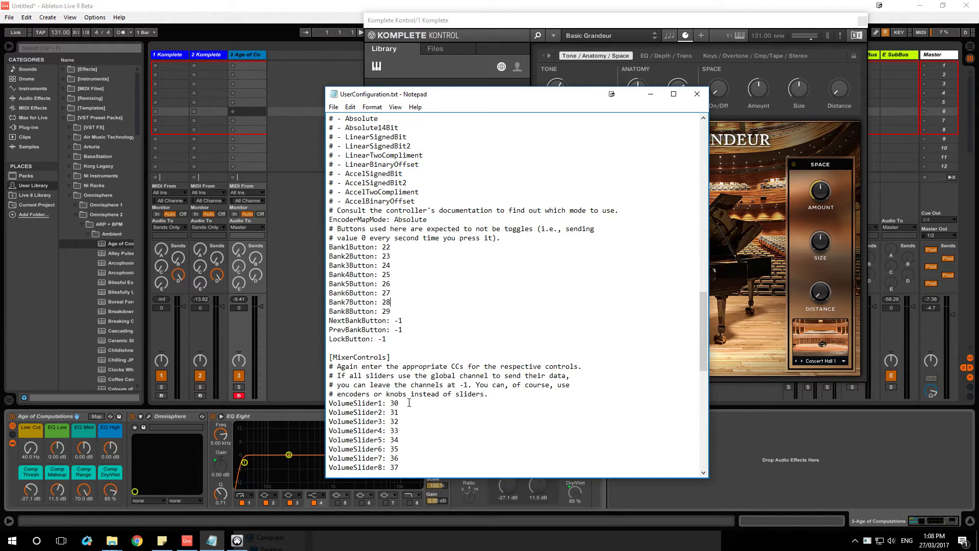
{"action": "scroll", "coordinate": [421, 376], "scroll_direction": "down", "scroll_amount": 3}
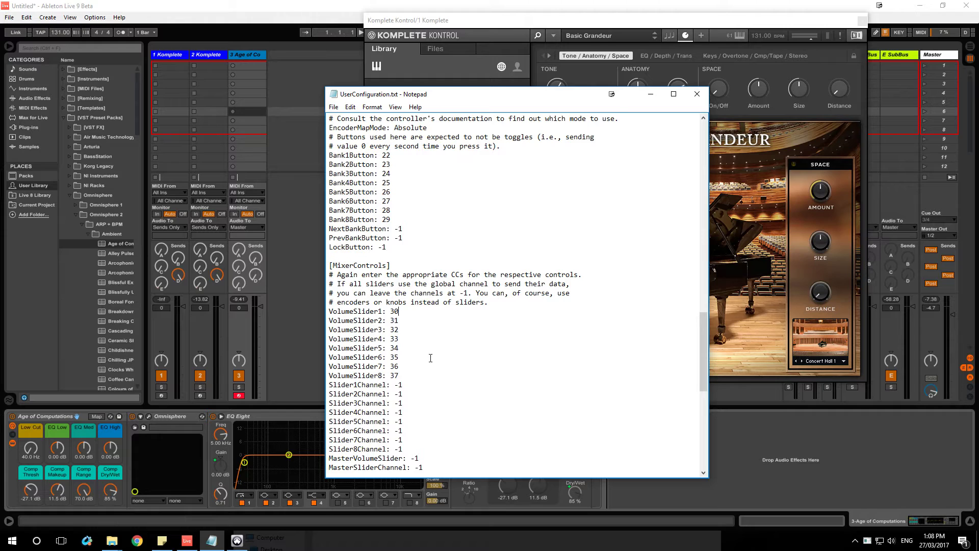
- Show the Live Volume page in the Controller Editor, compare its knob CCs with the VolumeSlider entries, and return to Ableton Live
{"action": "left_click", "coordinate": [237, 540]}
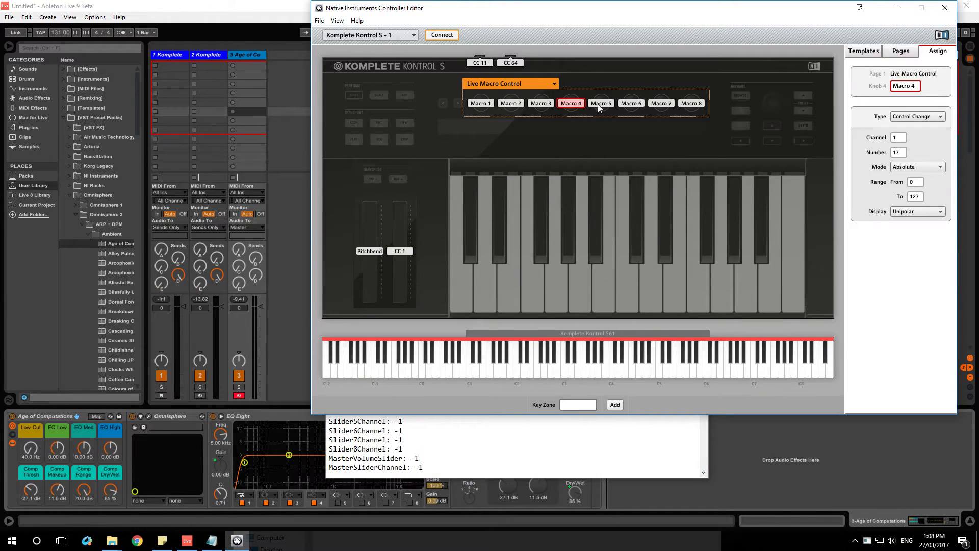
{"action": "left_click", "coordinate": [546, 84]}
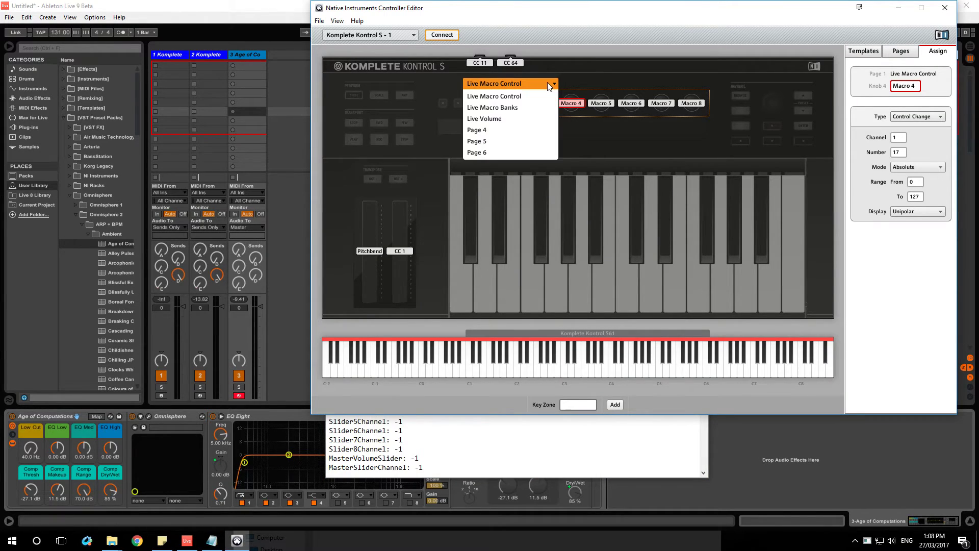
{"action": "left_click", "coordinate": [481, 119]}
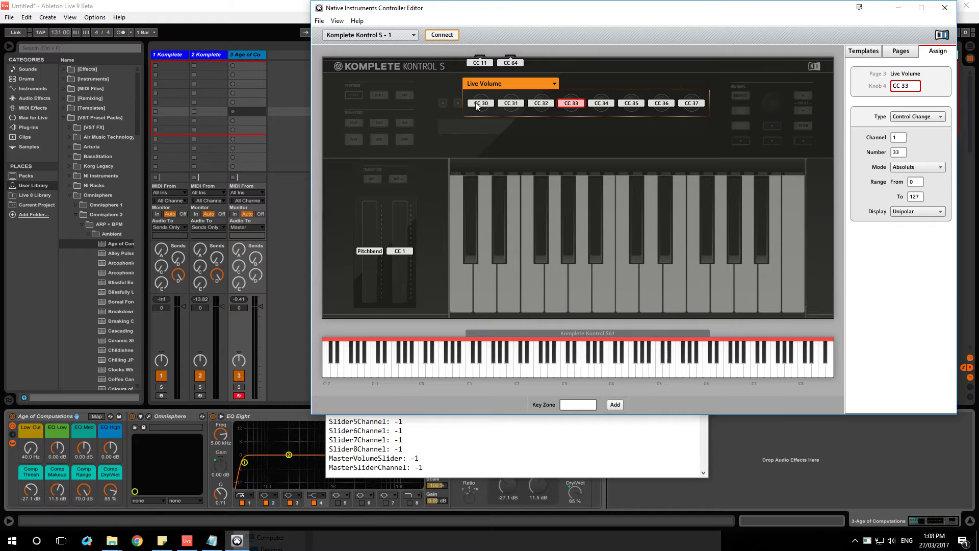
{"action": "left_click", "coordinate": [404, 431]}
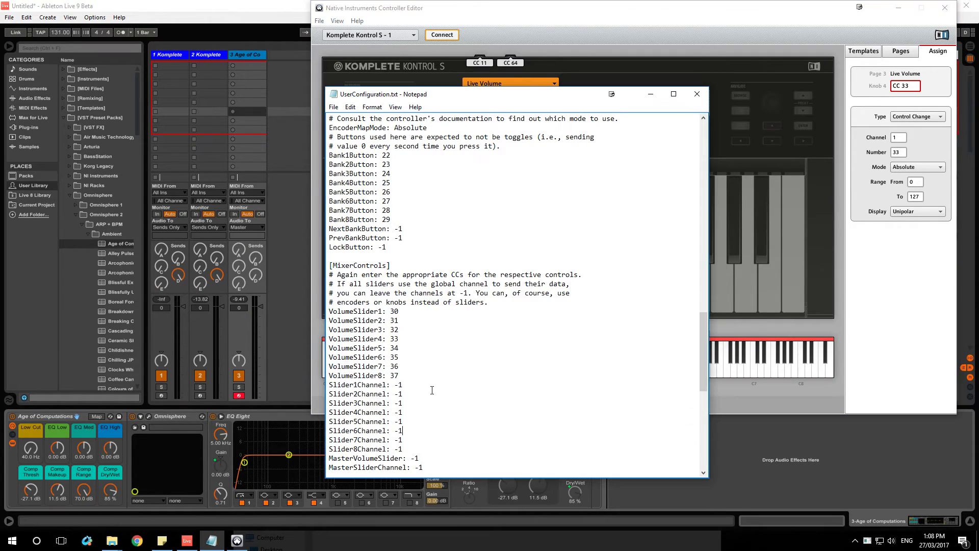
{"action": "left_click", "coordinate": [405, 312]}
{"action": "left_click", "coordinate": [308, 105]}
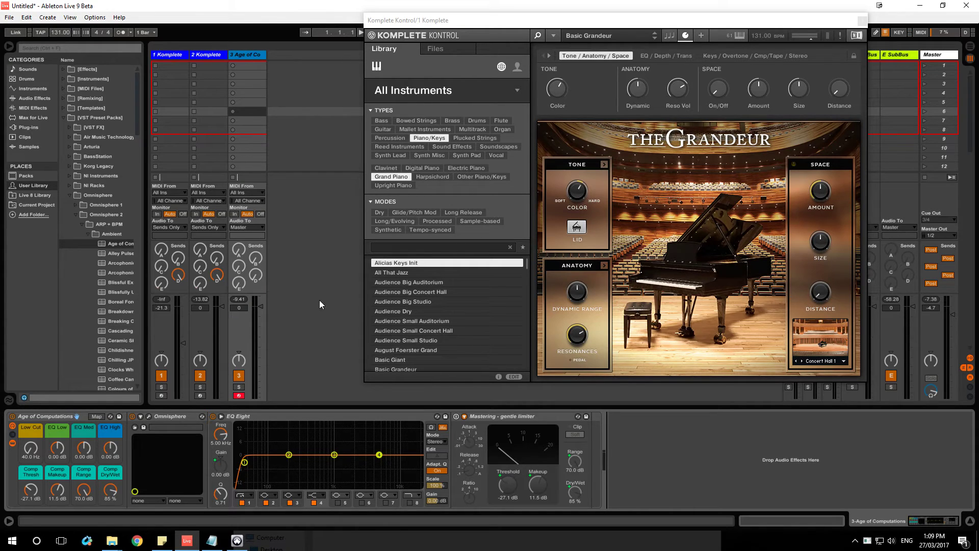
- Check UserConfiguration.txt again and review the unnamed Page 4 and Page 5 of the Live template in the Controller Editor, finishing on Page 4
{"action": "left_click", "coordinate": [211, 540]}
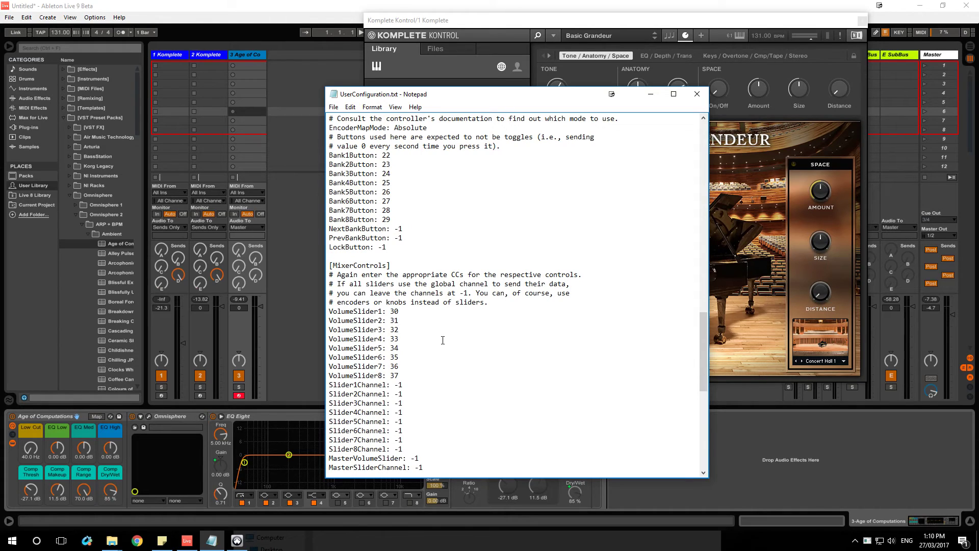
{"action": "left_click", "coordinate": [238, 541]}
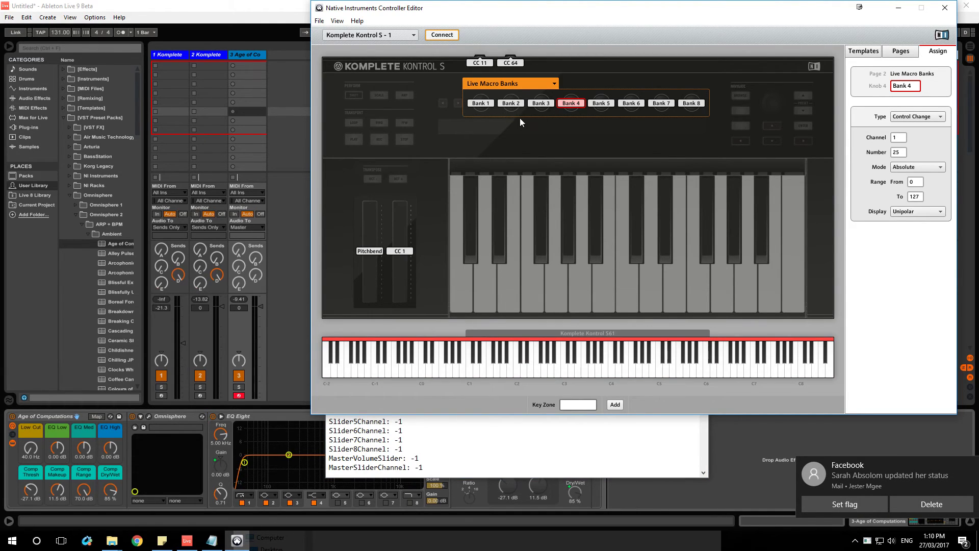
{"action": "left_click", "coordinate": [534, 85]}
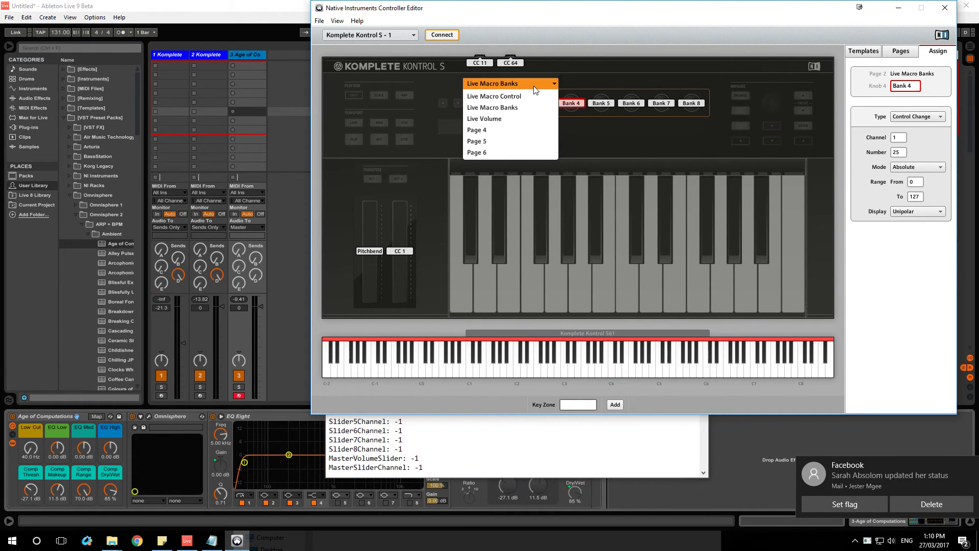
{"action": "left_click", "coordinate": [494, 127]}
{"action": "left_click", "coordinate": [483, 80]}
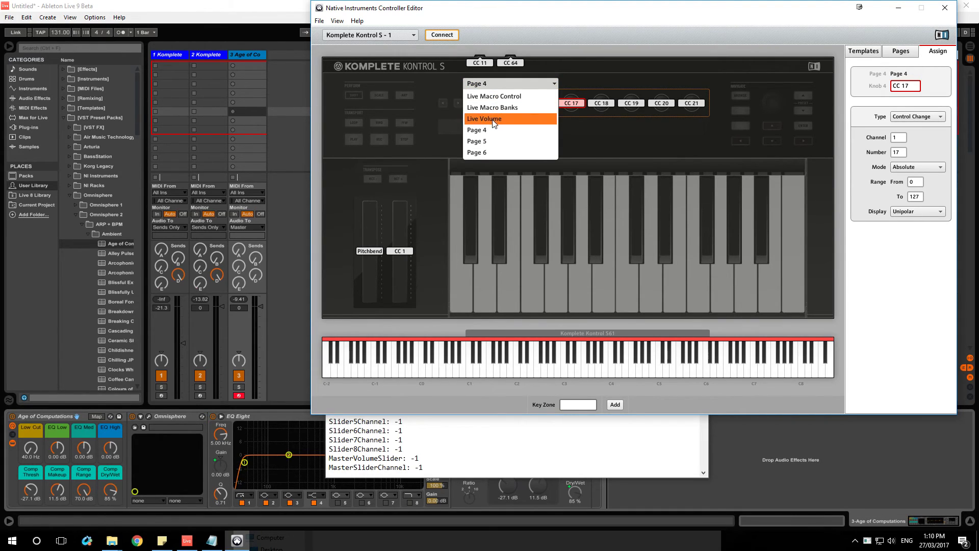
{"action": "left_click", "coordinate": [489, 134]}
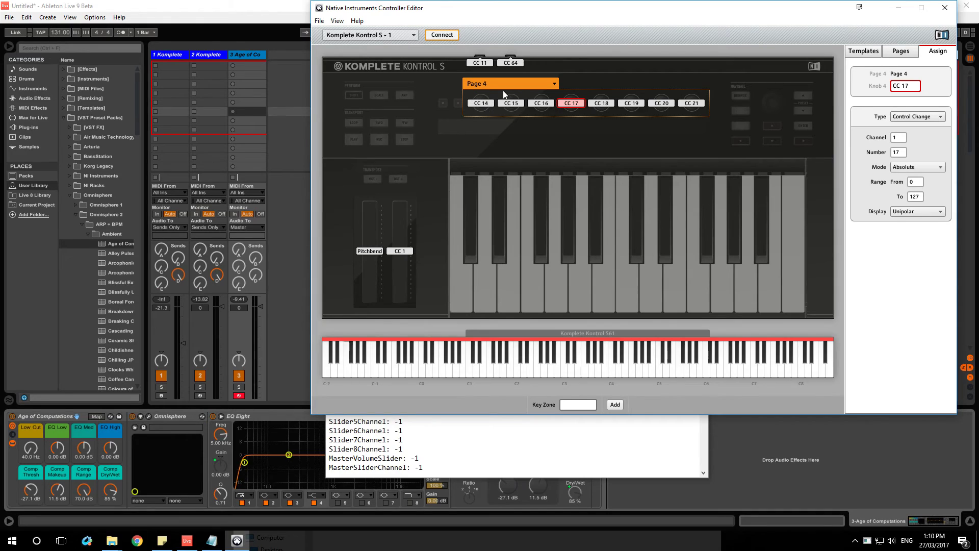
{"action": "left_click", "coordinate": [504, 86]}
{"action": "left_click", "coordinate": [490, 137]}
{"action": "left_click", "coordinate": [505, 84]}
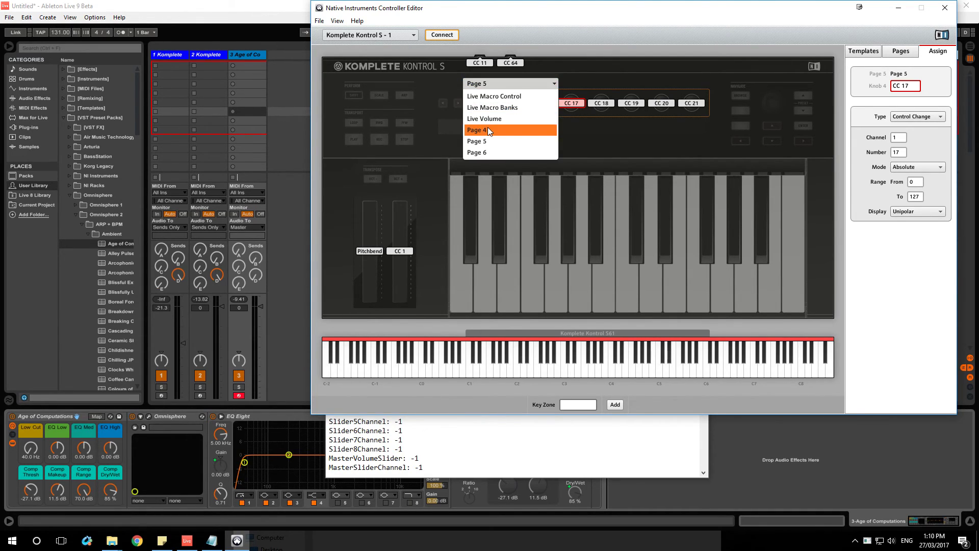
{"action": "left_click", "coordinate": [487, 127]}
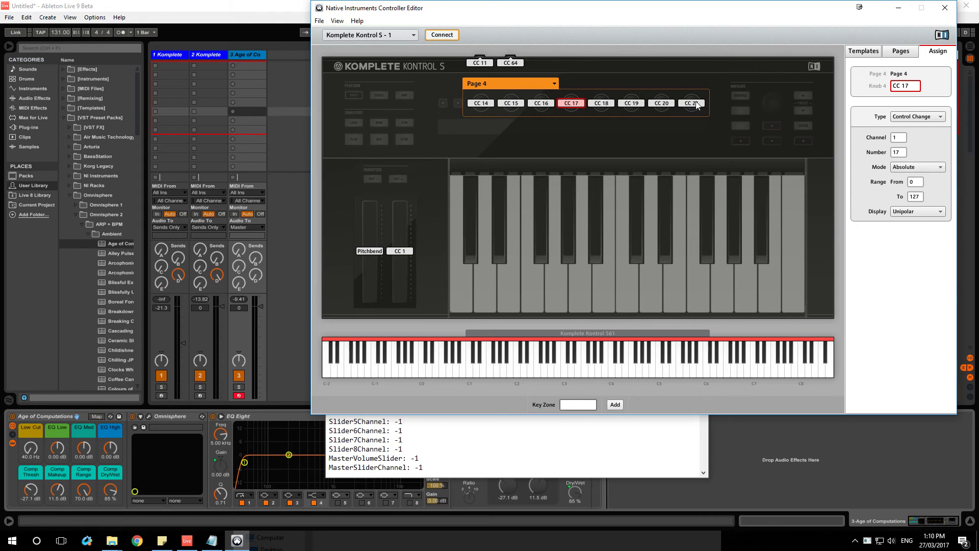